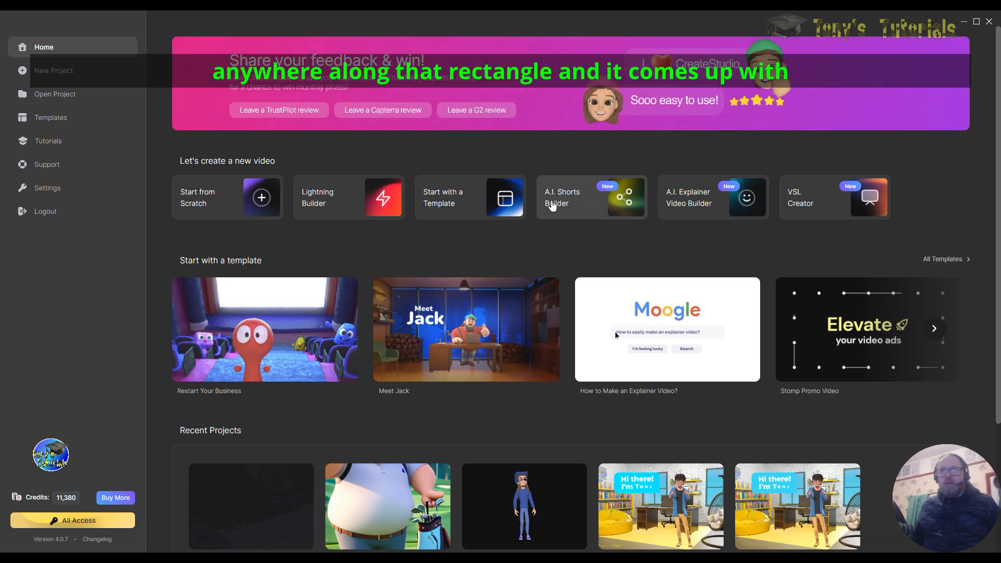
Step: Start a new A.I. Shorts Builder video in 16:9 Landscape format and proceed to the video script stage
click(577, 203)
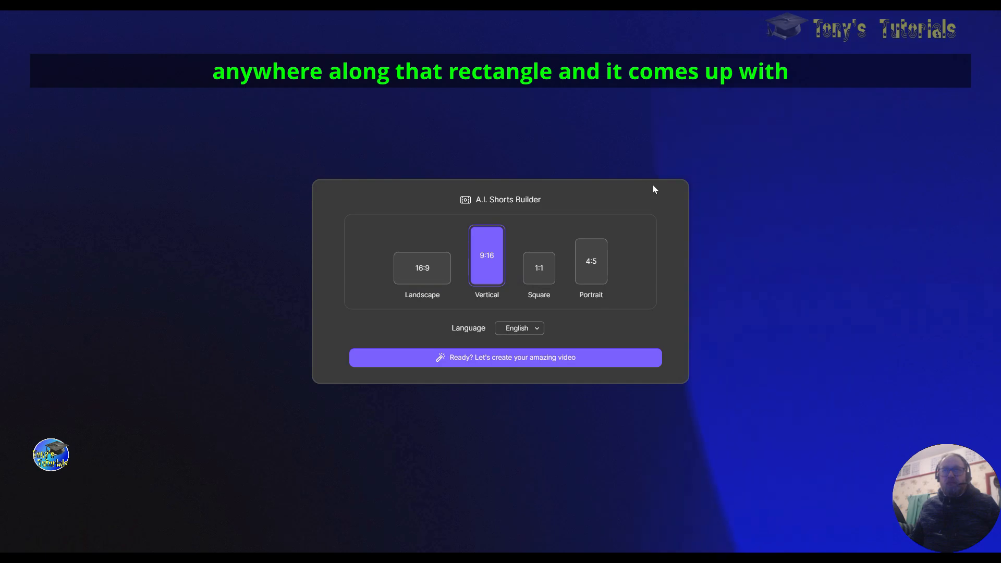
click(418, 271)
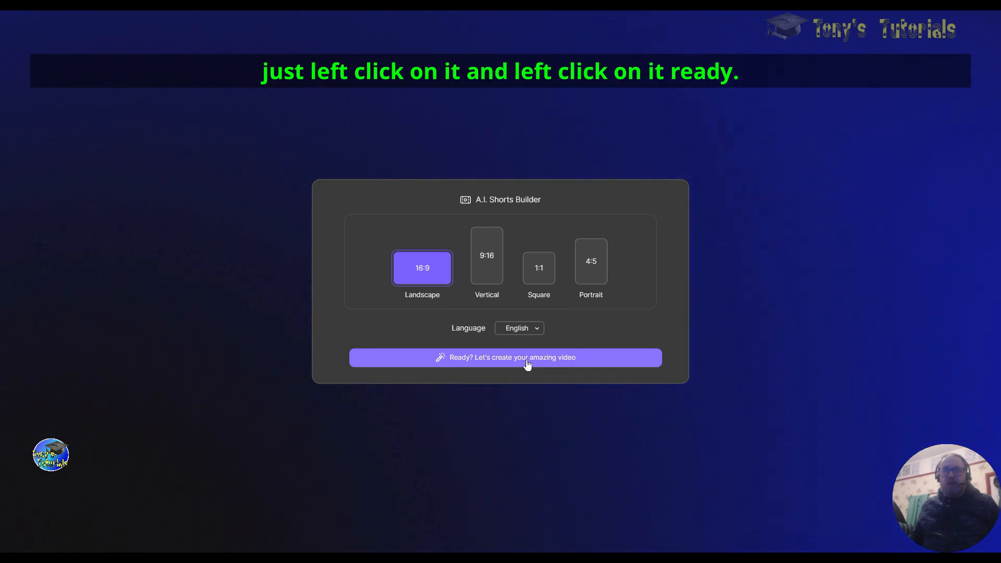
click(553, 363)
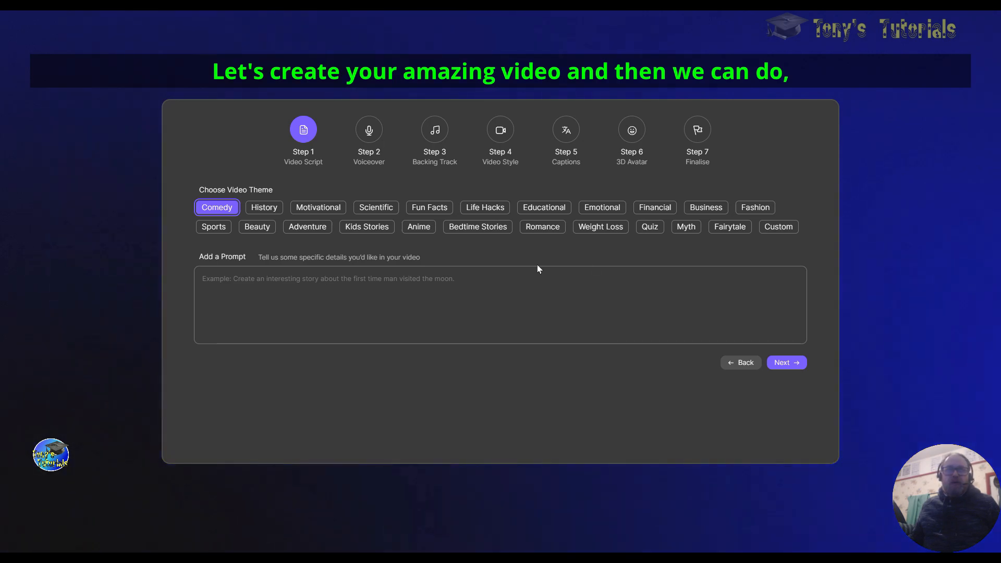
Step: Enter the video prompt "A man finds a fox caught in a trap in the woods"
click(337, 295)
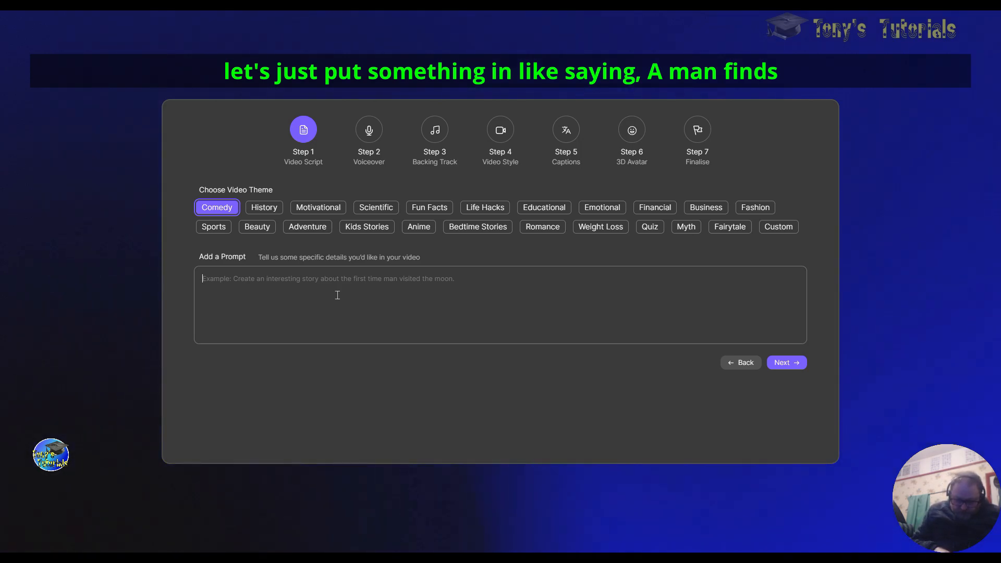
text(A)
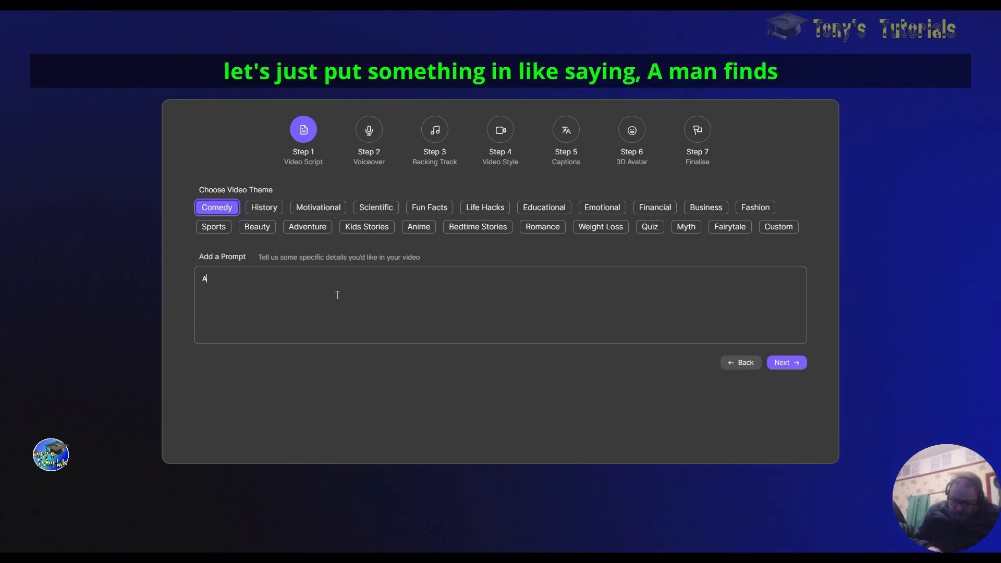
text( man )
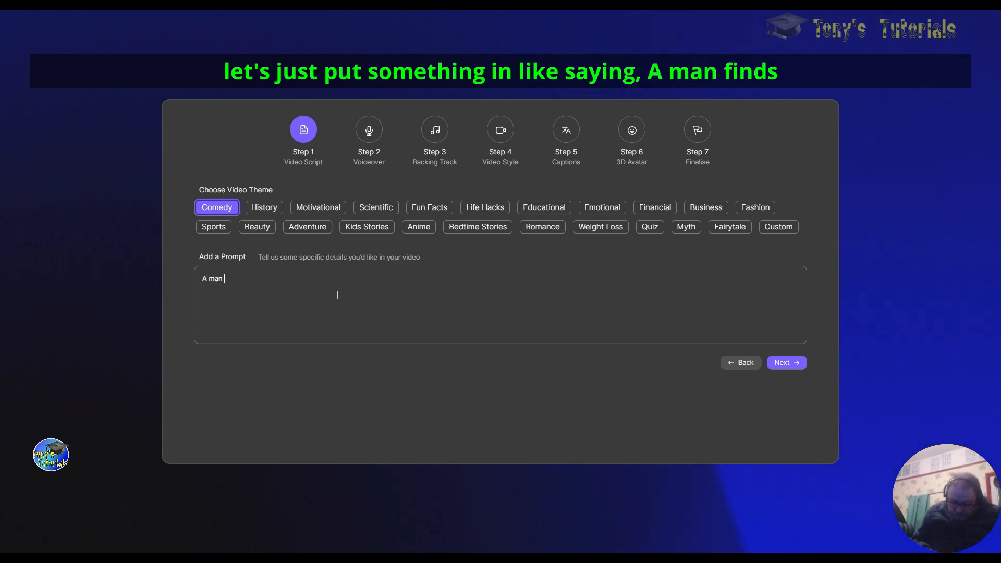
text(f)
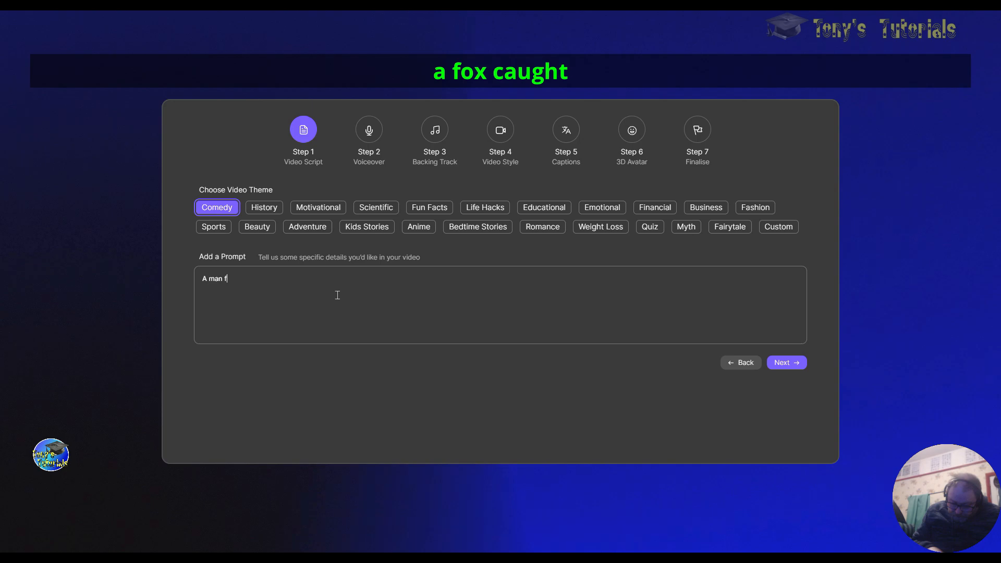
text(inds)
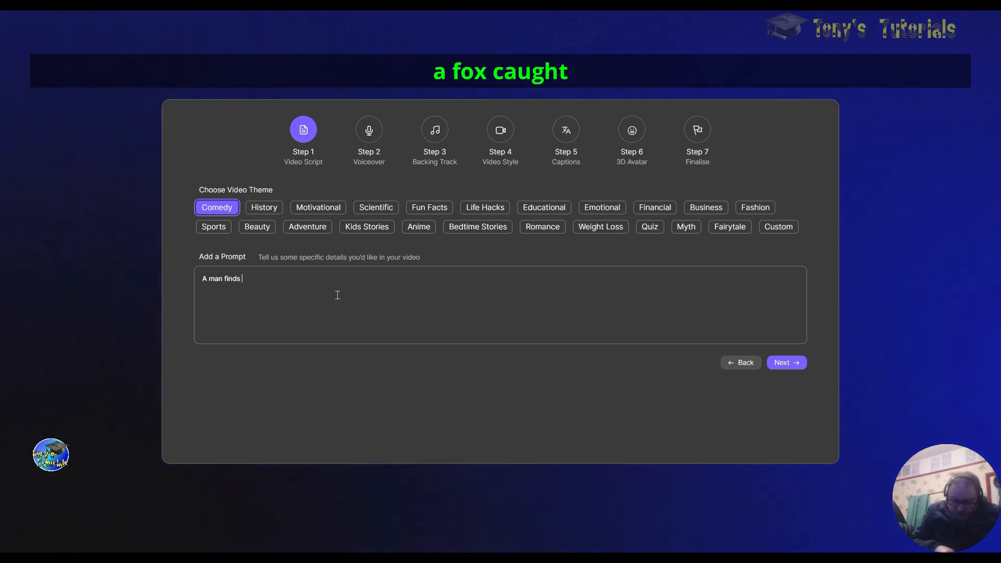
text( a fox)
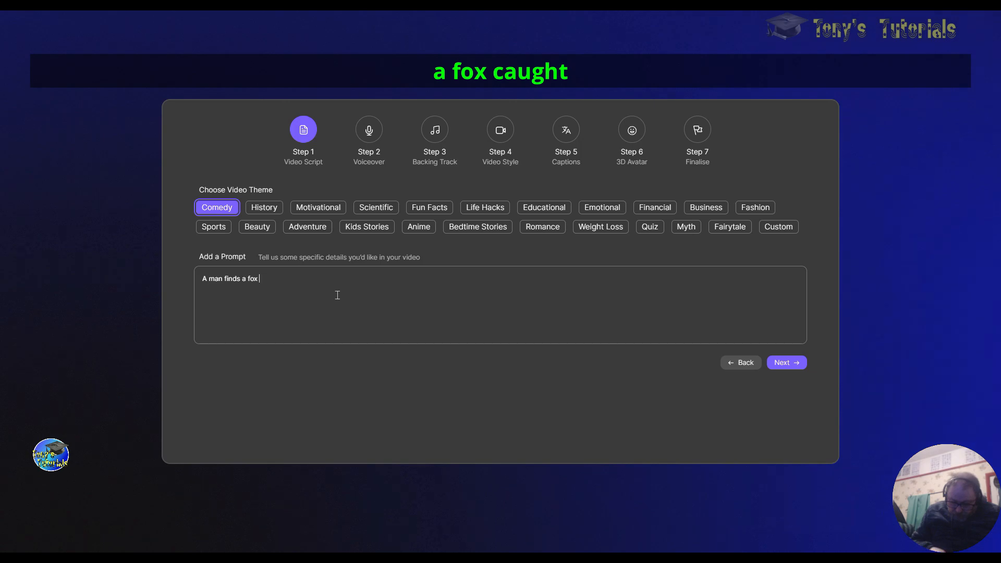
text( cau)
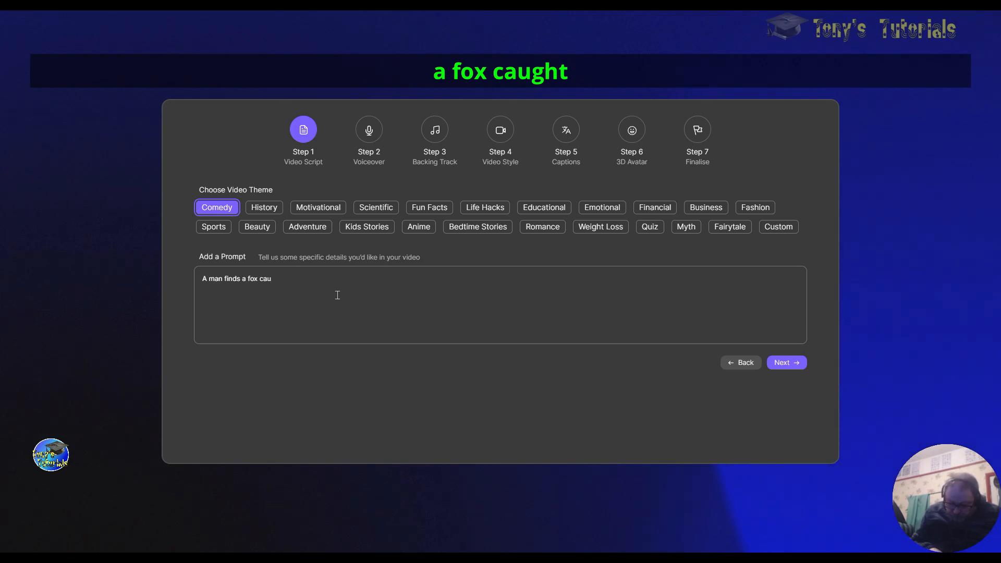
text(ght in a tra)
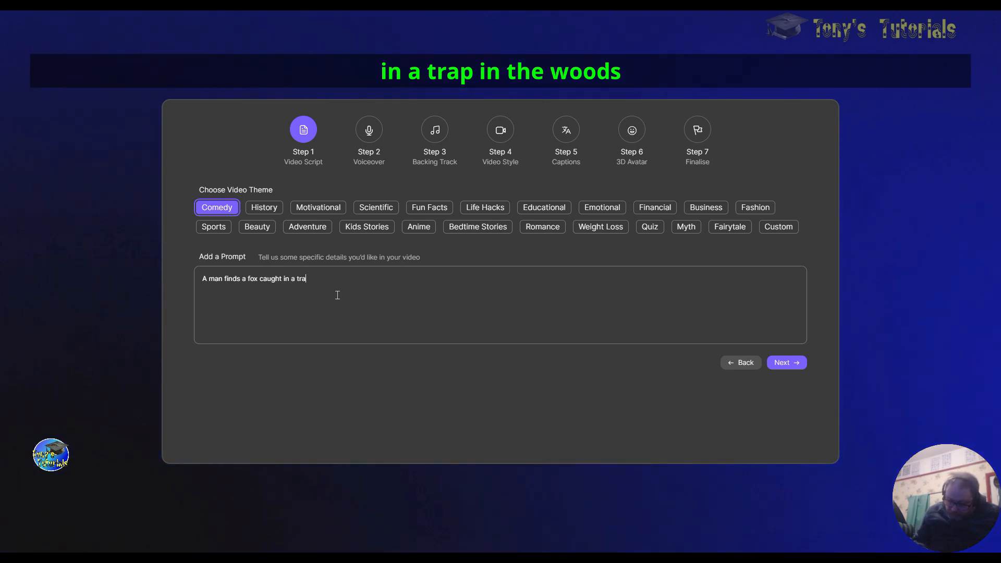
text(p in the woods)
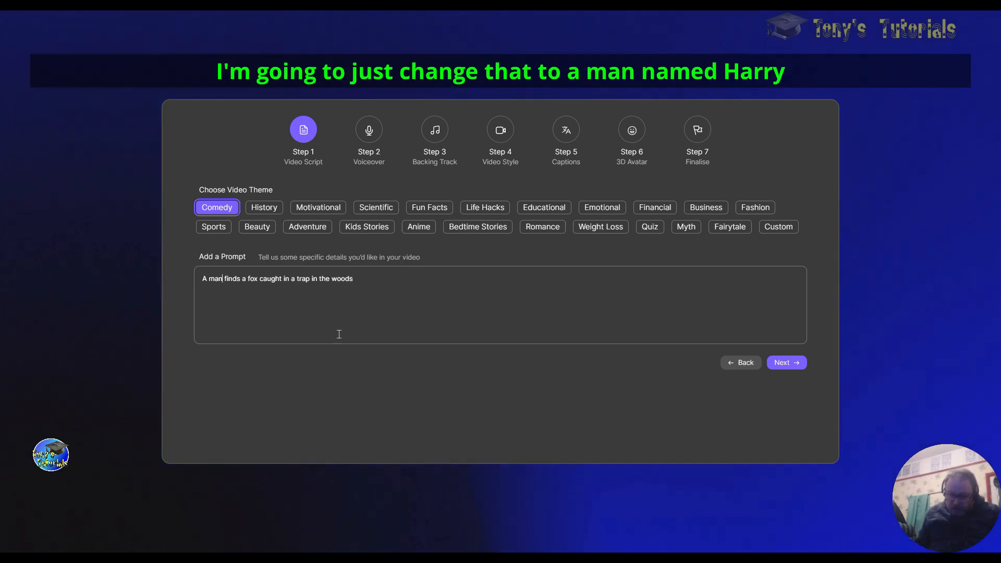
Step: Insert "named" and the character's first name after "A man" in the prompt
text(na)
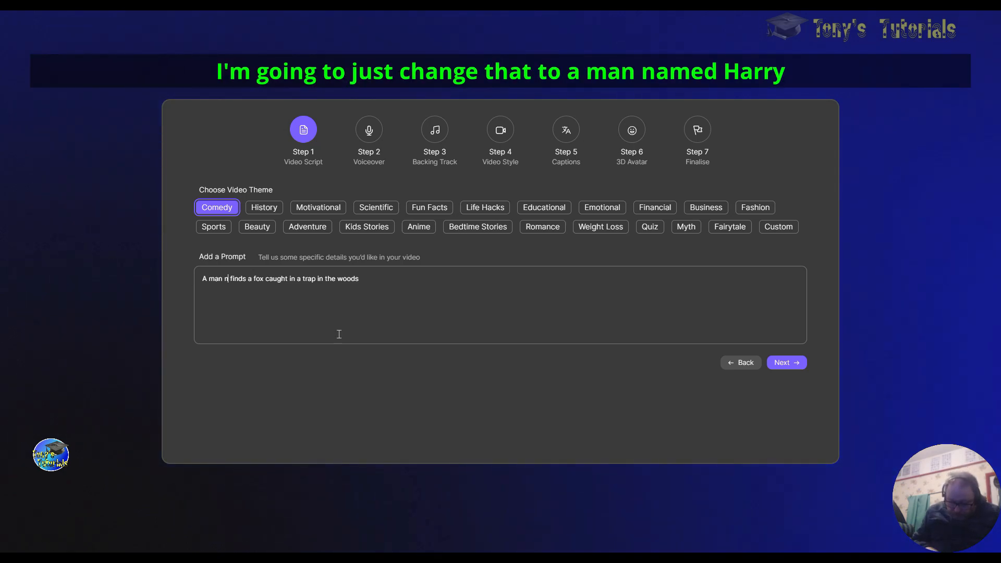
text(med)
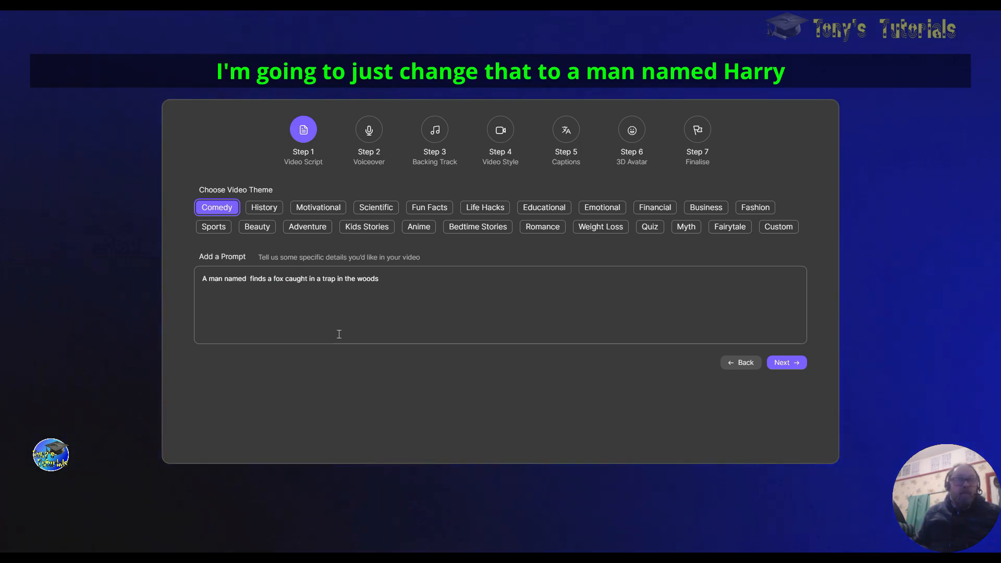
text( H)
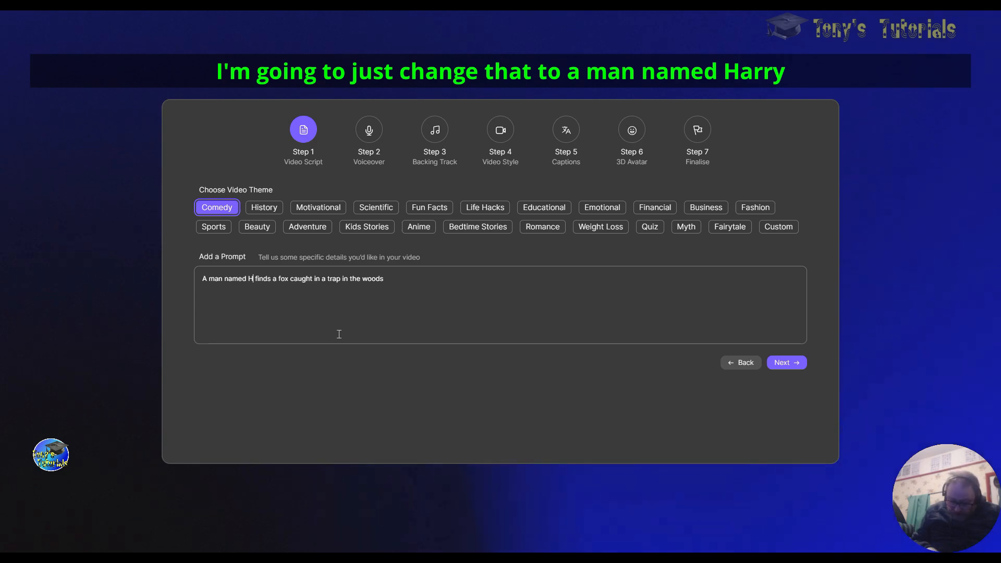
text(arry)
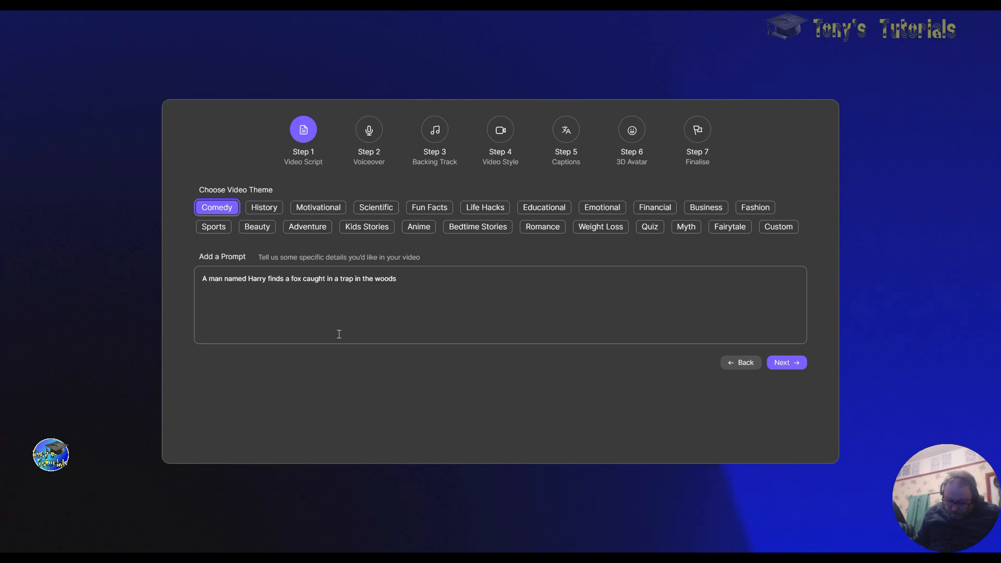
Step: Insert "who has black hair and is dark skinned" after the character's name in the prompt
text( who )
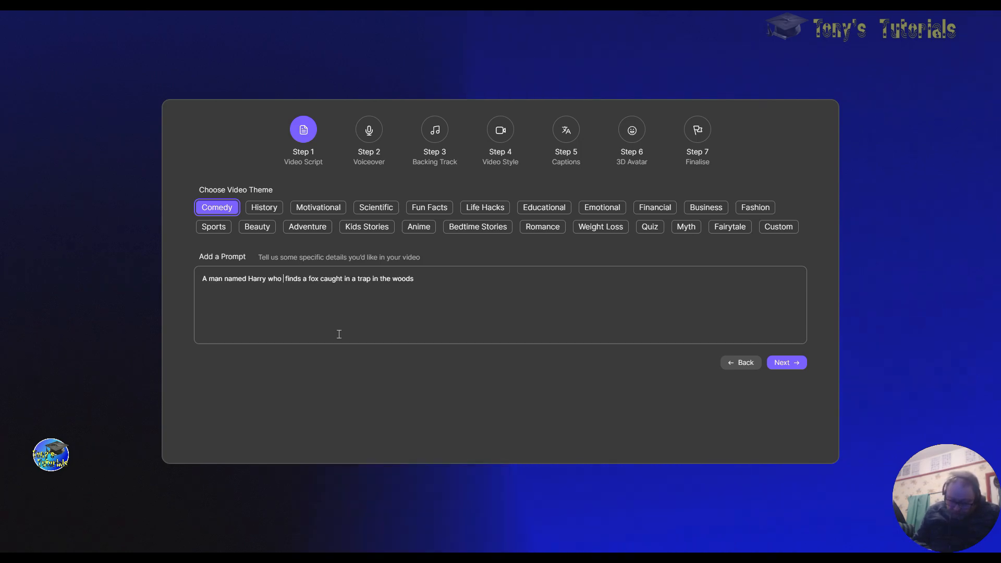
text(has)
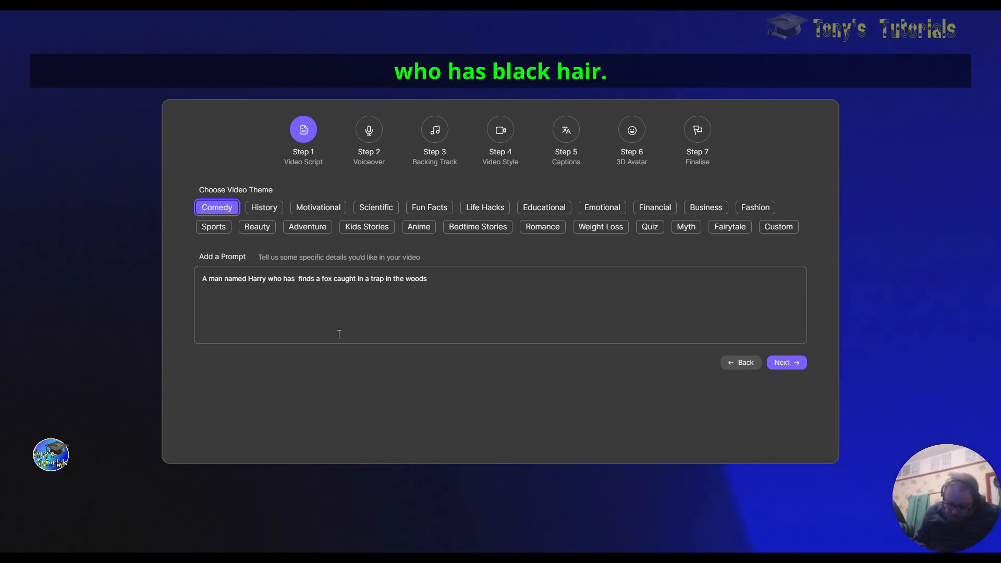
text(black)
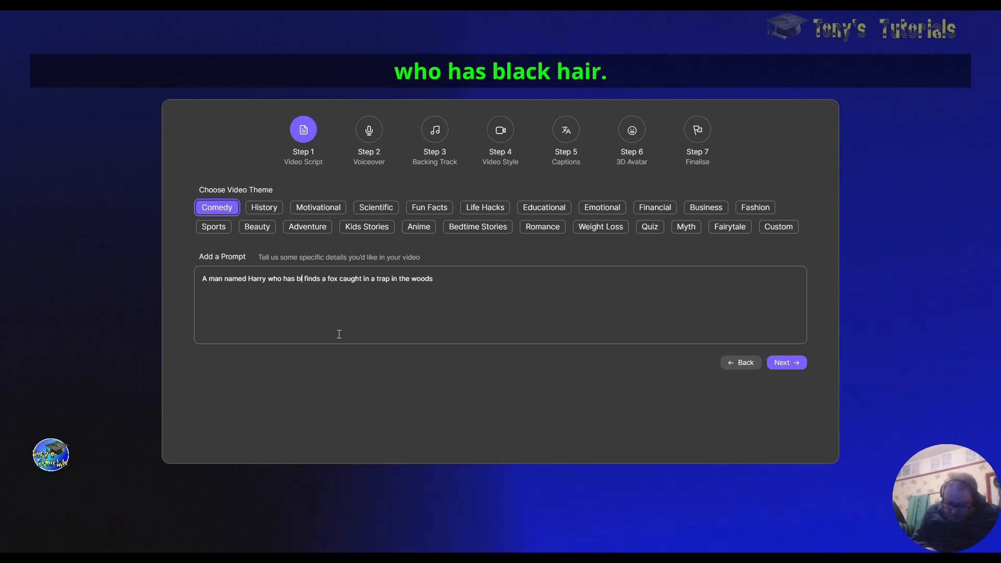
text( ha)
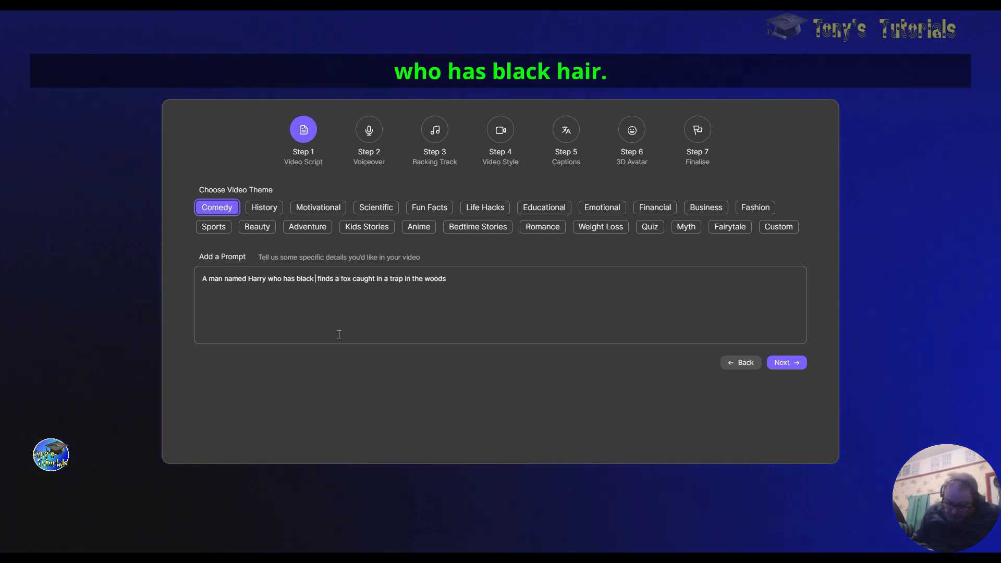
text(ir )
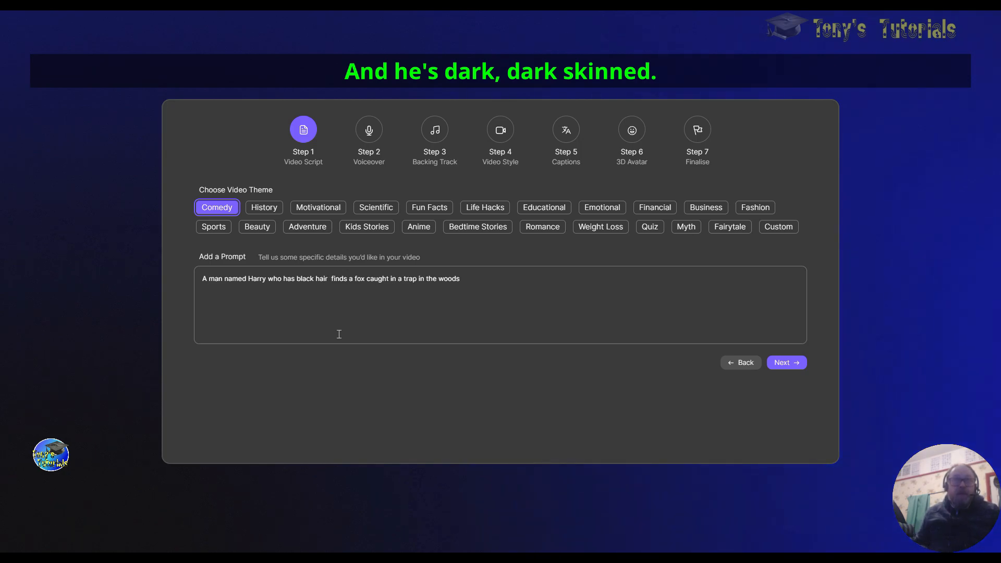
text(an)
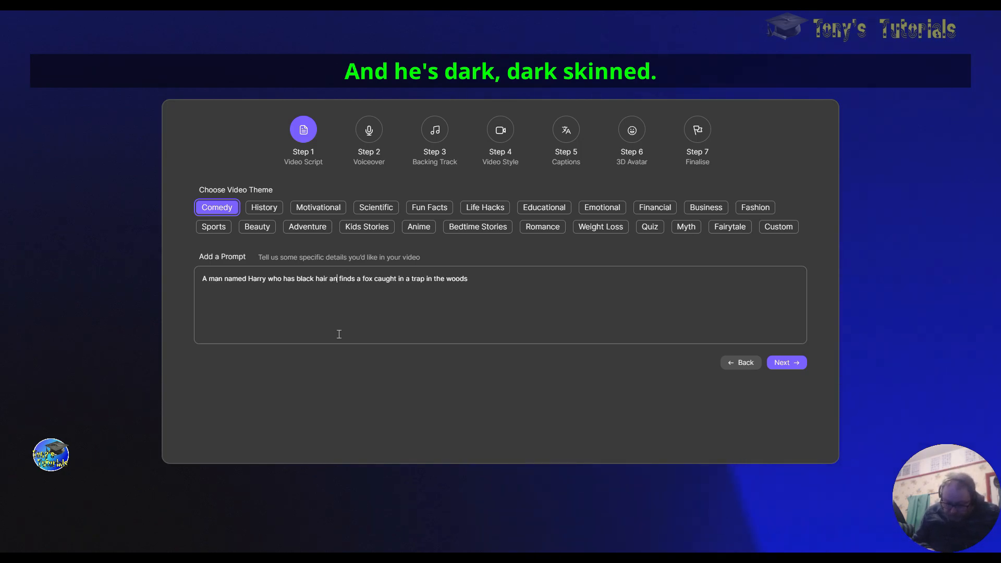
text(d is dark )
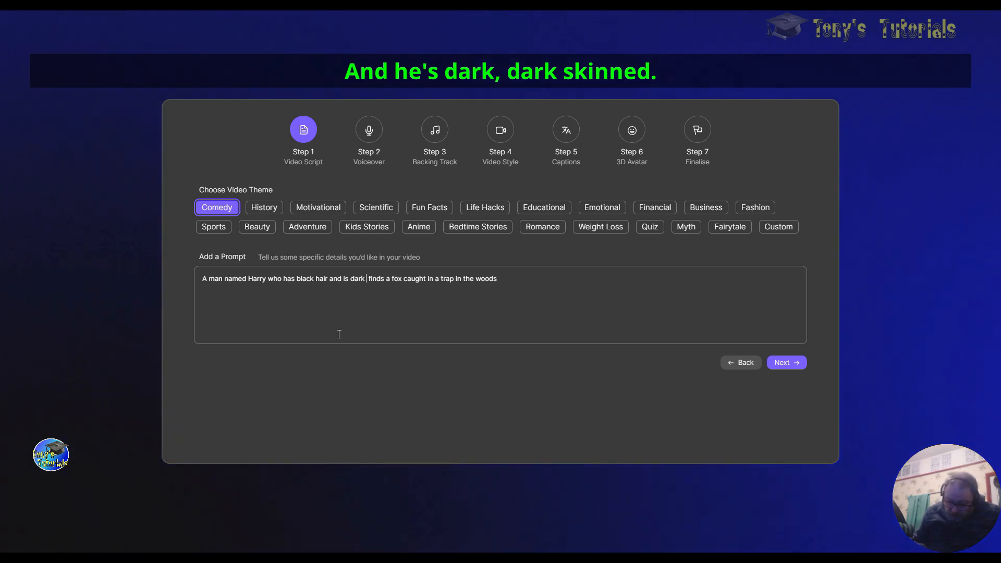
text(skinned)
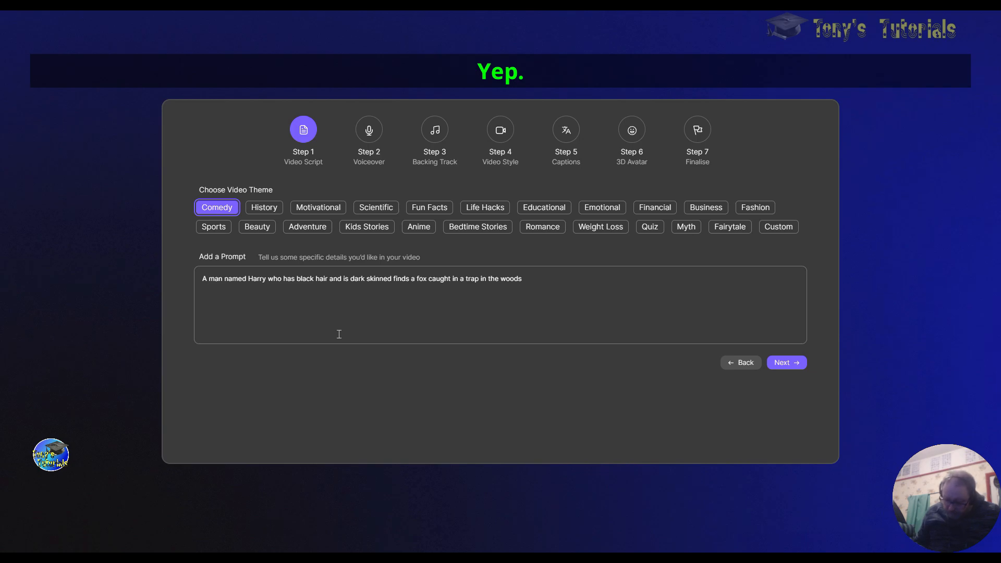
Step: Extend the character description after "dark skinned" with ", with a medium build wearing"
text(,)
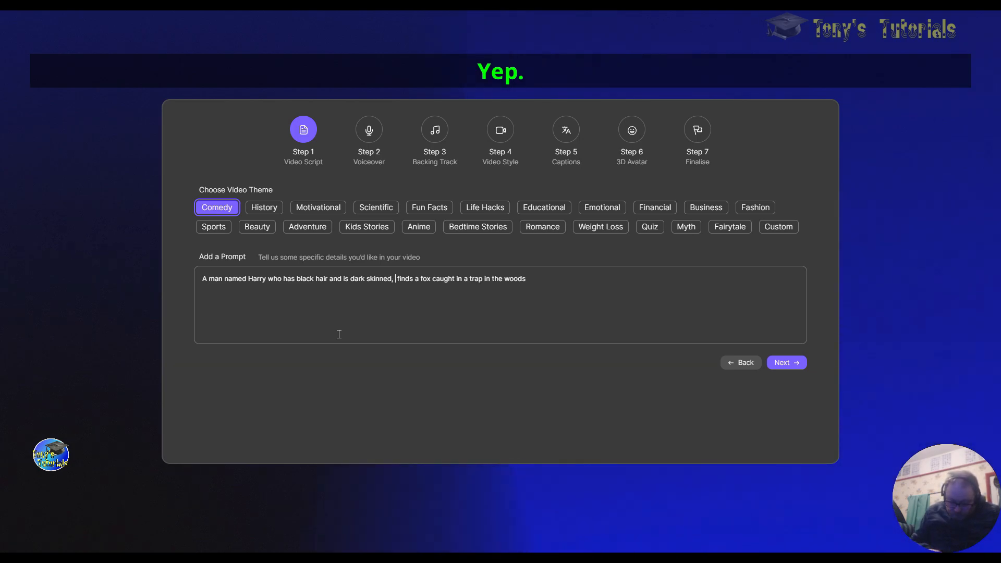
text( withe)
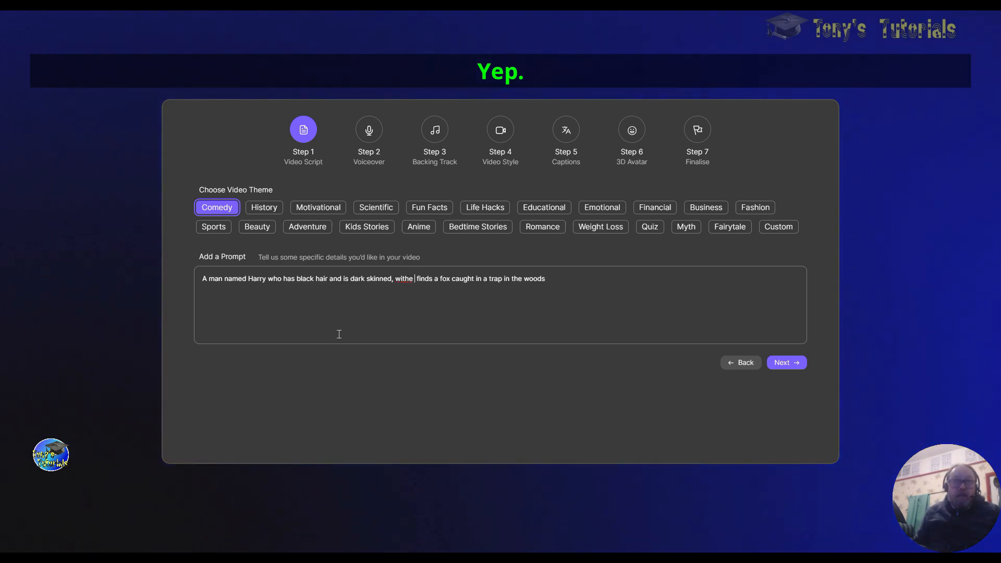
key(BackSpace)
key(BackSpace)
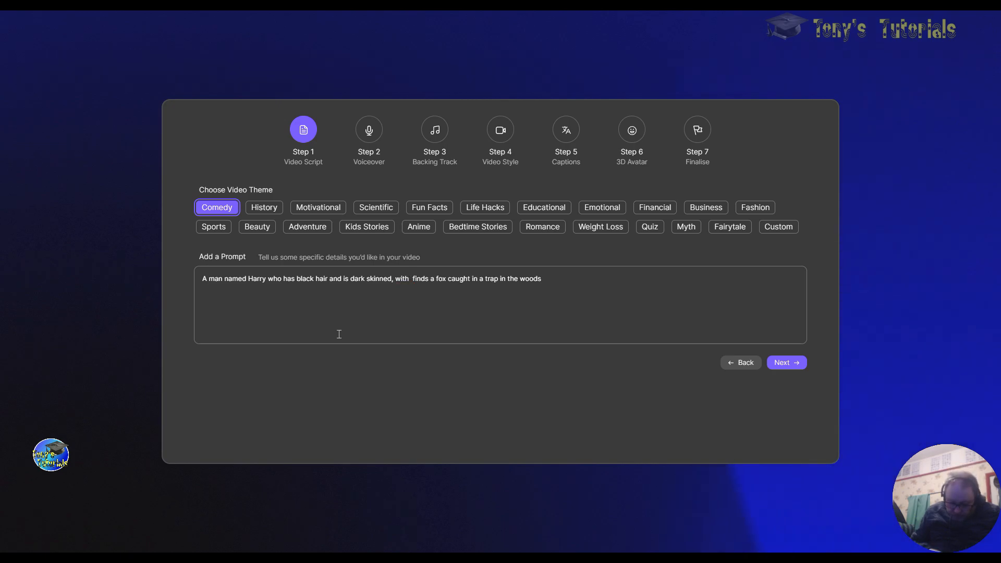
text(a)
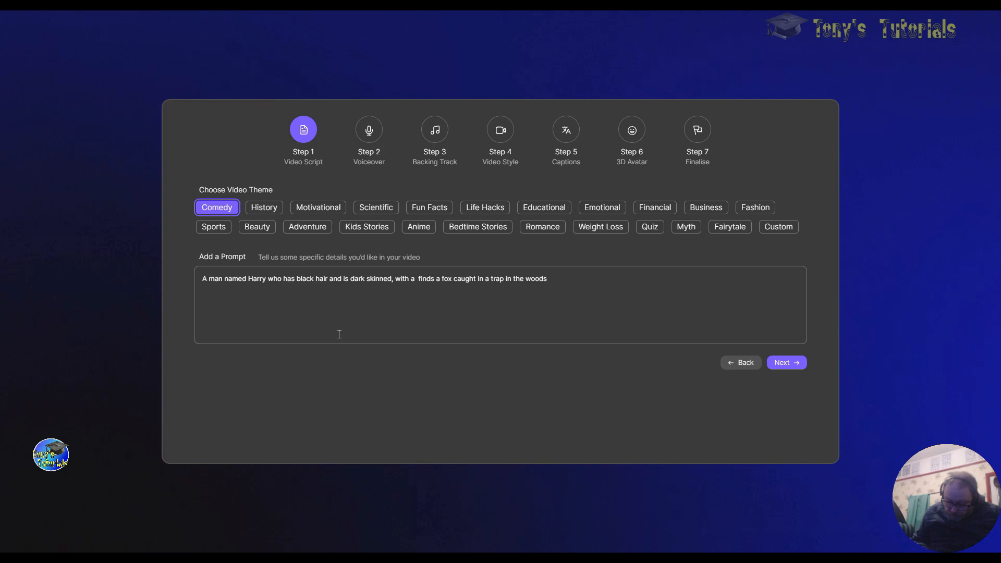
text( med)
text(ium b)
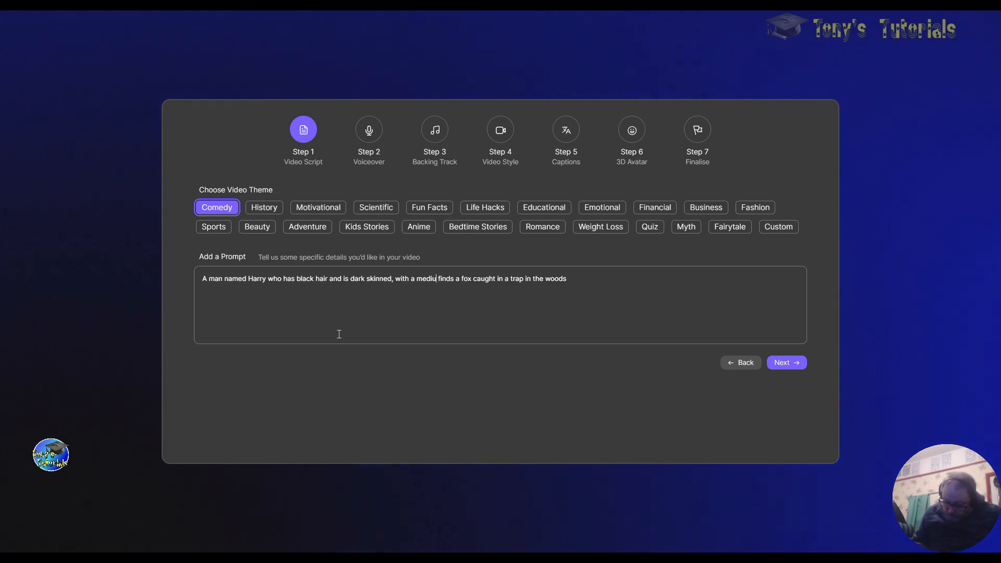
text(uild)
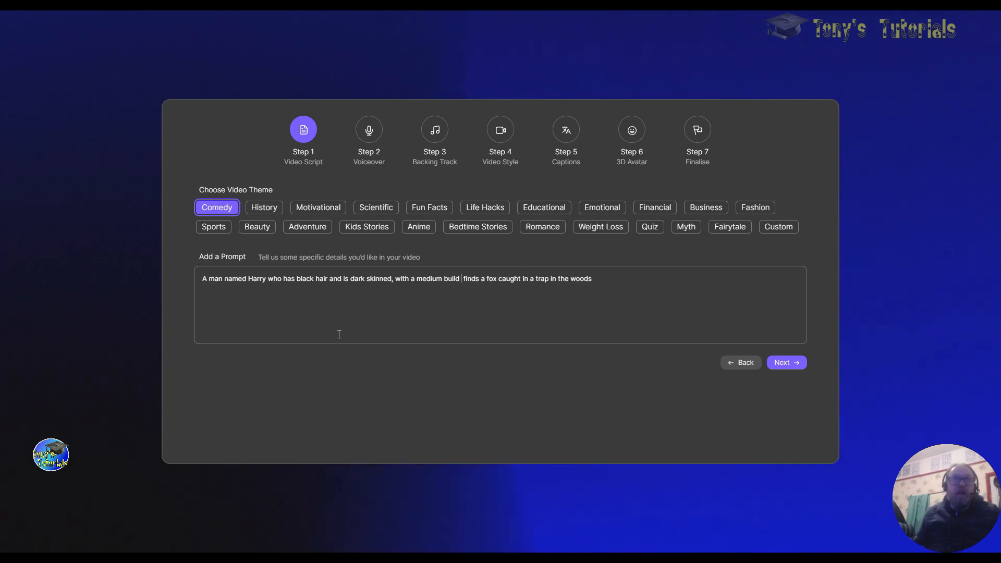
key(BackSpace)
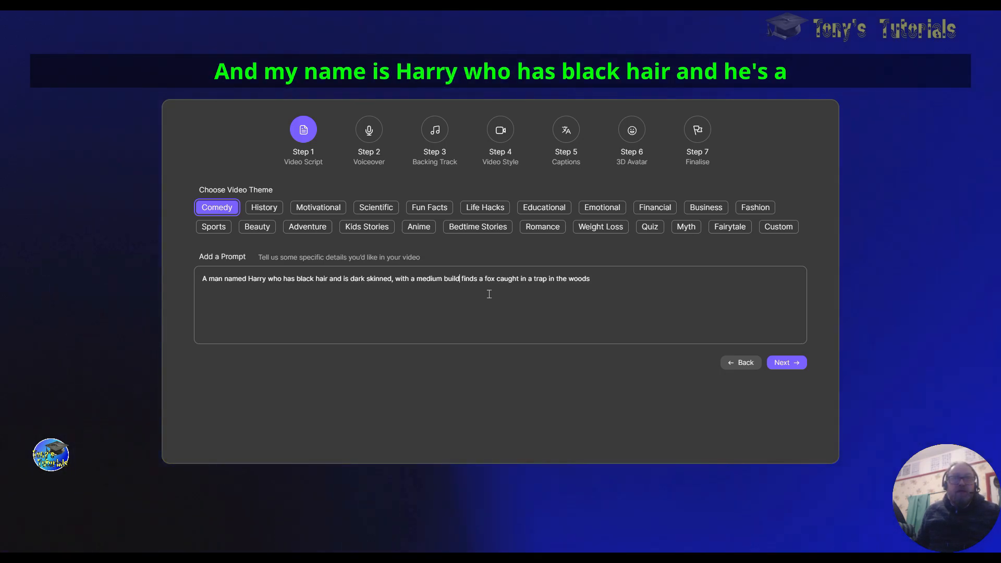
text(wea)
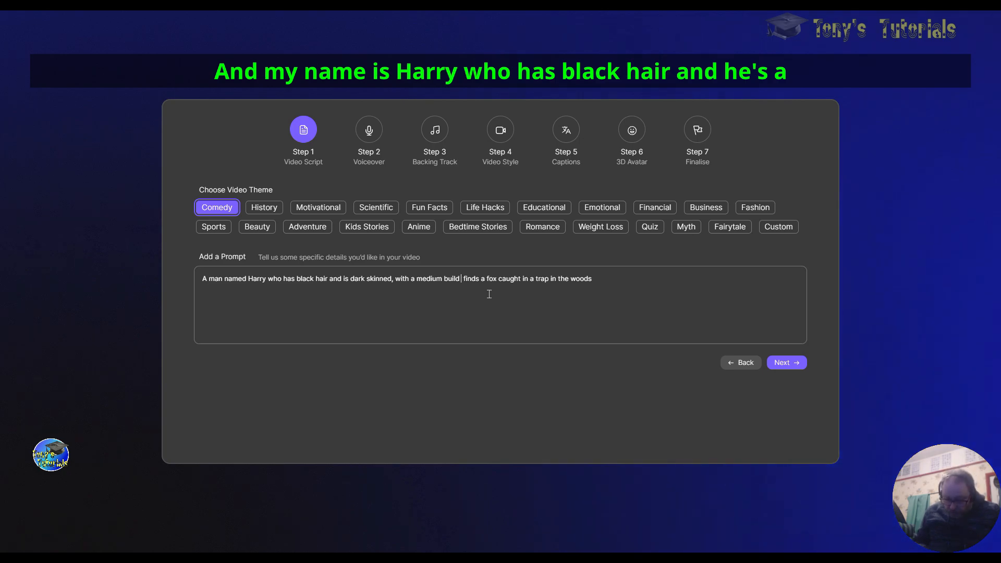
text(ring)
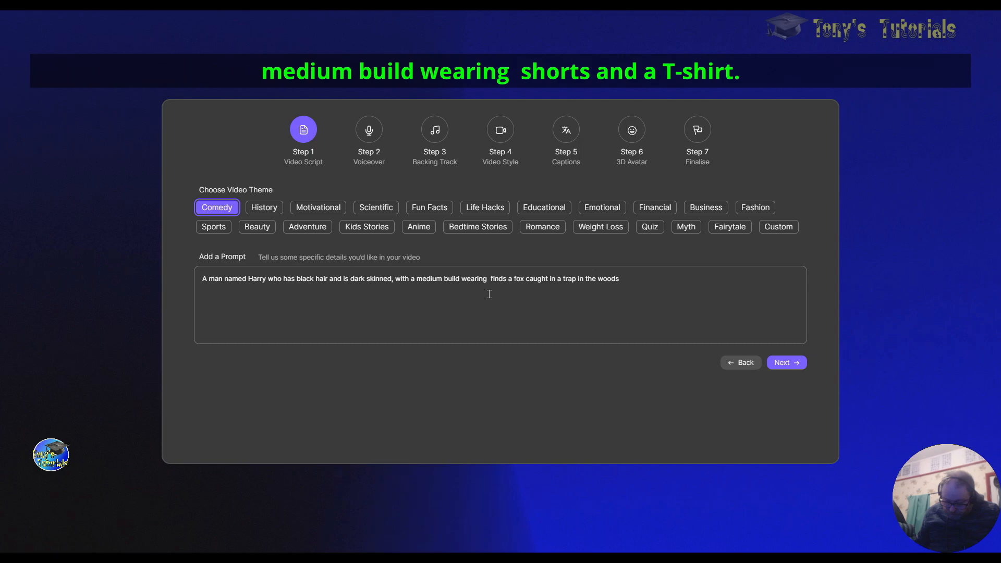
text(ca)
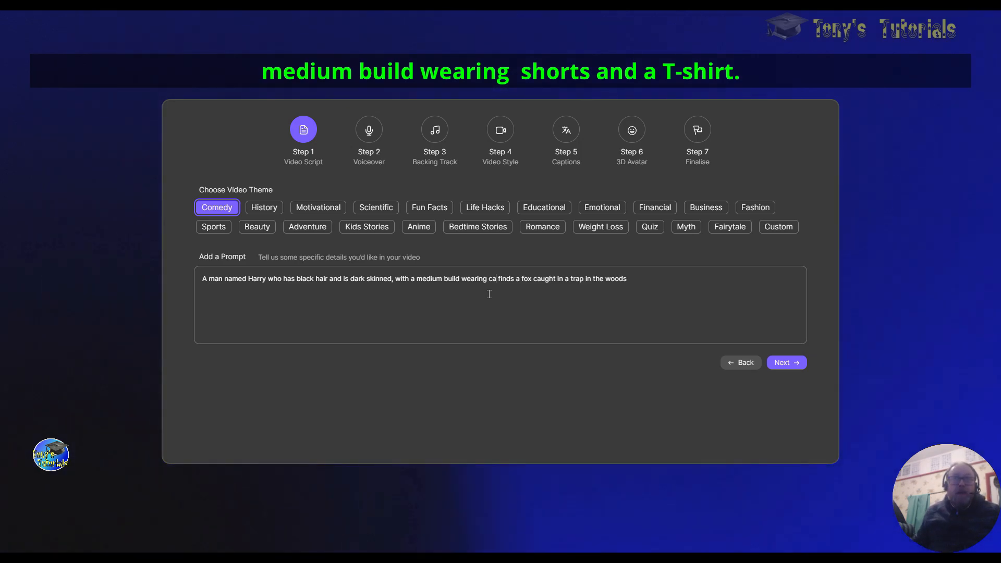
text(m)
key(BackSpace)
key(BackSpace)
key(BackSpace)
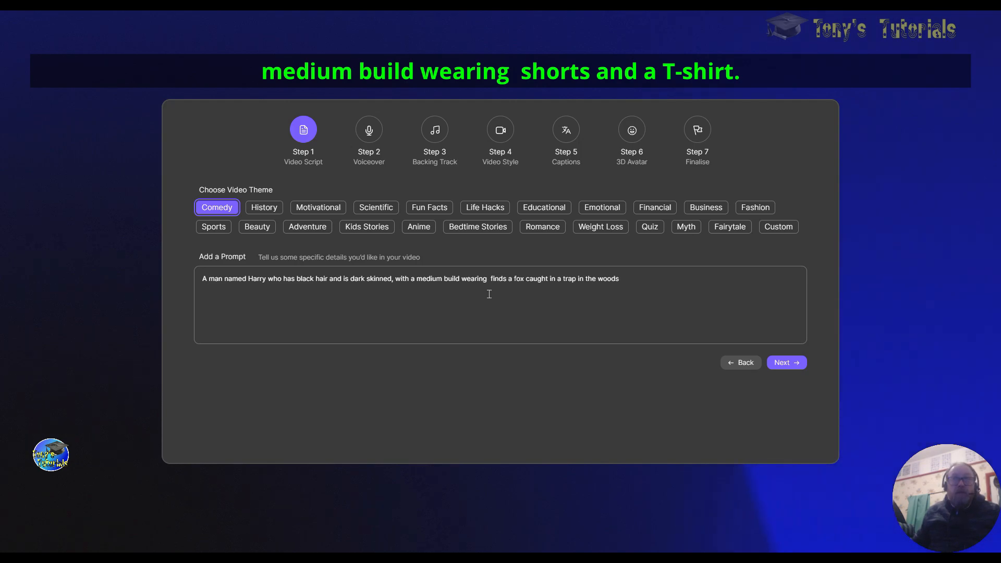
Step: Insert "shorts and a t-shirt" after "wearing" in the prompt's character description
text(s)
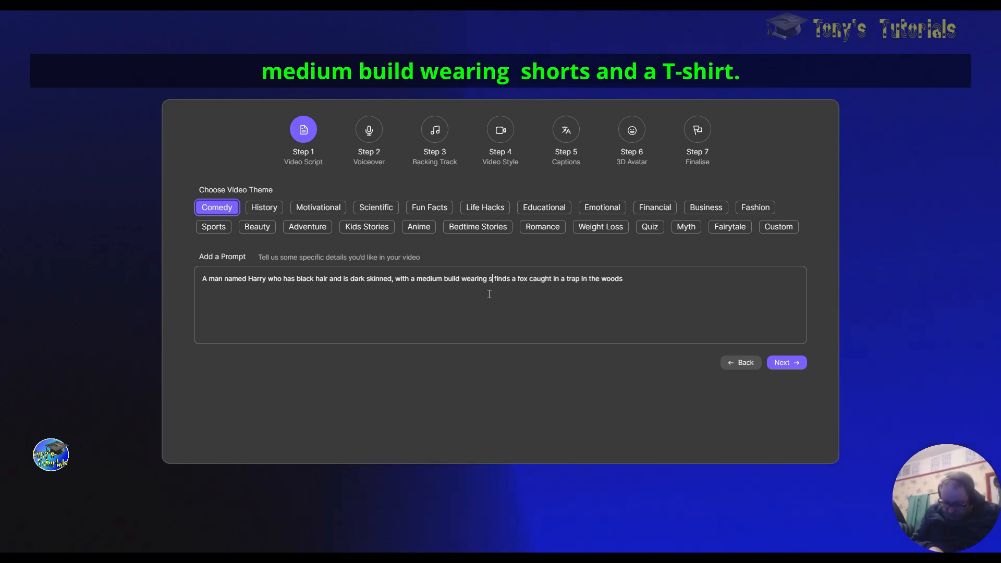
text(horts)
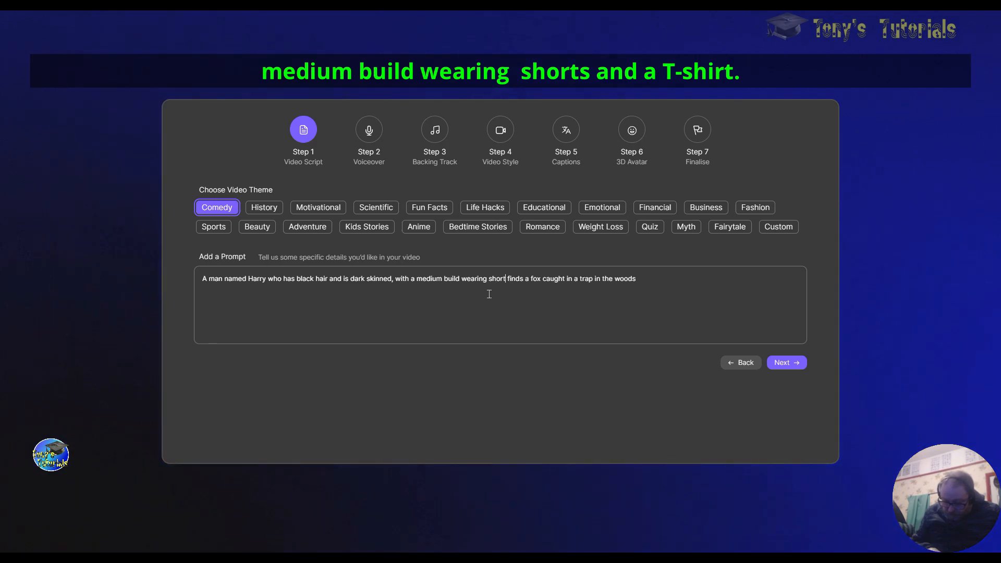
text( and a)
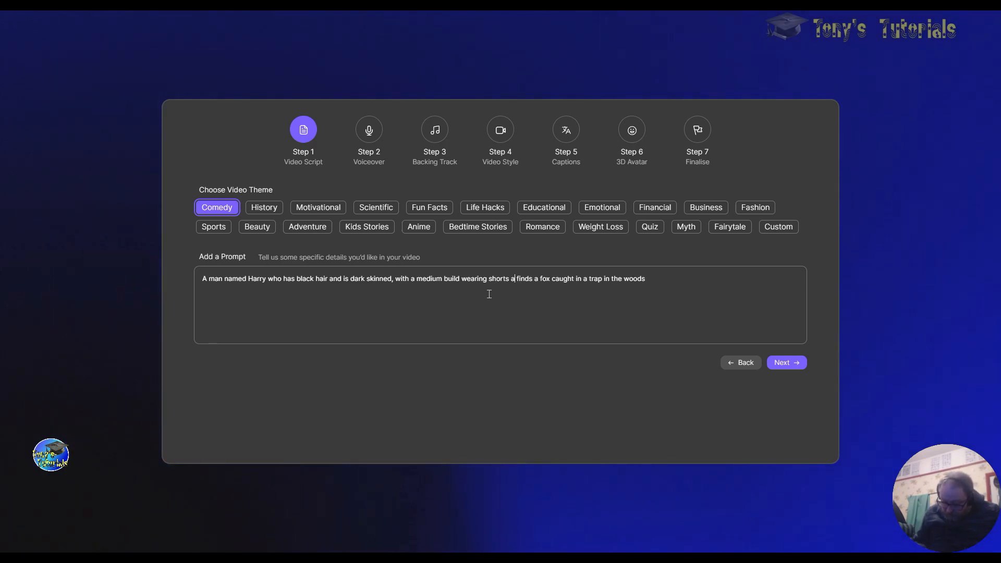
text( t shirt)
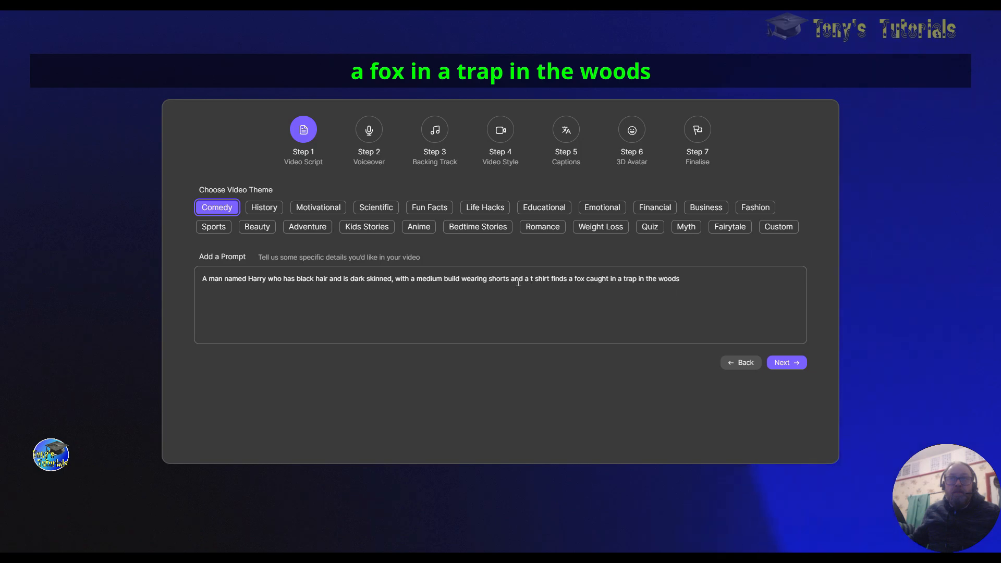
key(BackSpace)
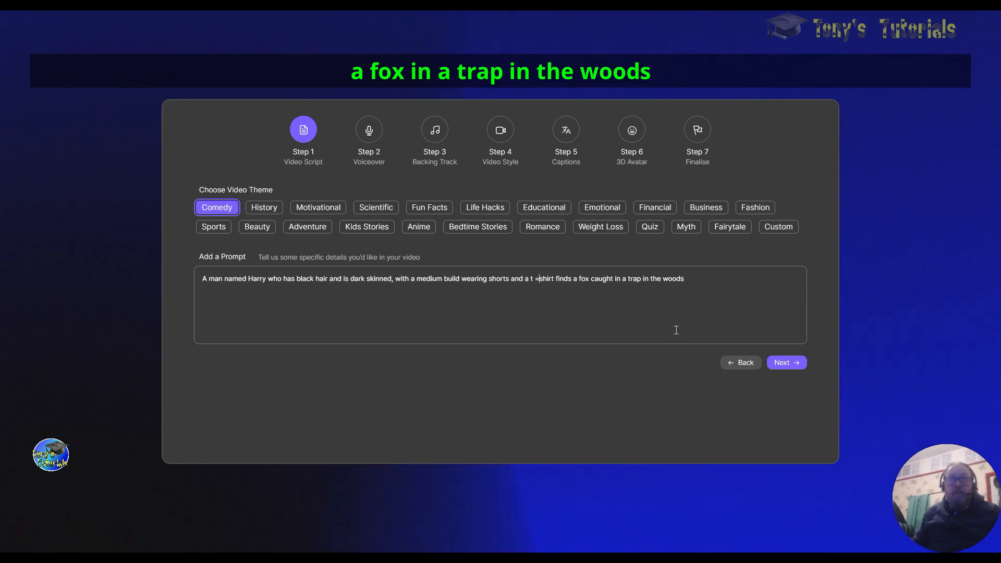
text(-)
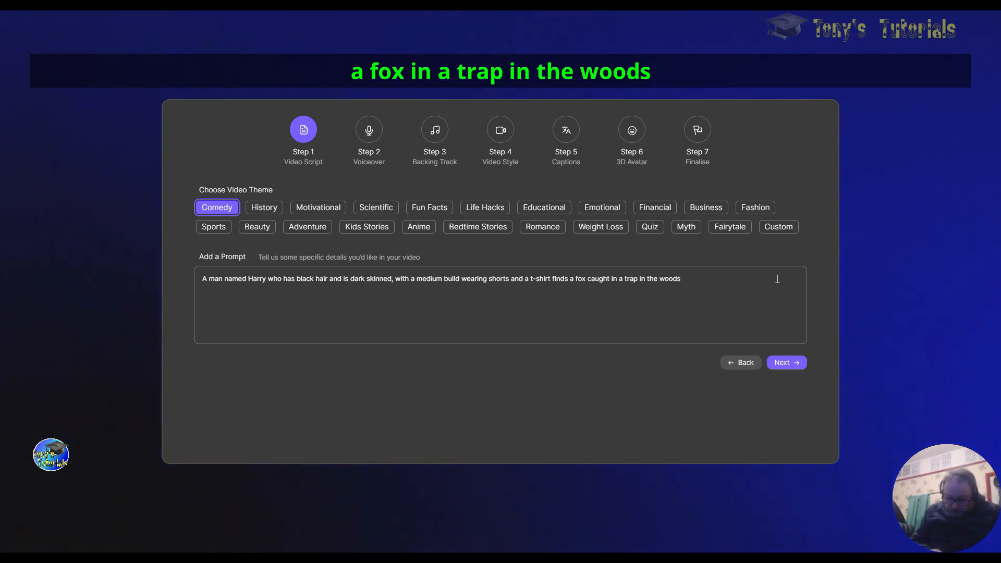
Step: Extend the end of the prompt with ", He sets the fox free and they become friends!"
key(BackSpace)
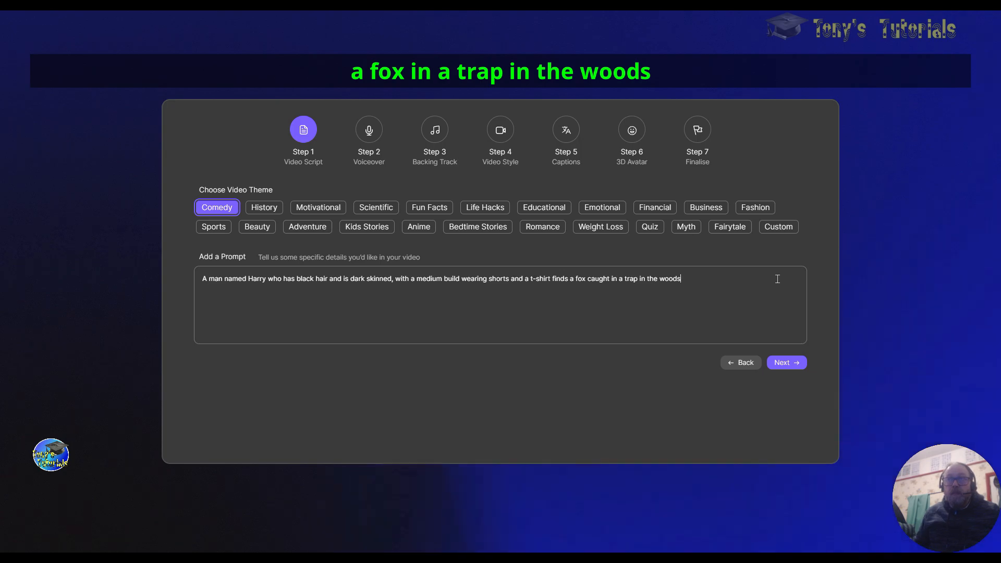
text(, He)
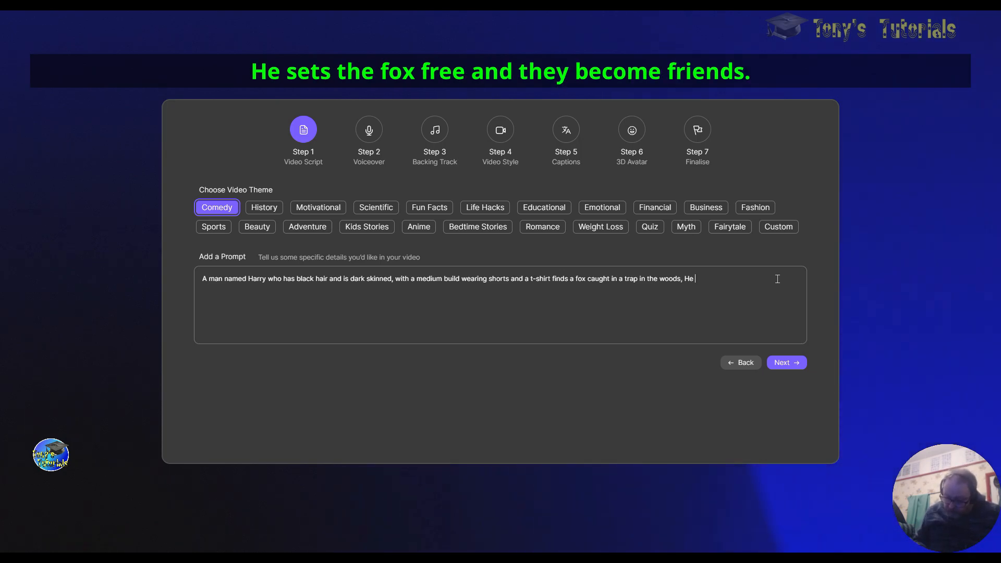
text( sets the )
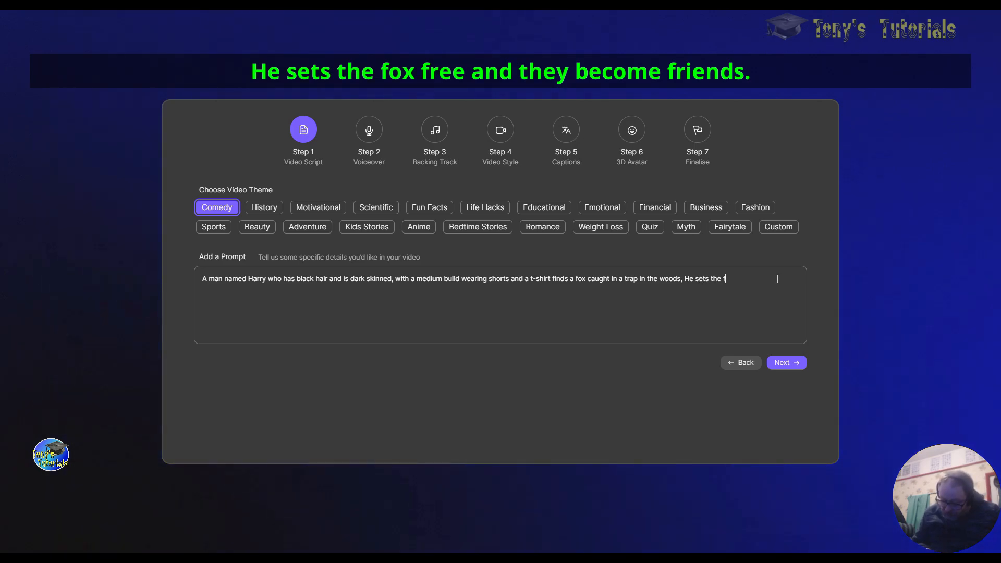
text(fox free an)
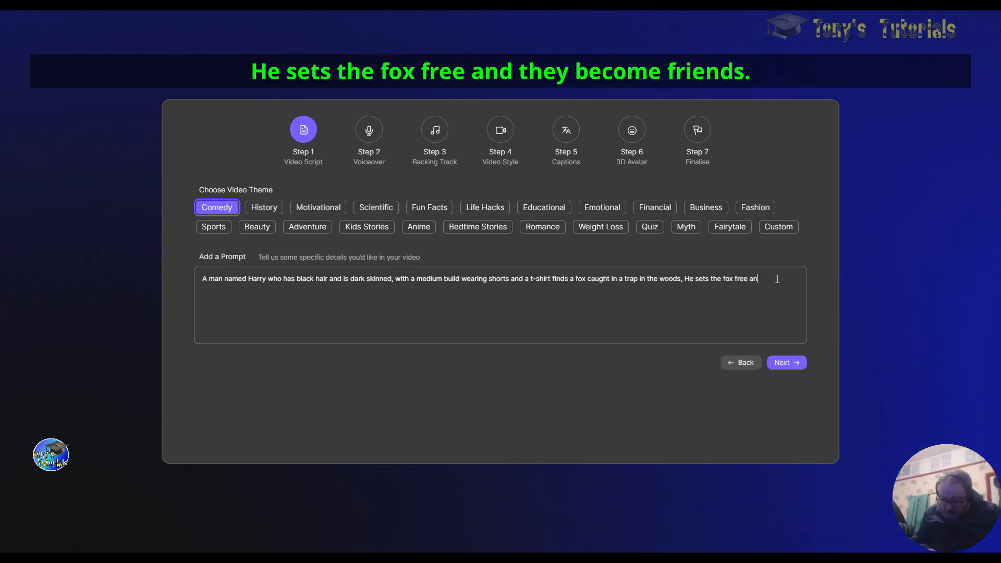
text(d they)
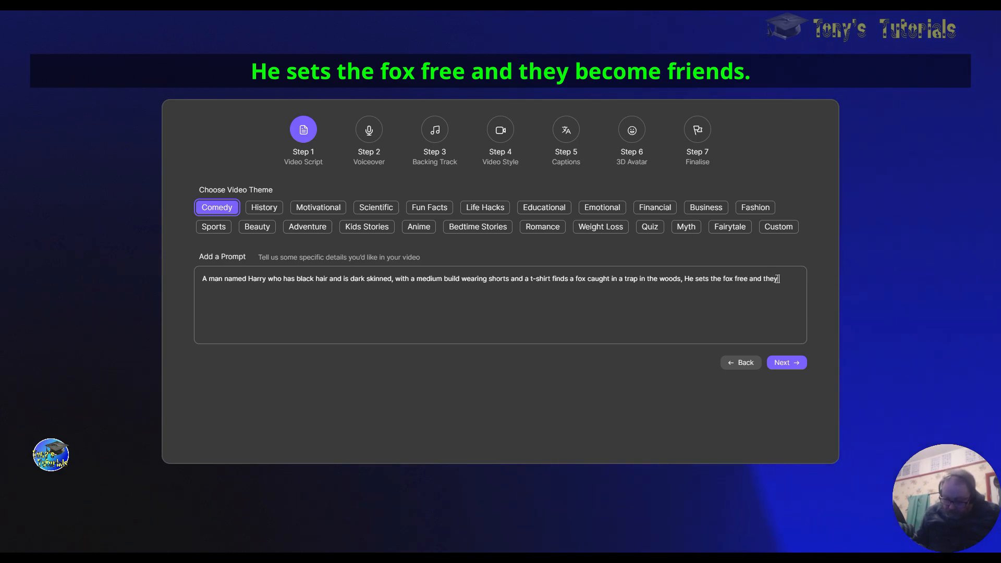
text( become friends!)
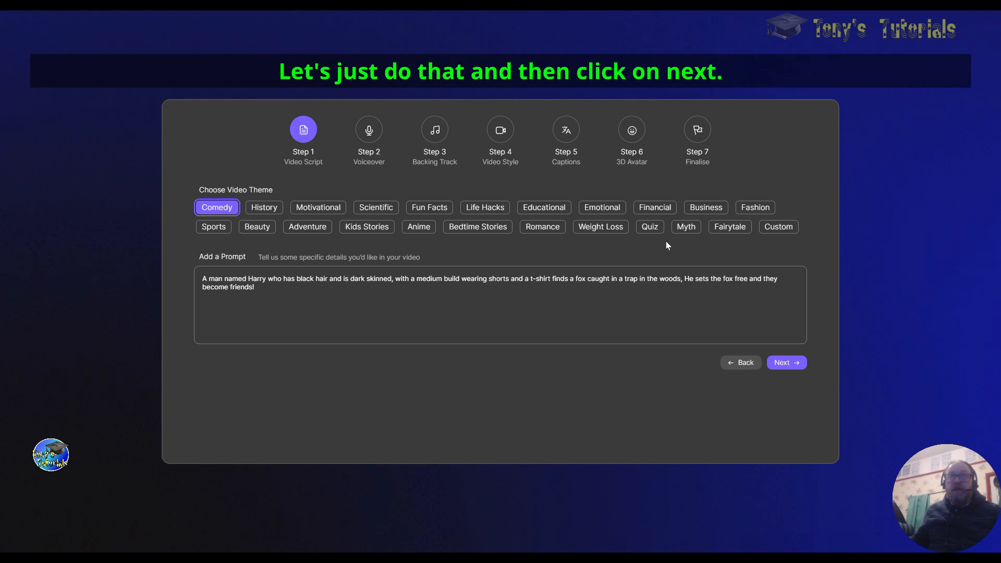
Step: Change the video theme to Kids Stories and continue to the voiceover settings
click(380, 227)
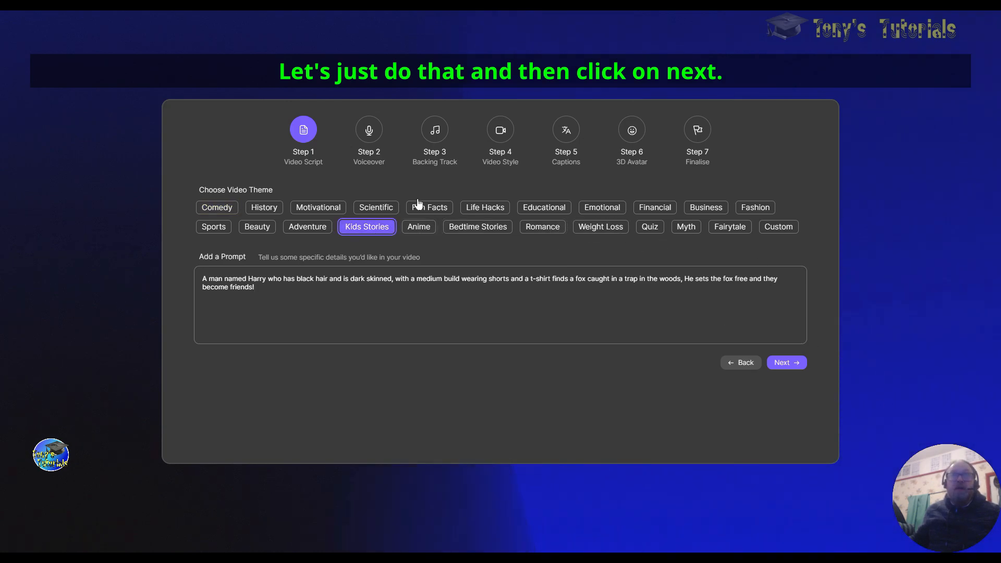
click(786, 364)
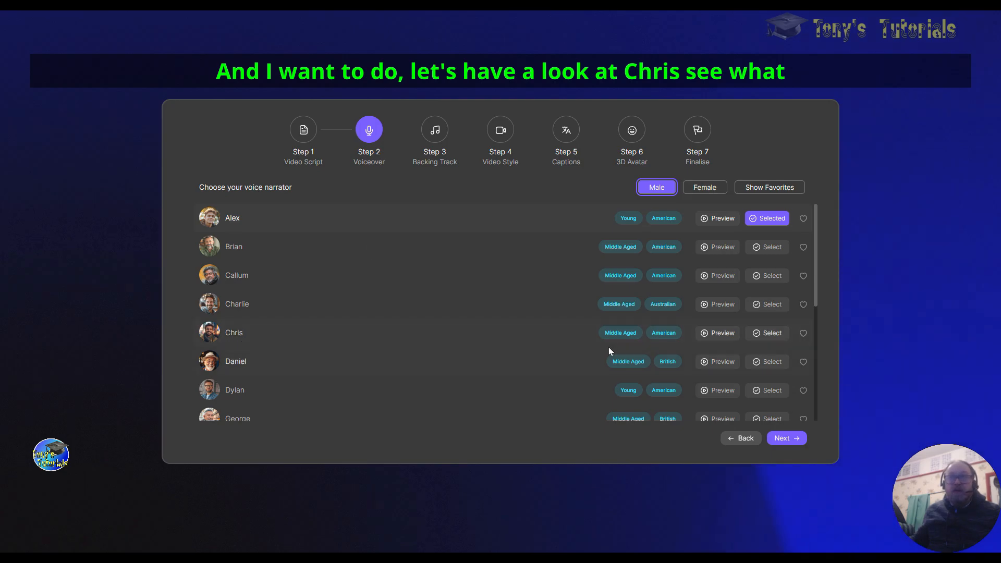
Step: Listen to several male narrator voices, including Dylan, the old British George and Knightley, and choose Knightley for the voiceover
click(722, 336)
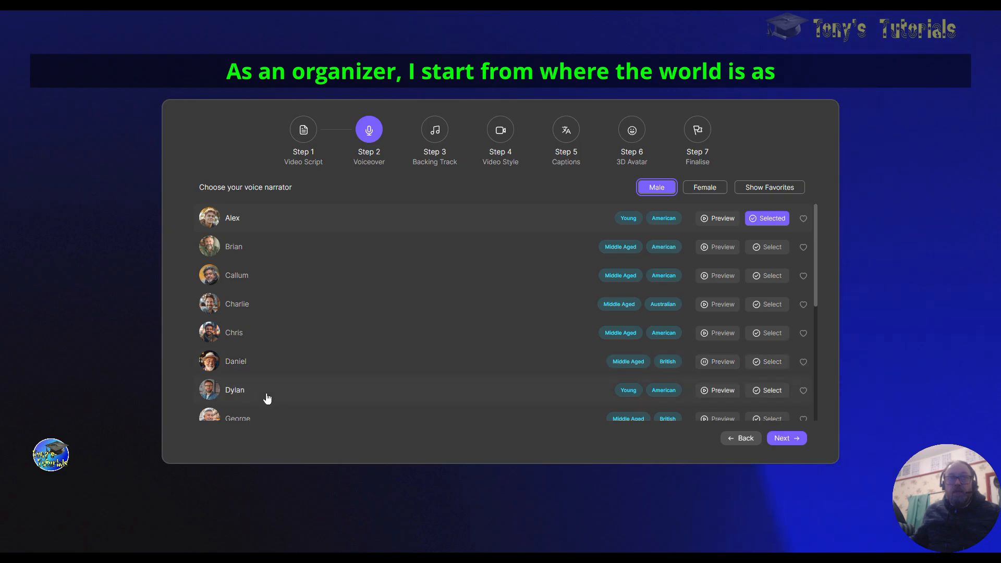
click(717, 398)
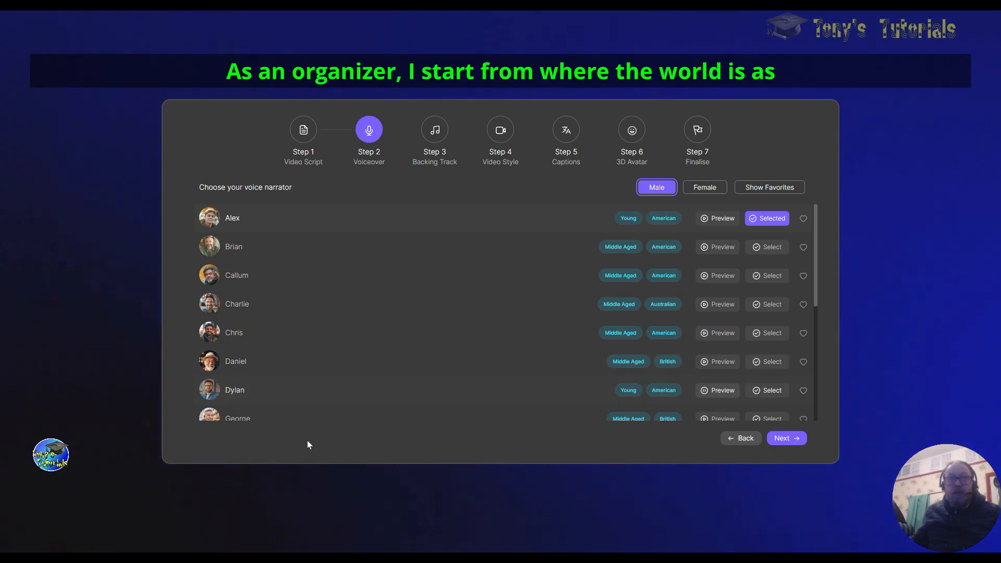
scroll(277, 422, down, 3)
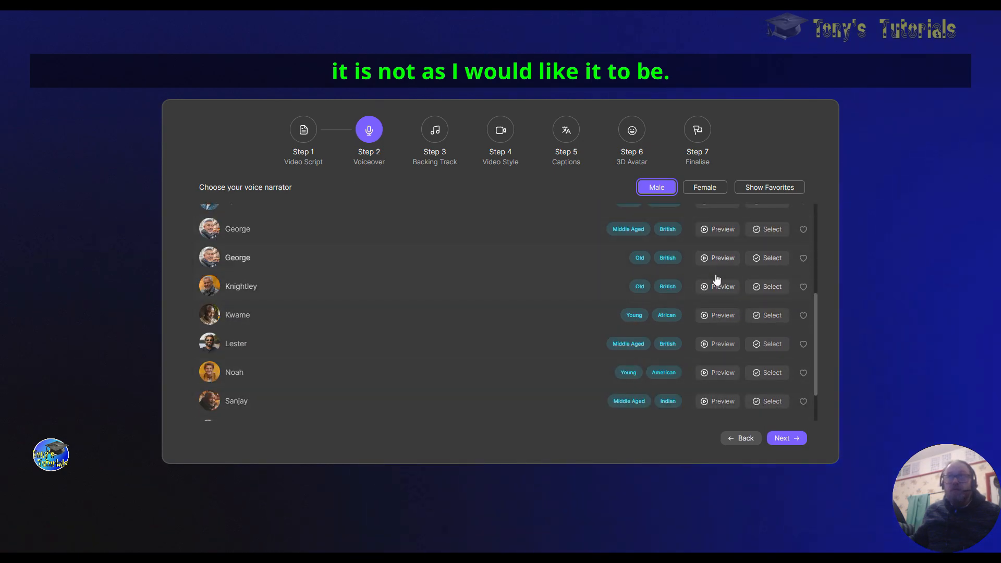
click(719, 259)
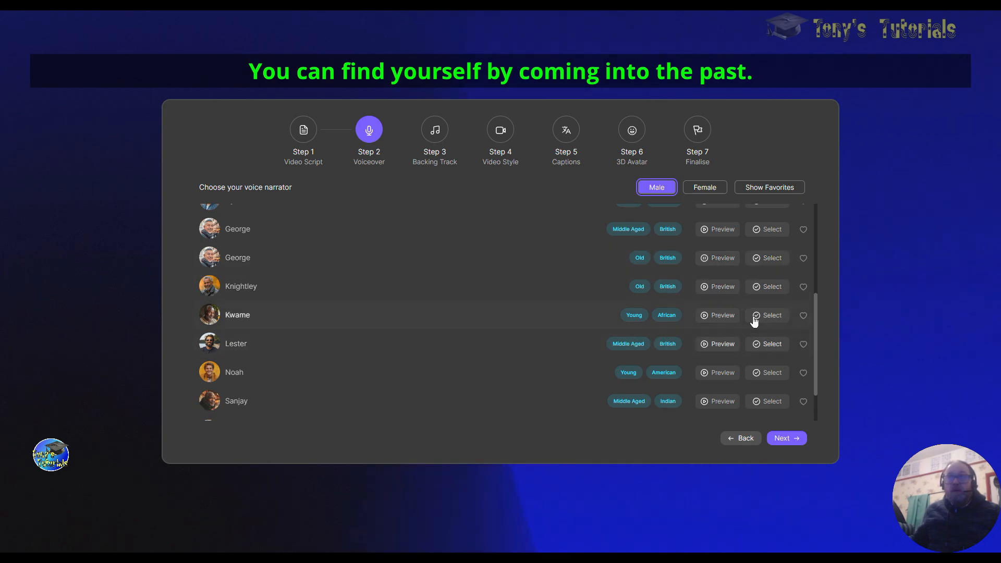
click(702, 288)
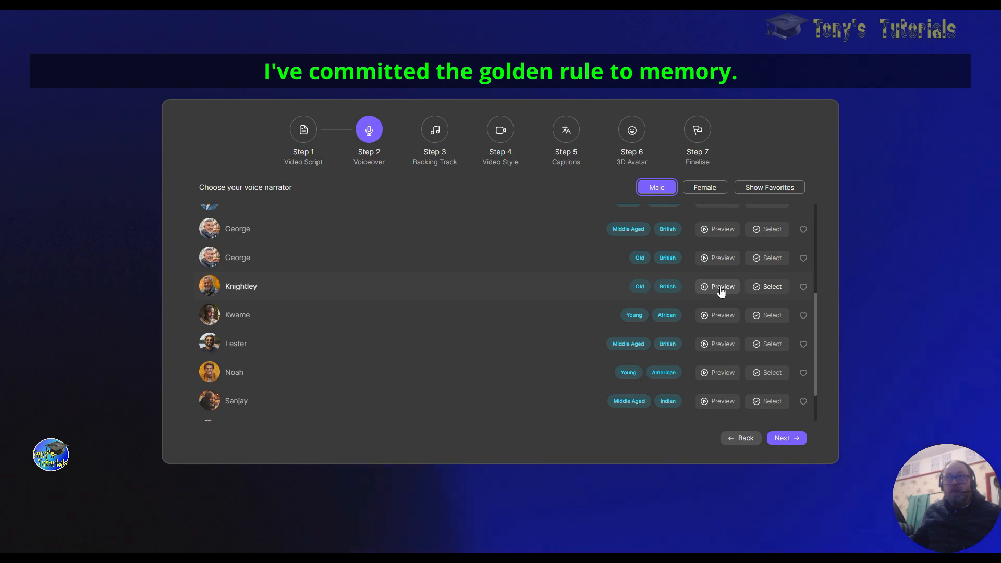
click(773, 289)
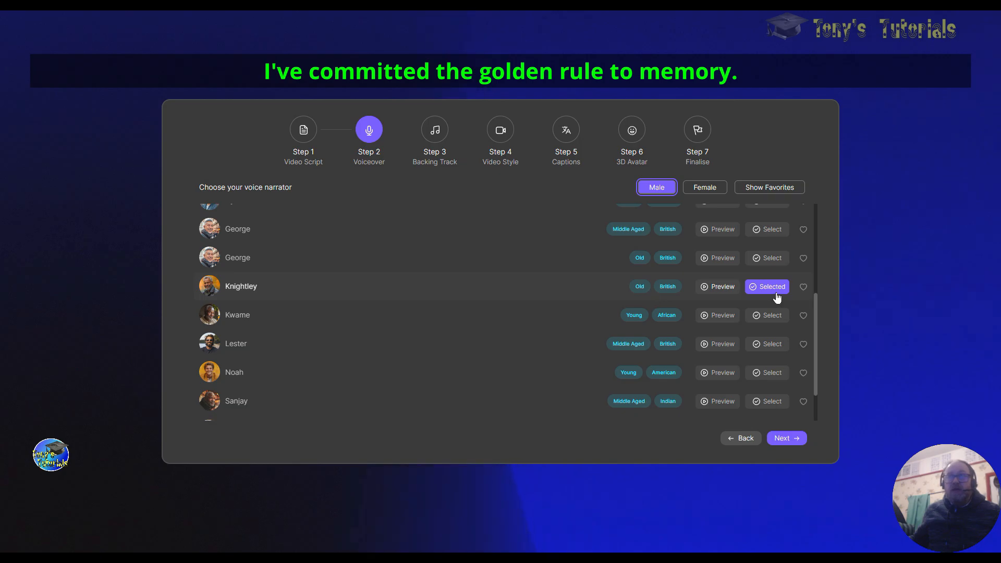
click(781, 439)
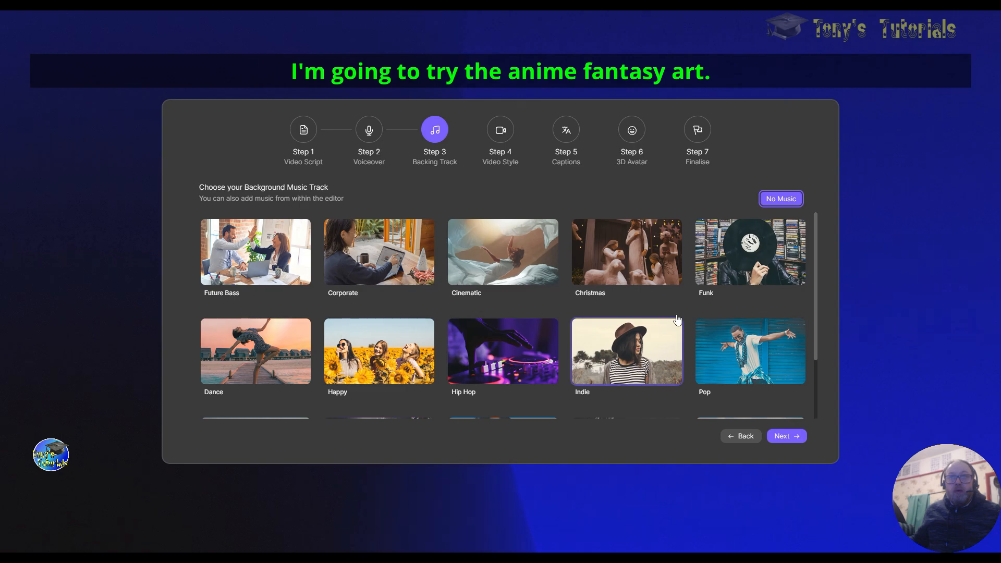
Step: Choose the Ukulele track as the background music and continue to the video style
scroll(677, 315, down, 2)
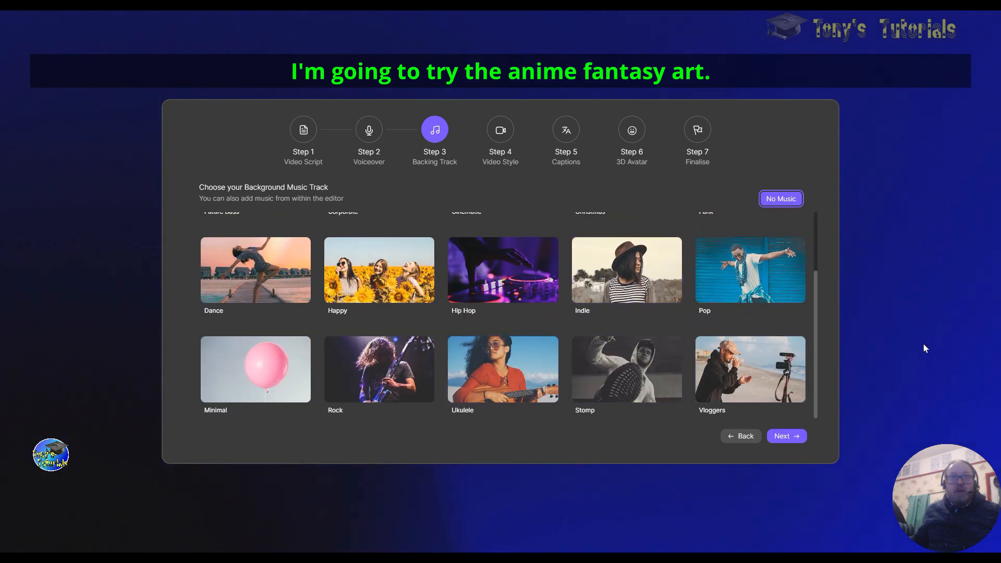
click(502, 375)
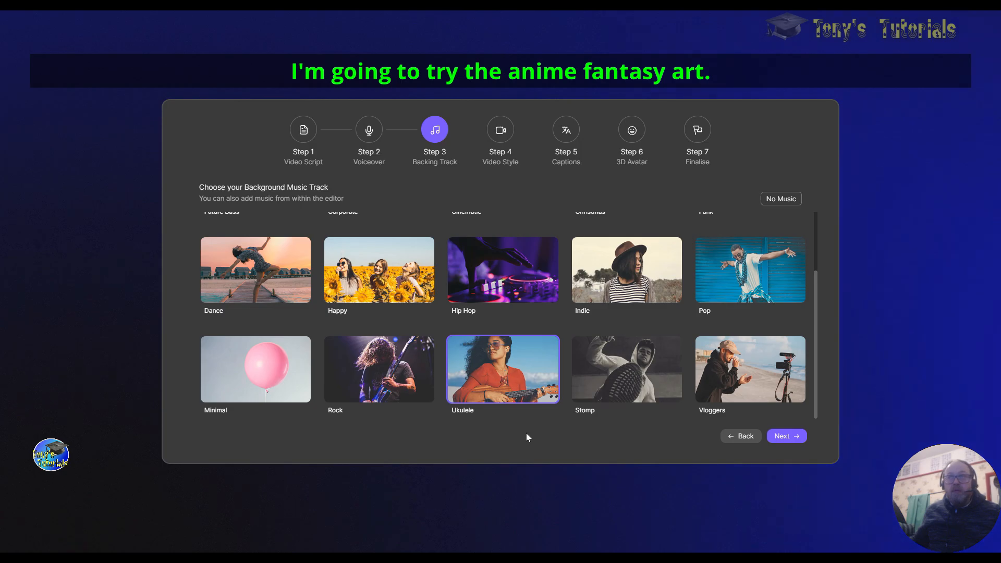
click(791, 436)
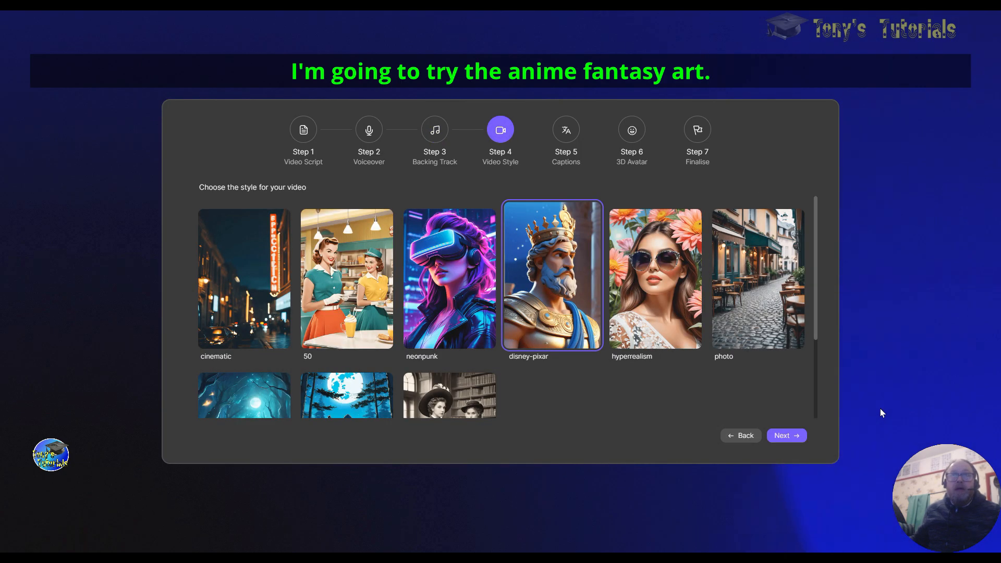
Step: Look through the available video styles and choose fantasy-art for the video
scroll(552, 399, down, 3)
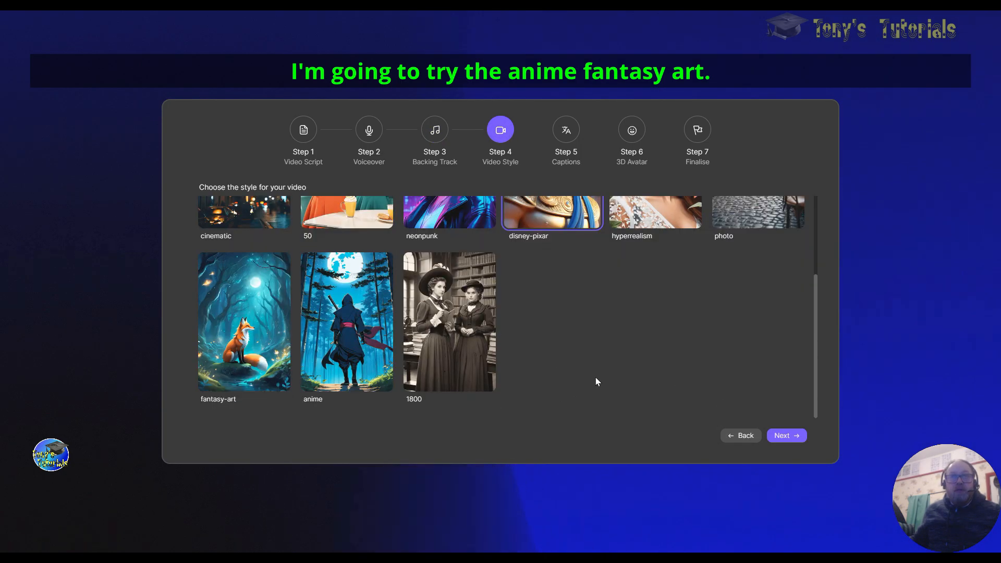
scroll(581, 374, up, 3)
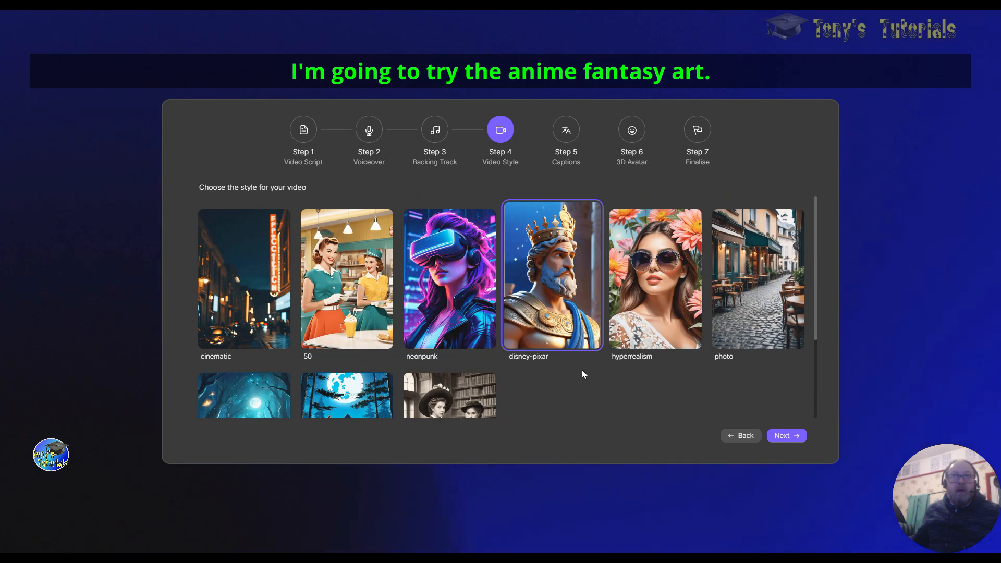
scroll(586, 373, down, 3)
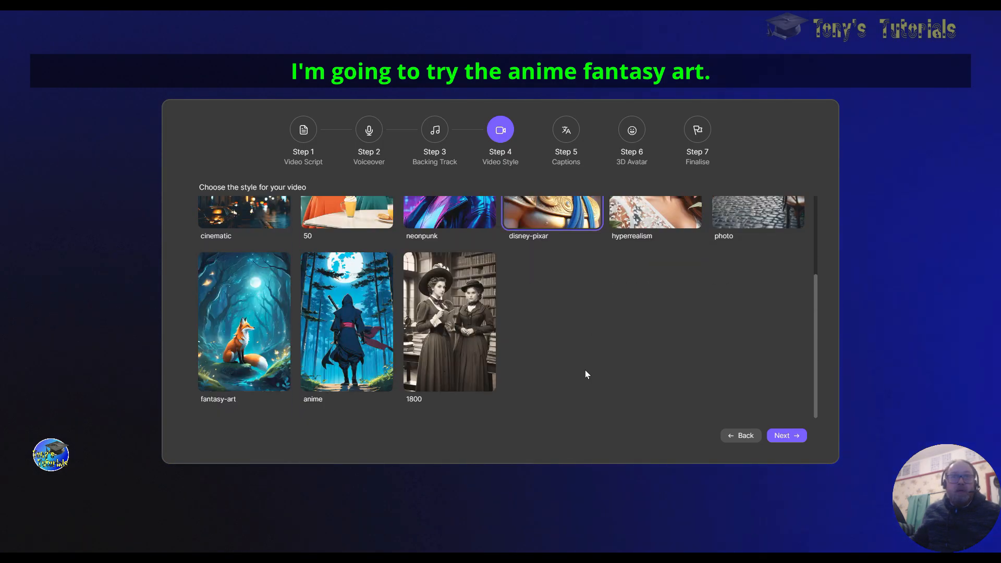
click(204, 312)
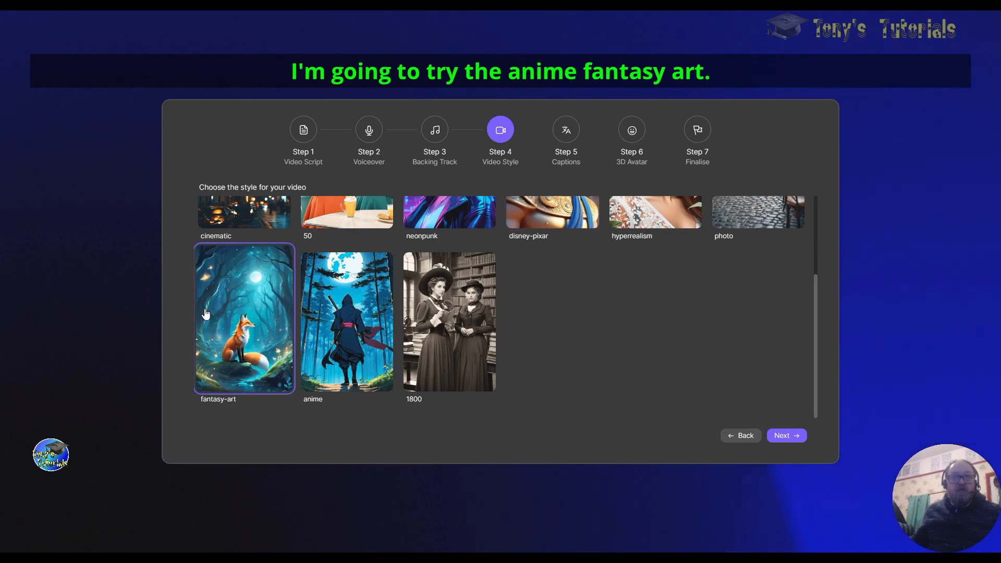
click(784, 437)
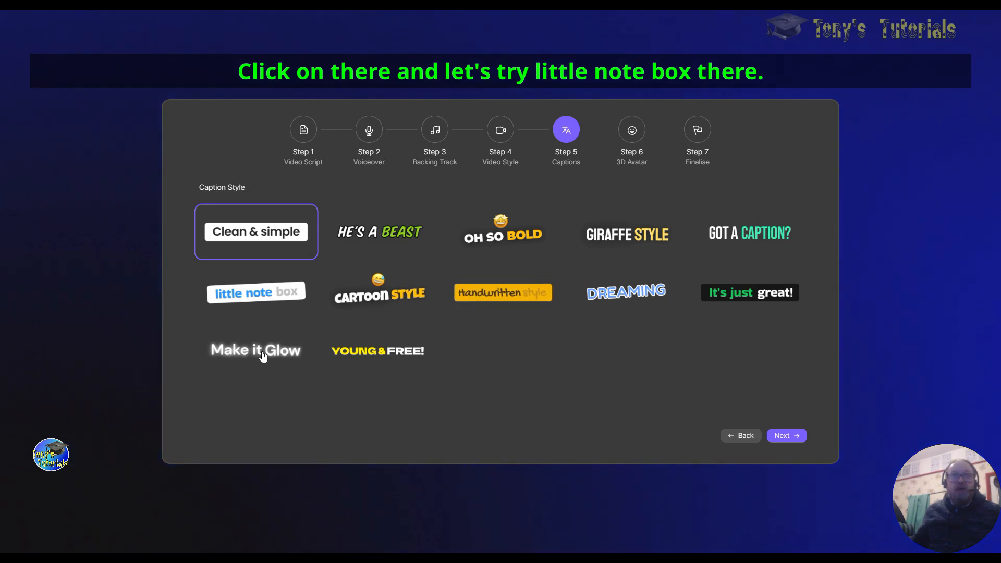
Step: Choose the "little note box" caption style and the 3D avatar with swept-up black hair and a beard without glasses
click(251, 295)
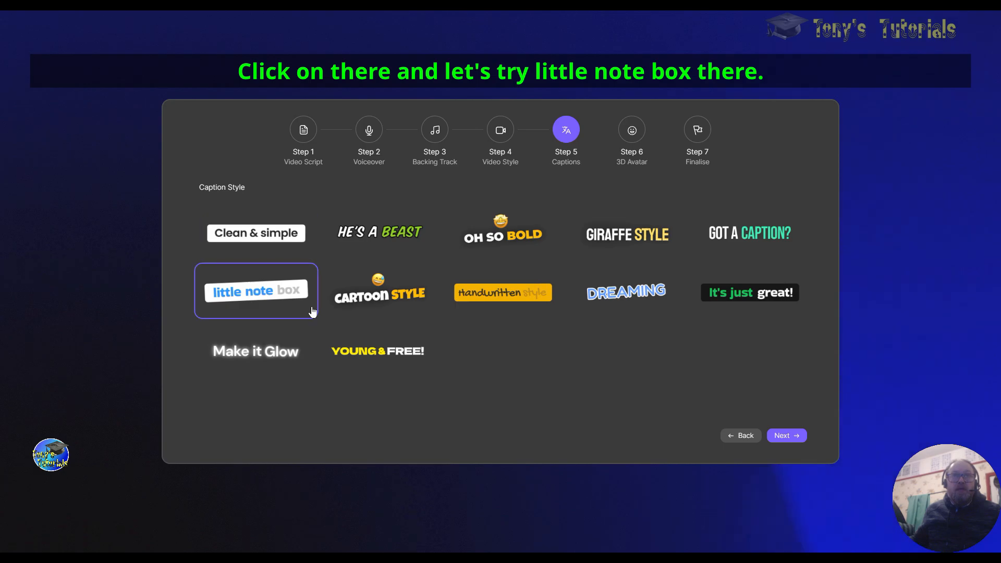
click(790, 436)
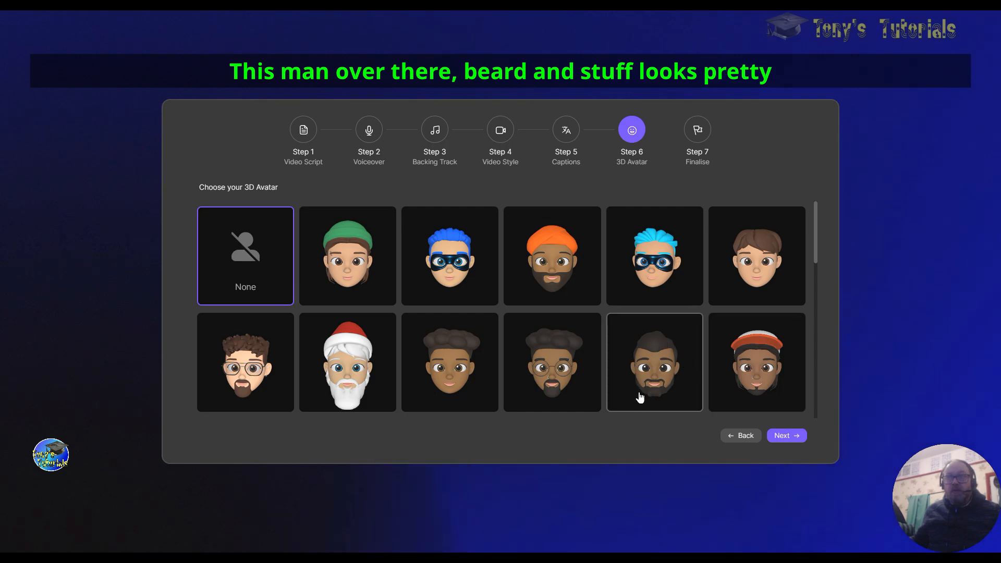
click(646, 395)
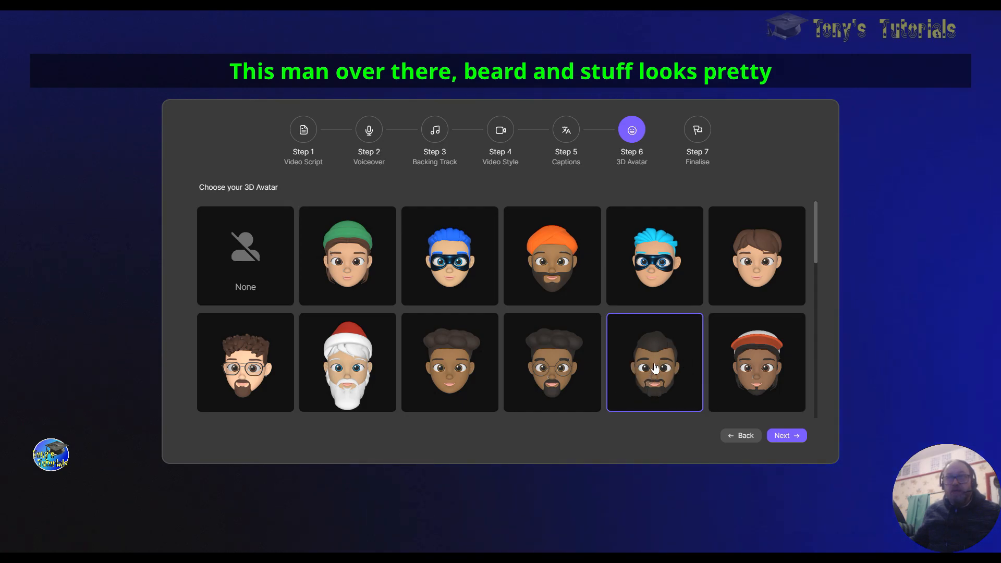
click(783, 436)
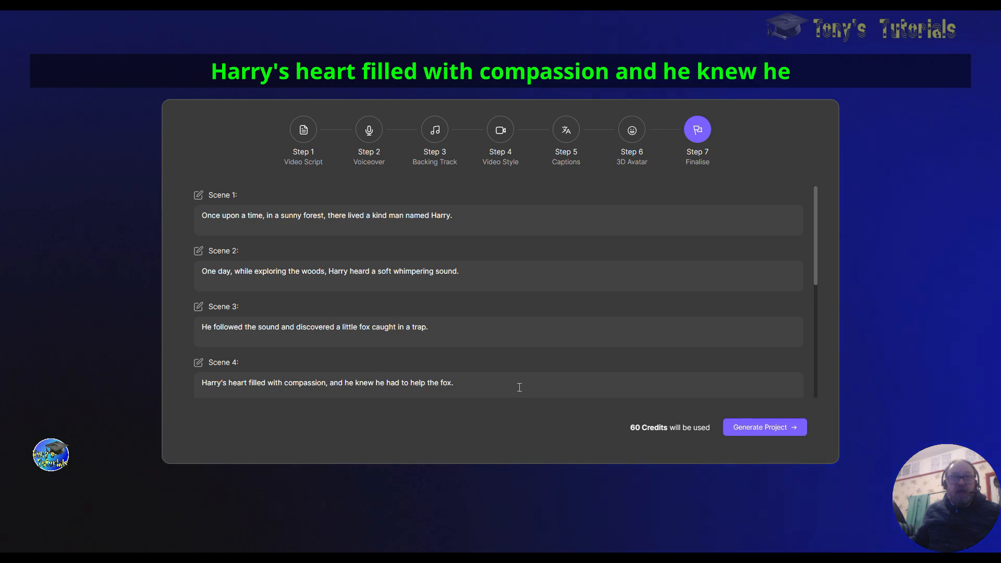
Step: Read through the eight scene texts of the script and generate the project
drag(818, 258, 811, 285)
scroll(809, 304, down, 2)
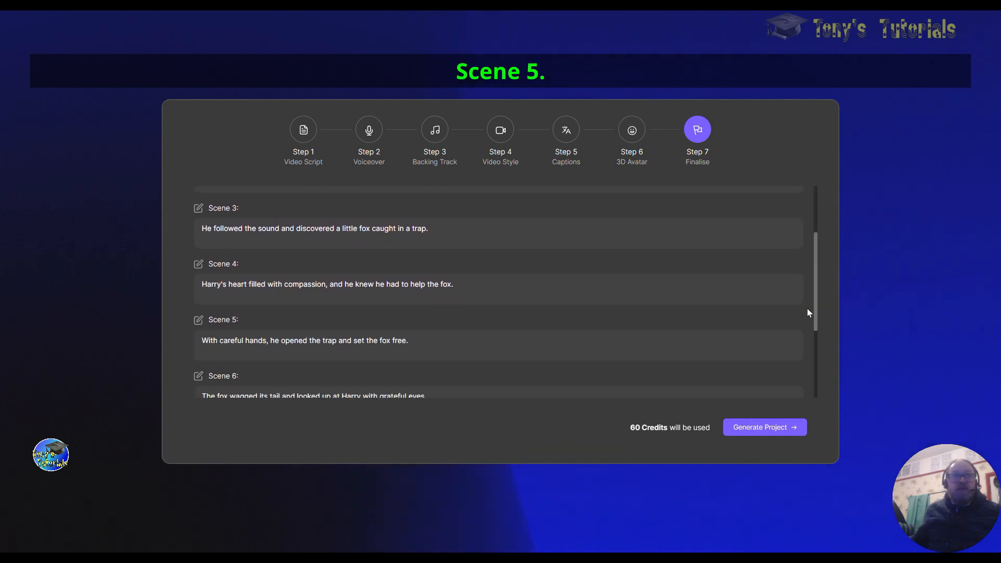
drag(808, 324, 816, 366)
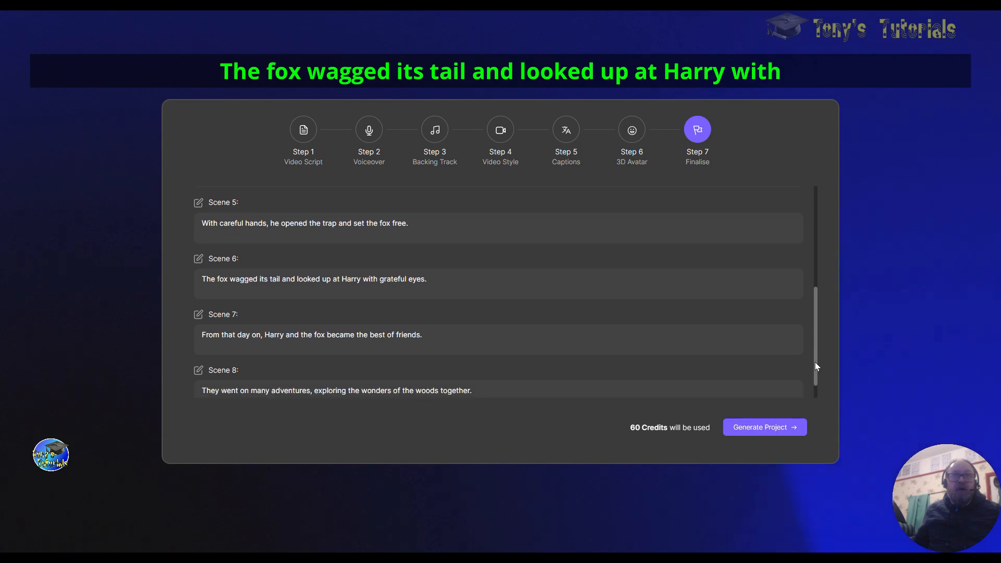
drag(815, 366, 817, 380)
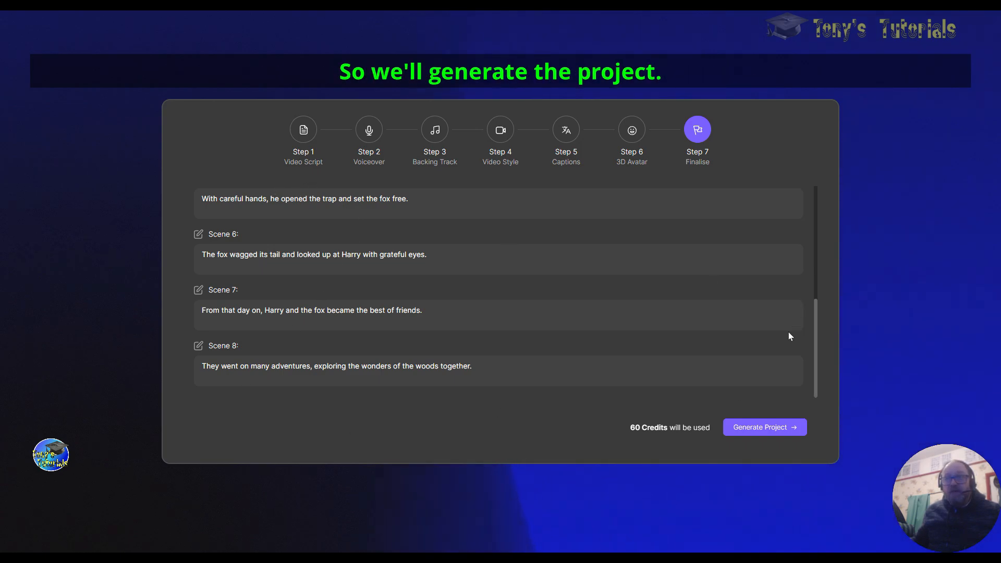
click(780, 427)
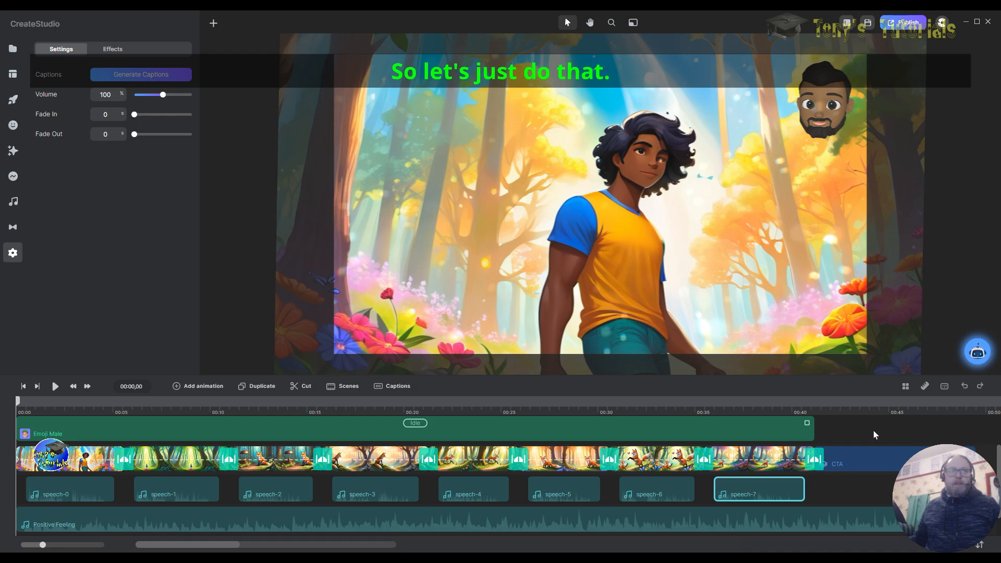
Step: Play the generated video through and go back to the start of the scene with the two foxes
click(55, 386)
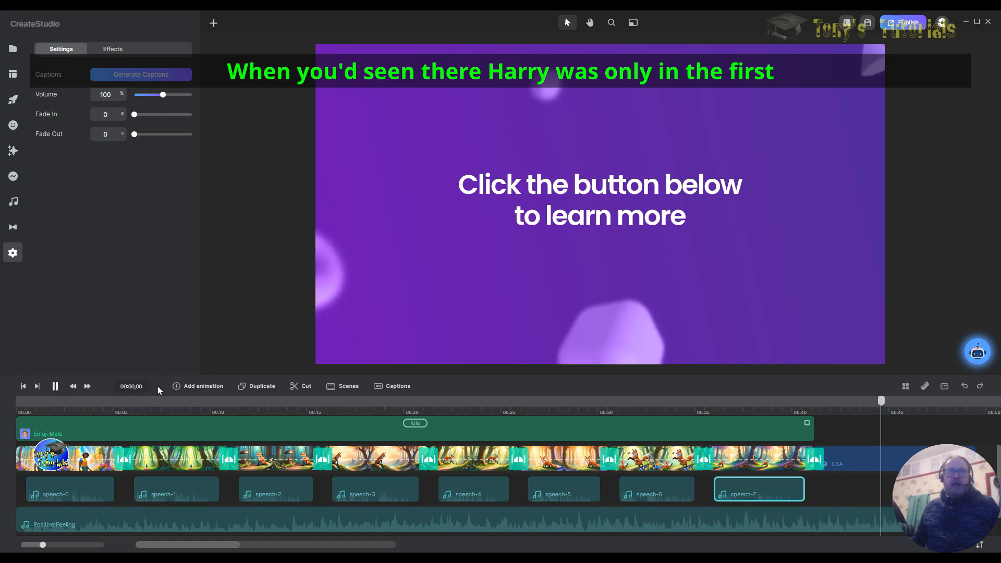
click(59, 402)
drag(60, 405, 656, 390)
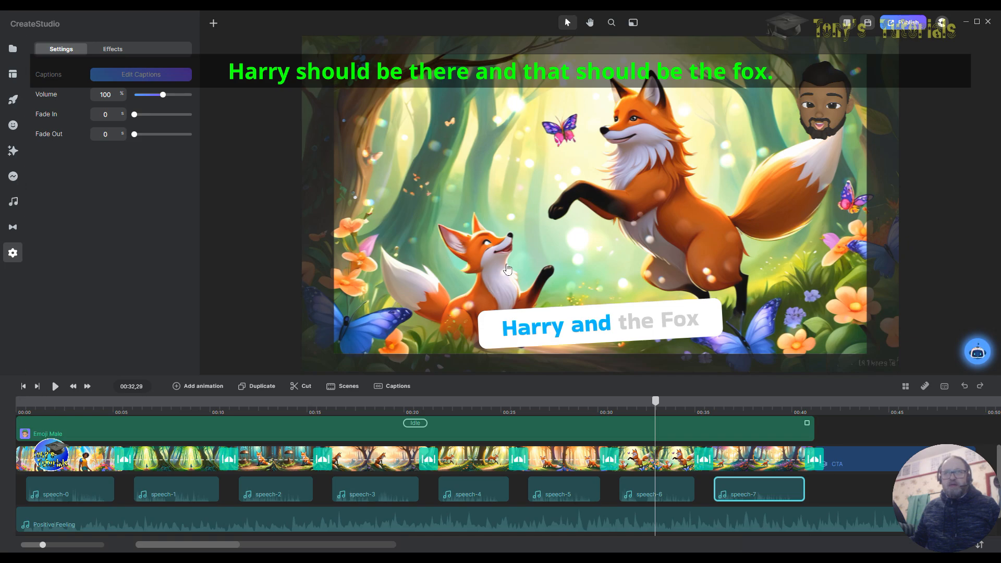
drag(656, 401, 631, 401)
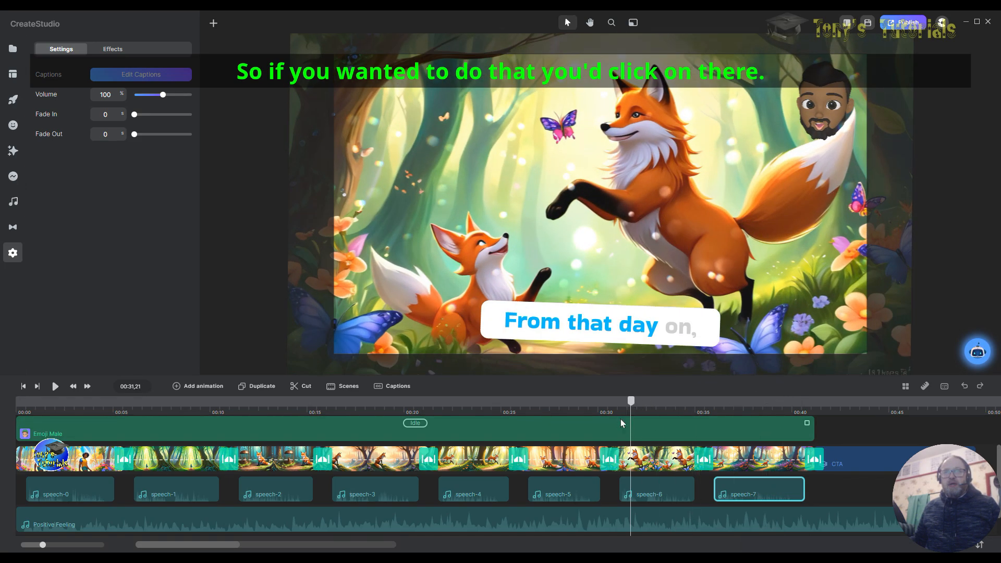
Step: Select the two-fox image on the timeline and browse the project media for a possible replacement image
click(652, 449)
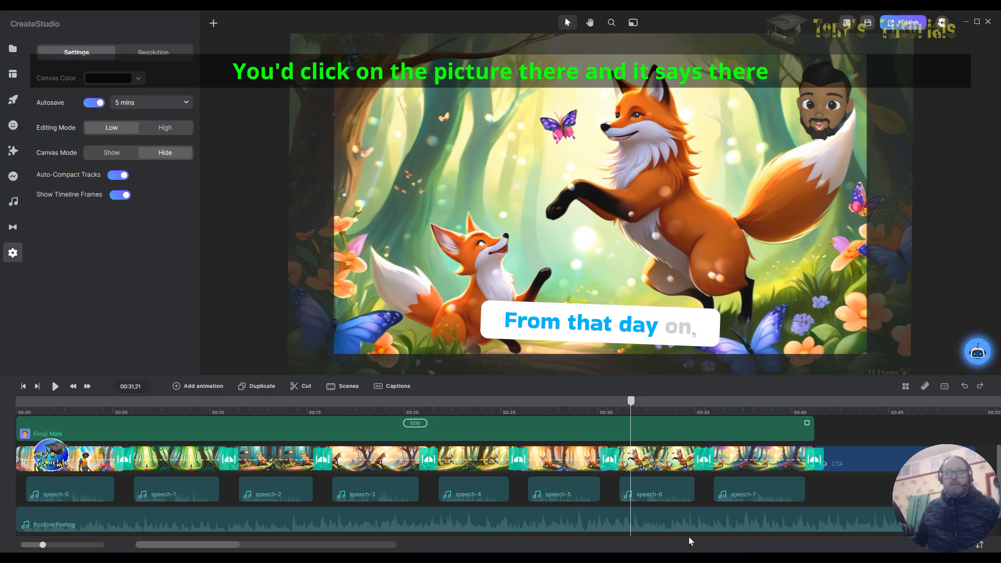
click(656, 451)
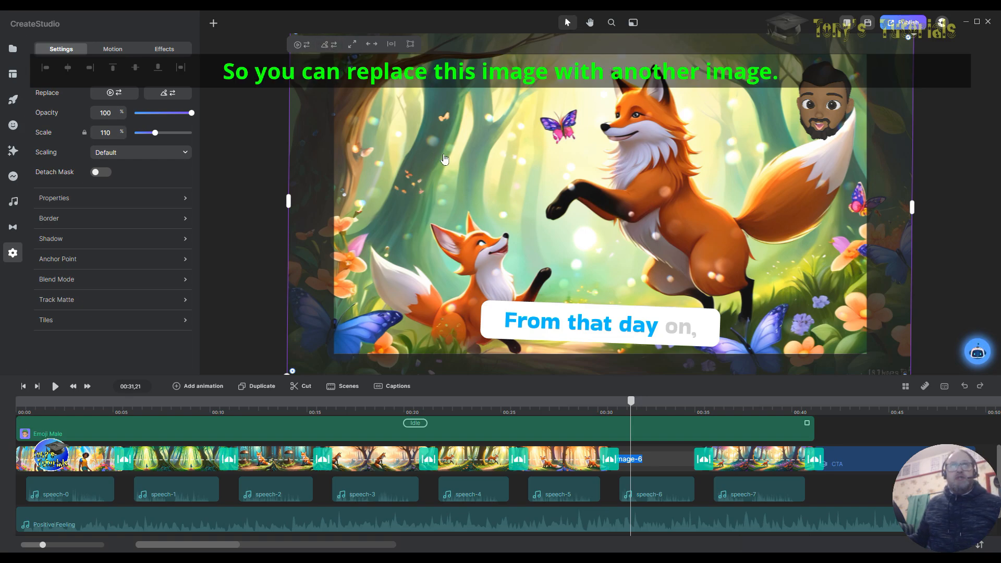
click(335, 48)
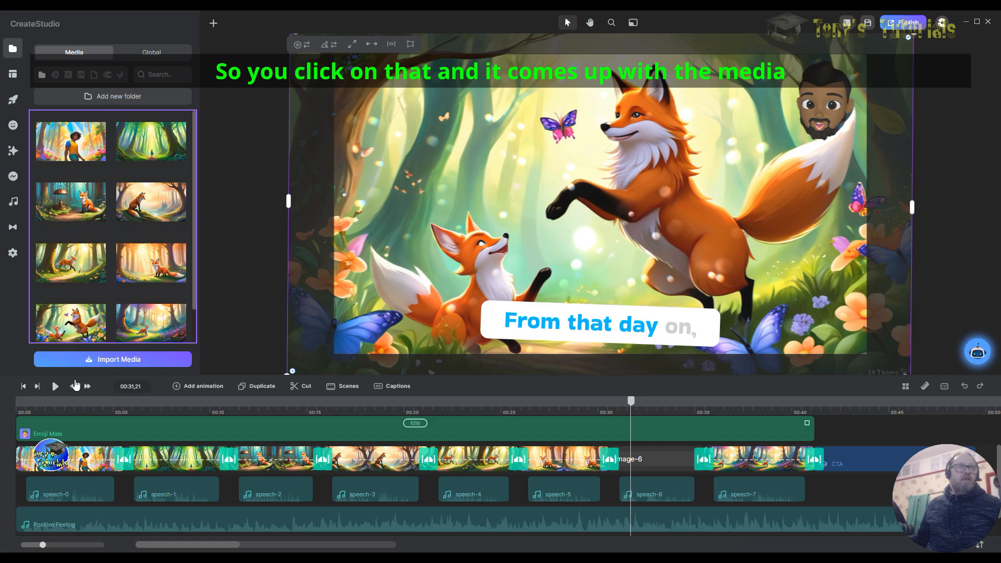
scroll(104, 292, down, 2)
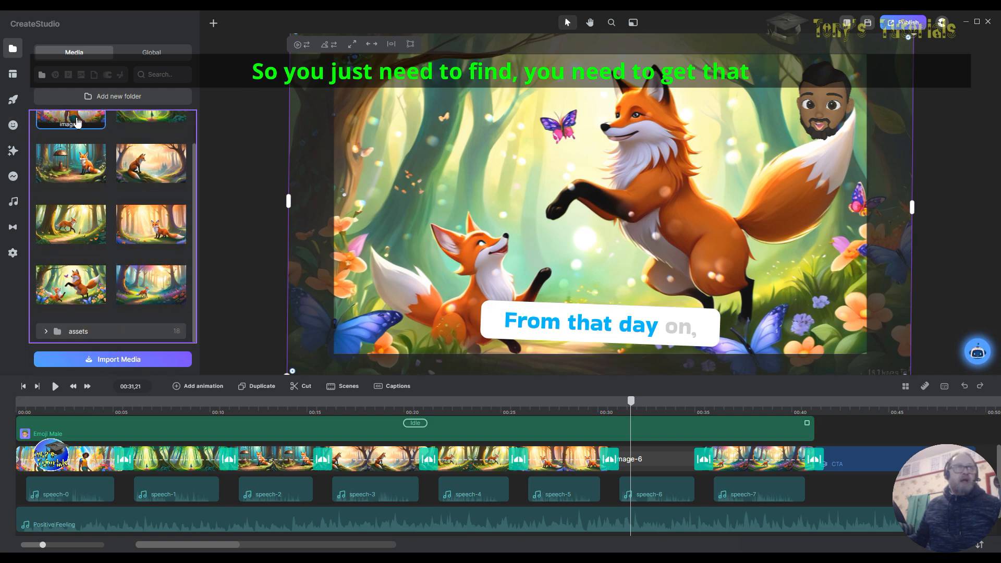
scroll(81, 157, up, 1)
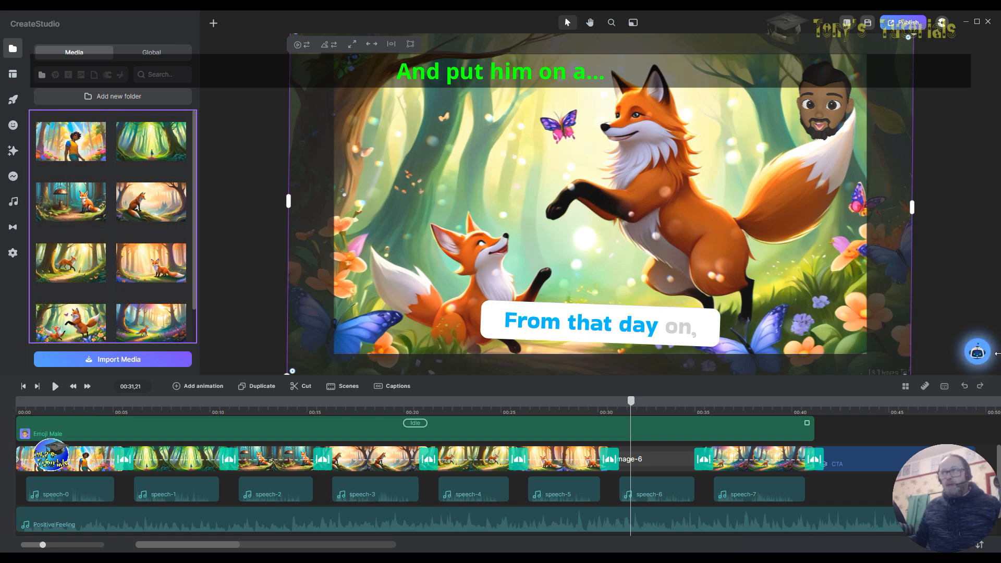
Step: Try Object Removal from the A.I. Tool Kit on the two-fox scene and close the kit
mouse_move(987, 353)
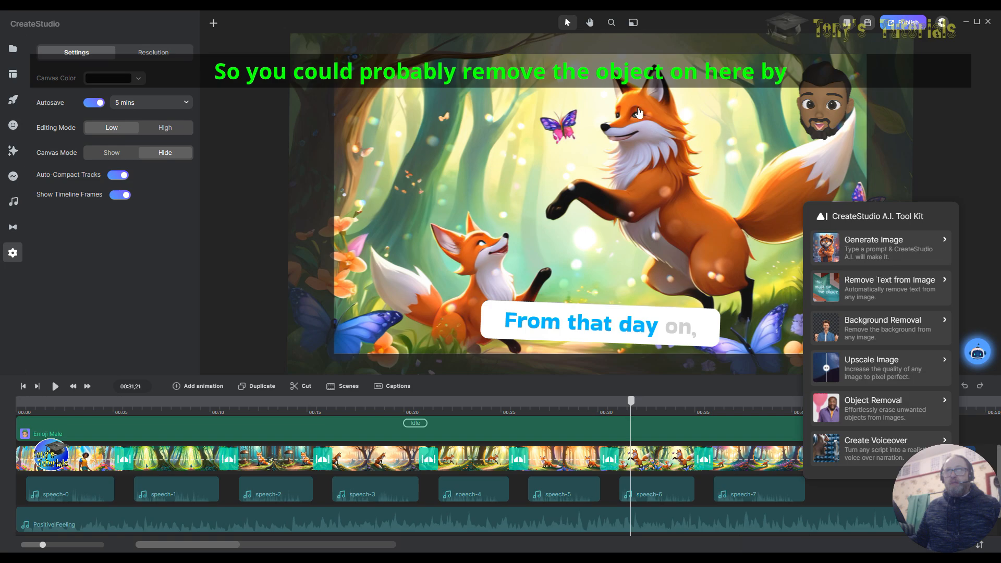
click(916, 413)
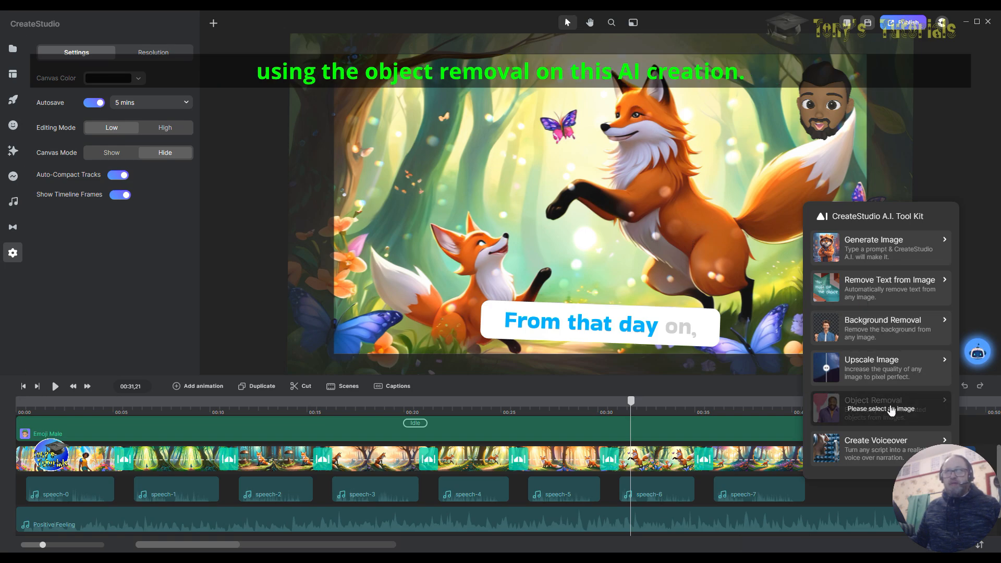
click(983, 363)
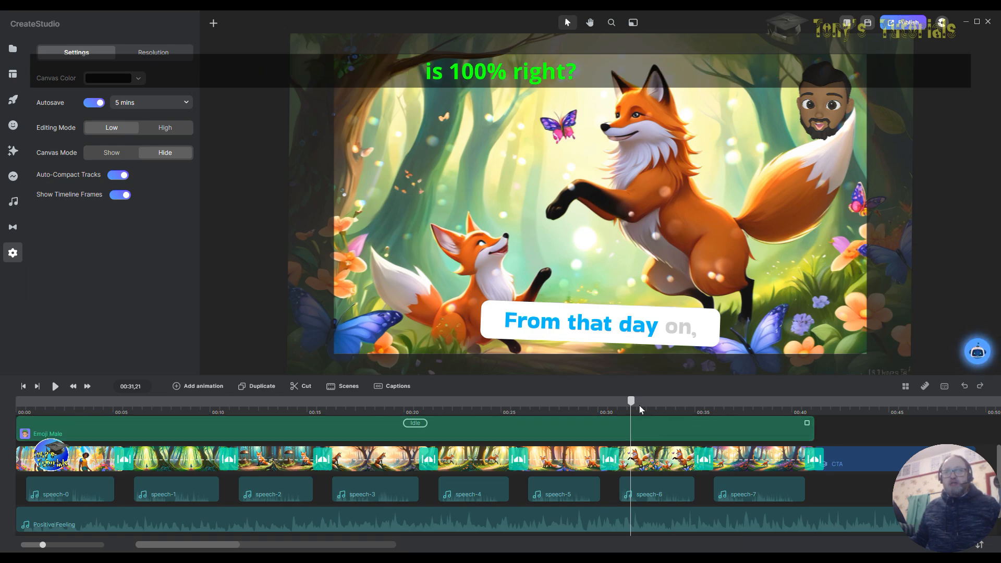
Step: Scrub through the timeline to check the scene transitions and the closing CTA, and look over all the tracks
drag(632, 406, 645, 436)
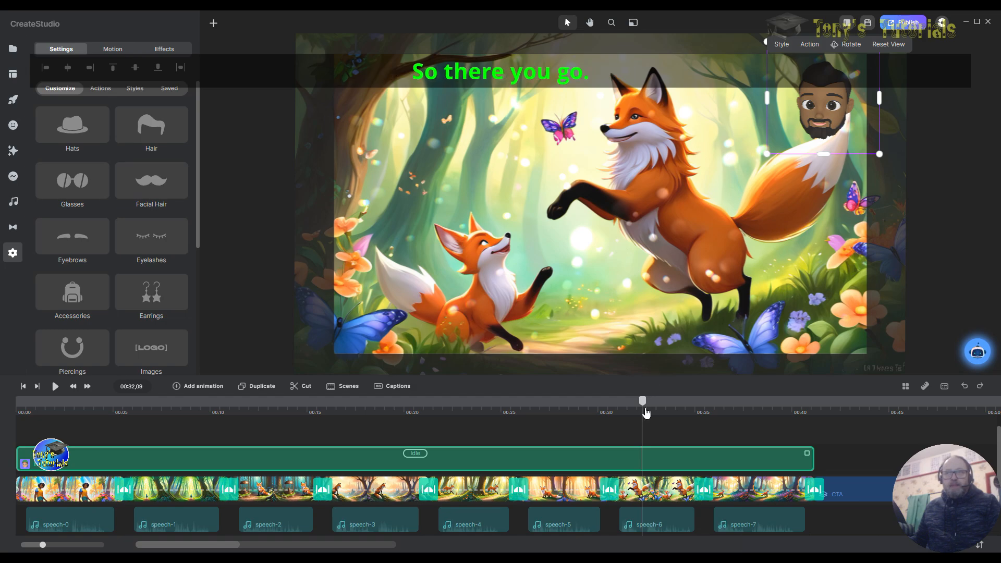
drag(516, 415, 104, 420)
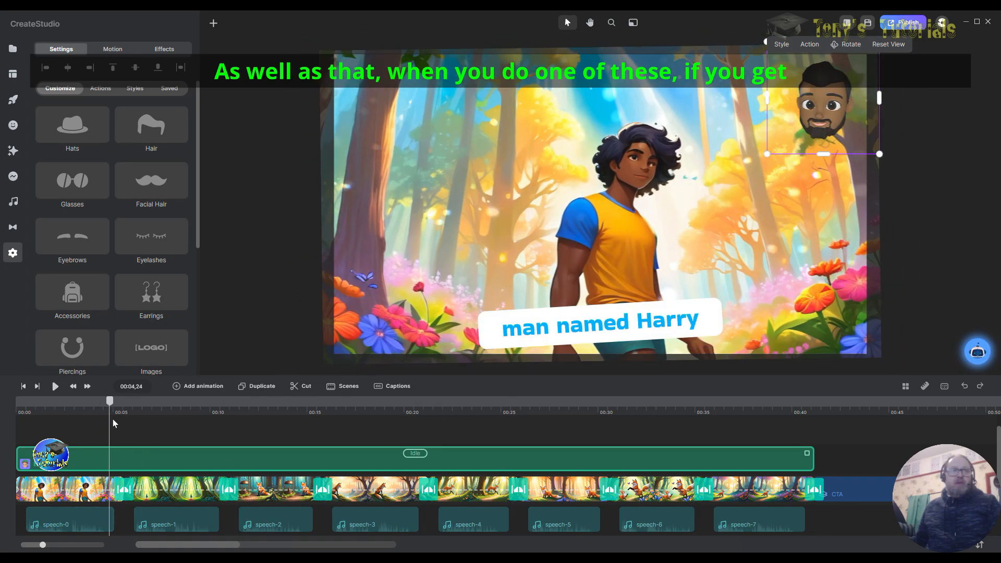
drag(114, 405, 124, 405)
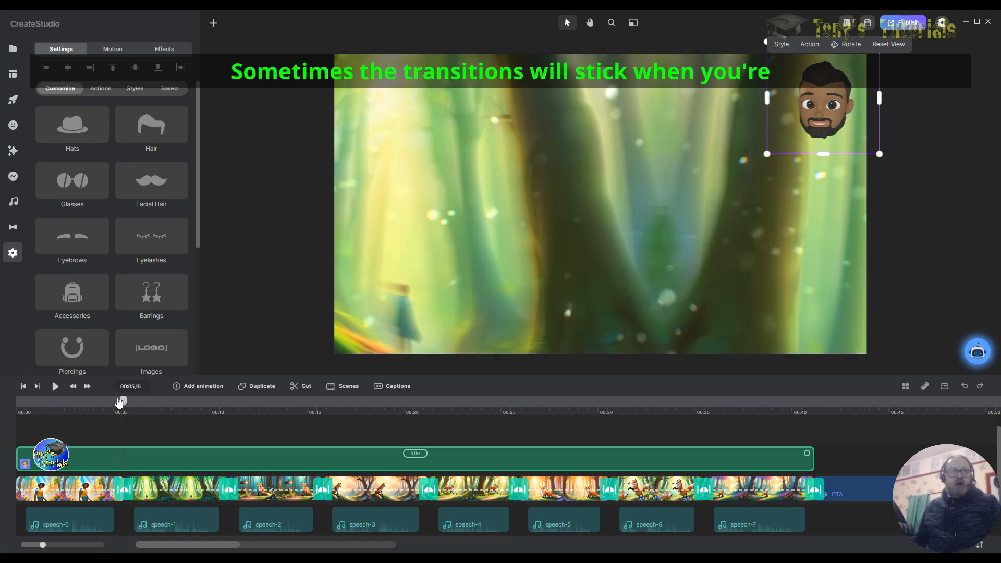
drag(123, 402, 807, 401)
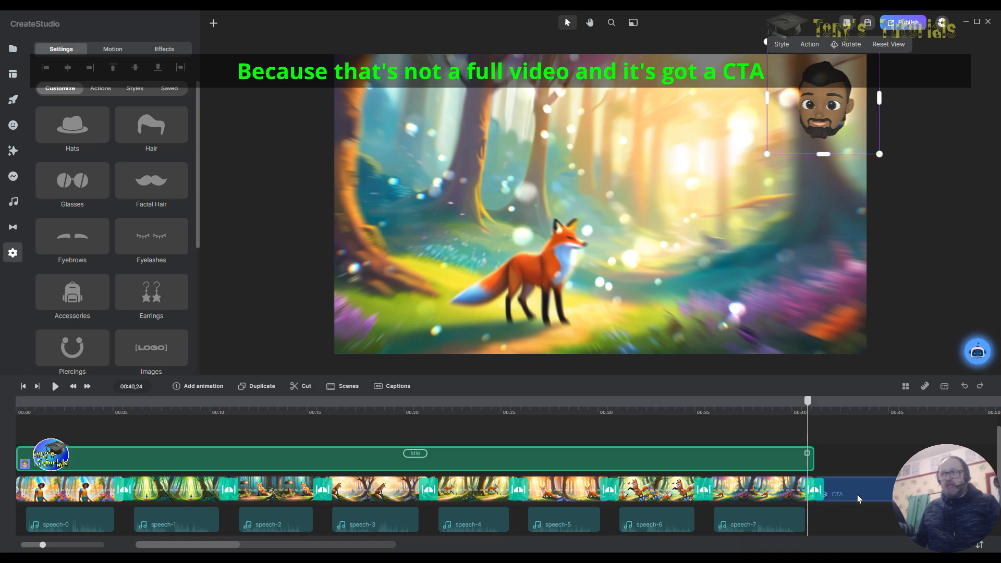
drag(807, 404, 889, 404)
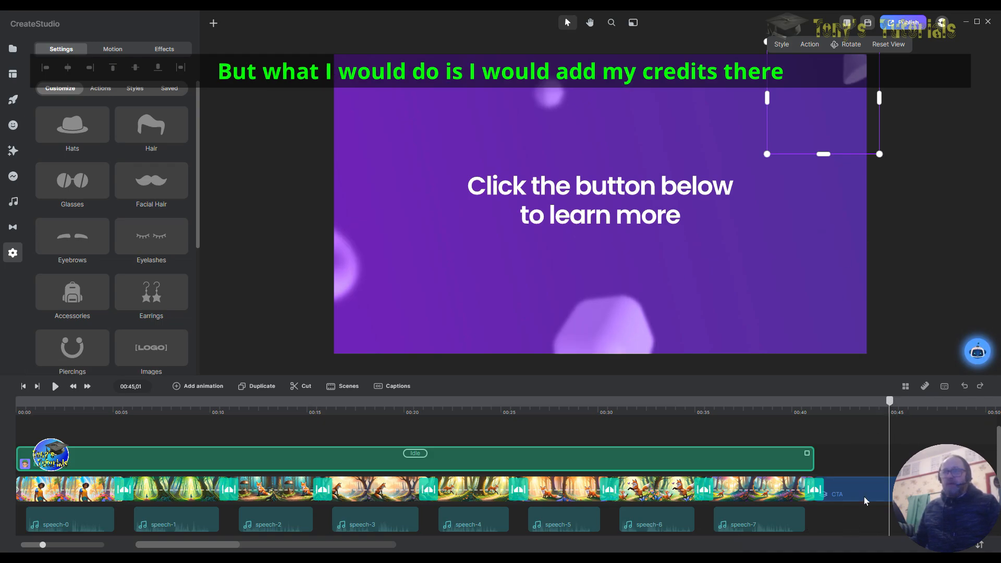
mouse_move(894, 402)
mouse_down()
mouse_move(822, 404)
mouse_move(925, 403)
mouse_move(811, 416)
mouse_up()
drag(881, 422, 892, 419)
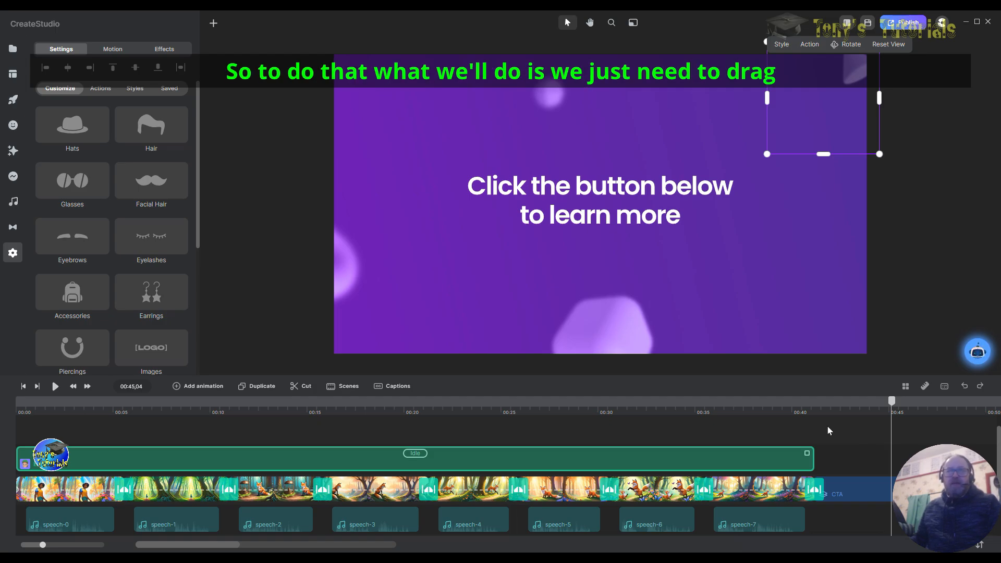
scroll(828, 427, down, 1)
scroll(828, 425, up, 2)
scroll(829, 424, down, 2)
scroll(830, 423, up, 2)
scroll(830, 423, down, 2)
scroll(831, 422, up, 2)
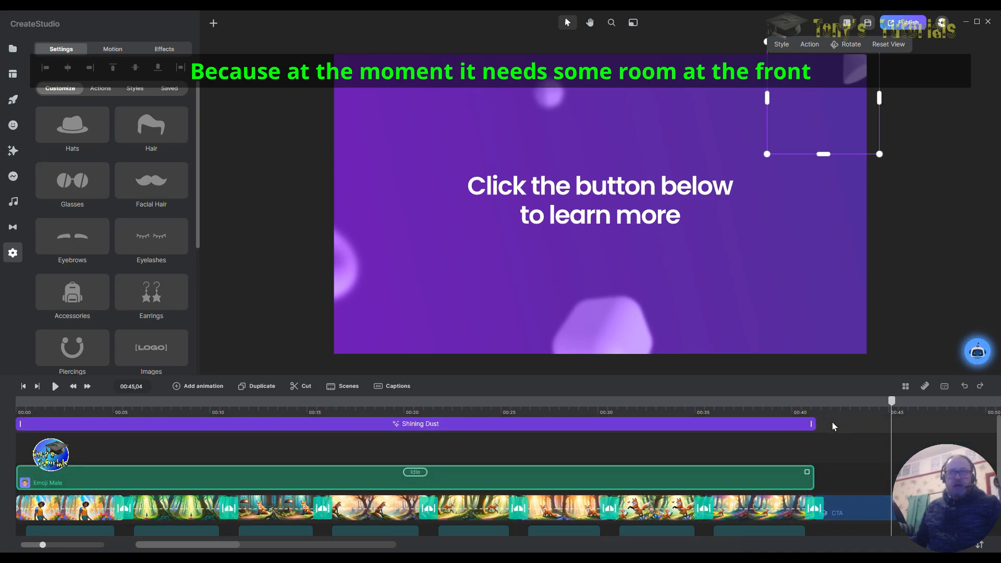
scroll(783, 442, down, 2)
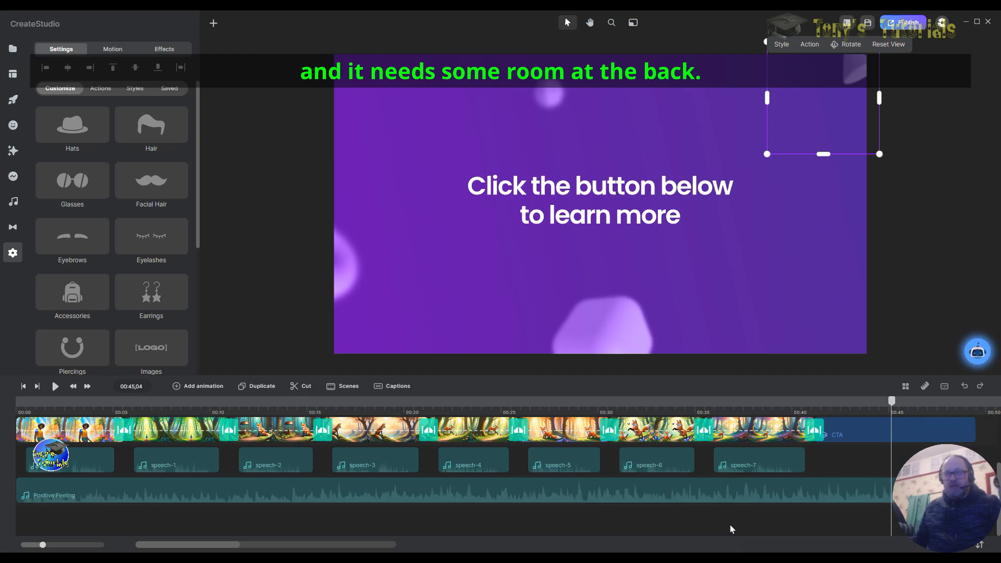
Step: Select all timeline clips and shift them, along with the Shining Dust effect, about 9.5 seconds later to leave room at the start
drag(37, 527, 999, 415)
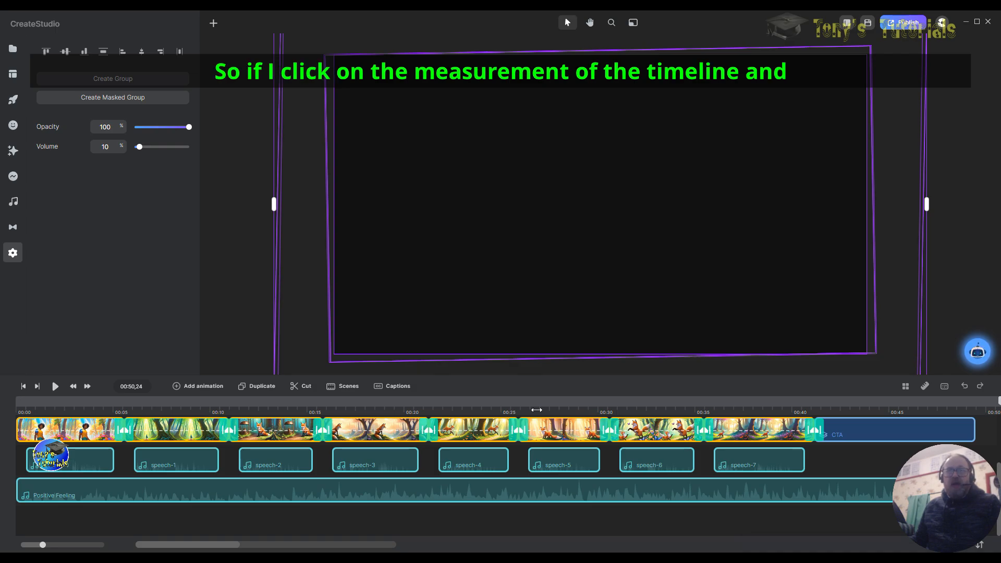
drag(536, 410, 483, 410)
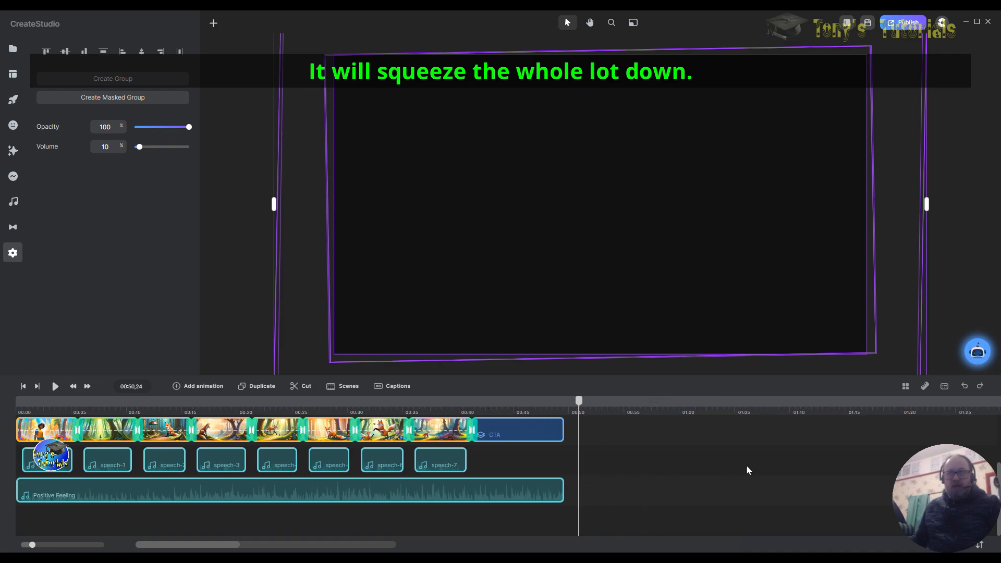
scroll(804, 477, up, 3)
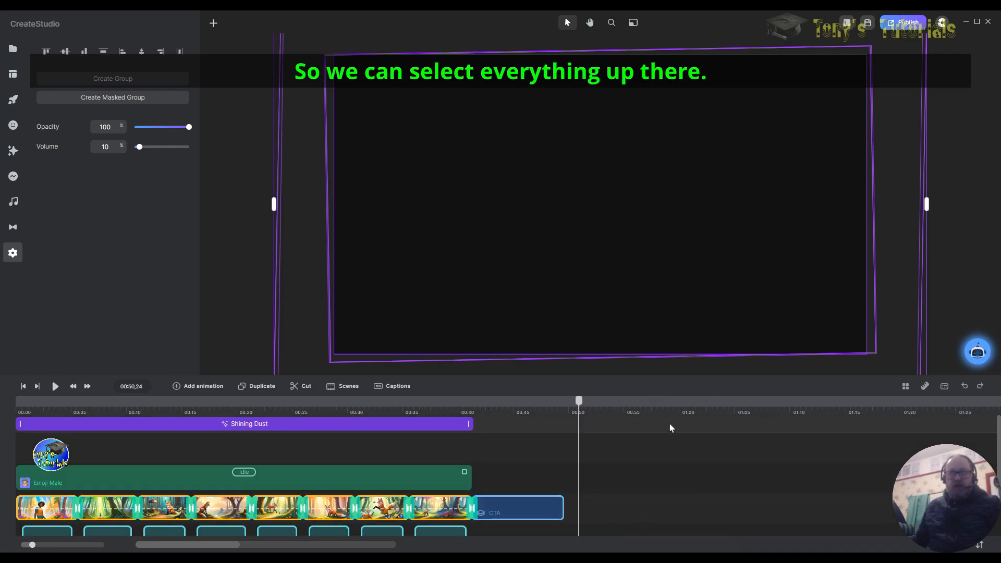
key(ctrl+a)
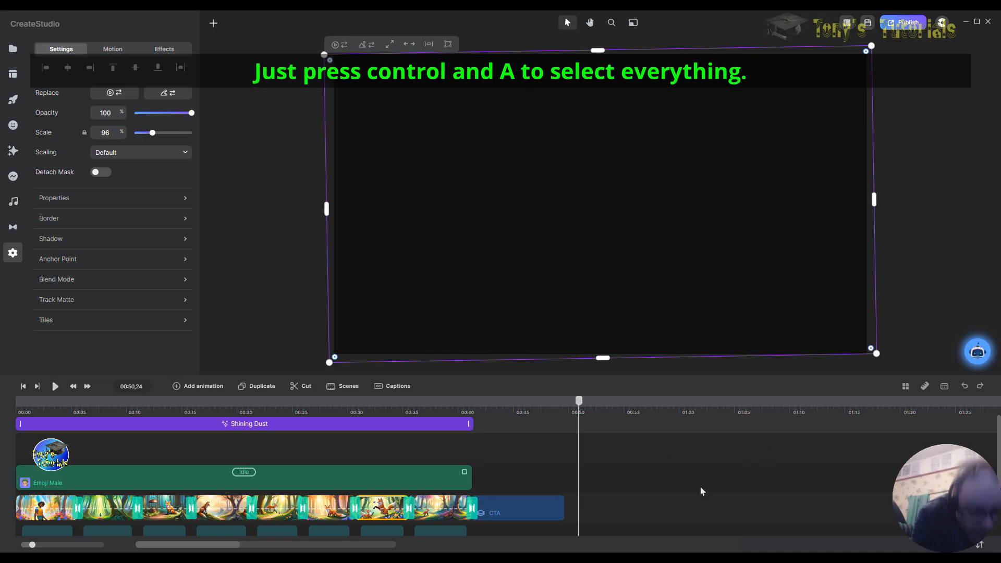
key(ctrl+a)
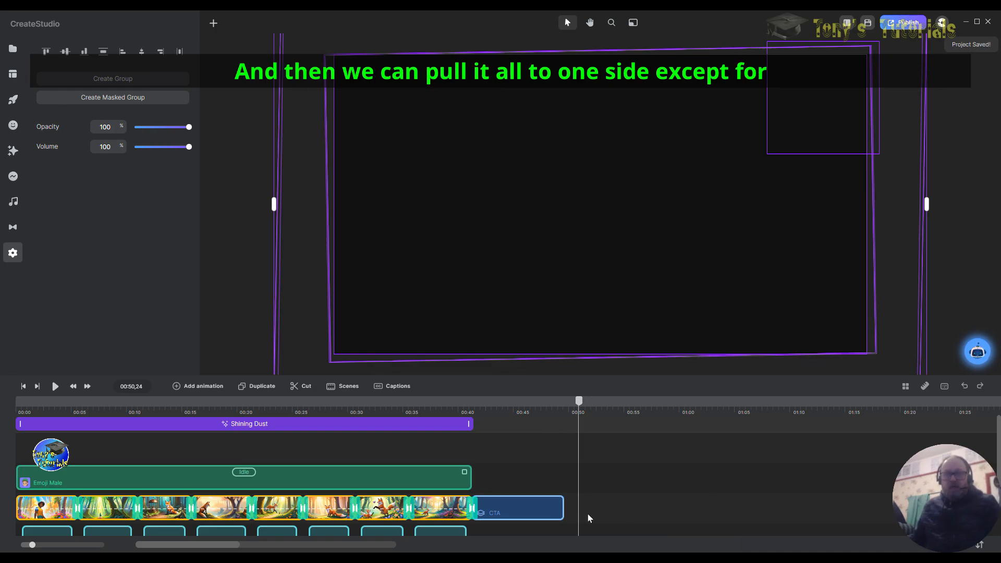
drag(338, 486, 441, 486)
drag(433, 425, 537, 435)
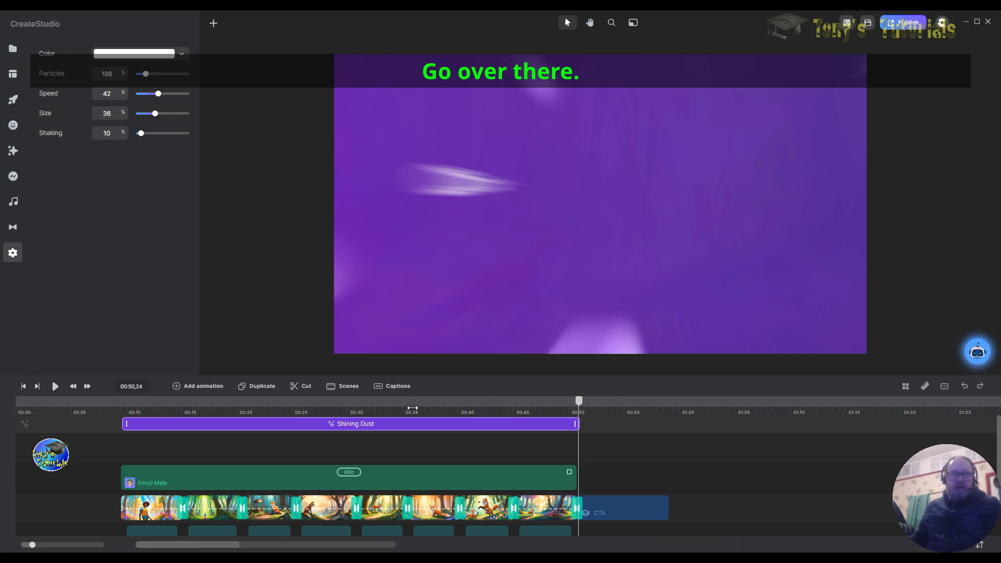
Step: Start importing media and browse to the Tonys Animations folder inside Youtube Channels Assets on the G: drive
scroll(438, 403, up, 2)
drag(180, 543, 157, 544)
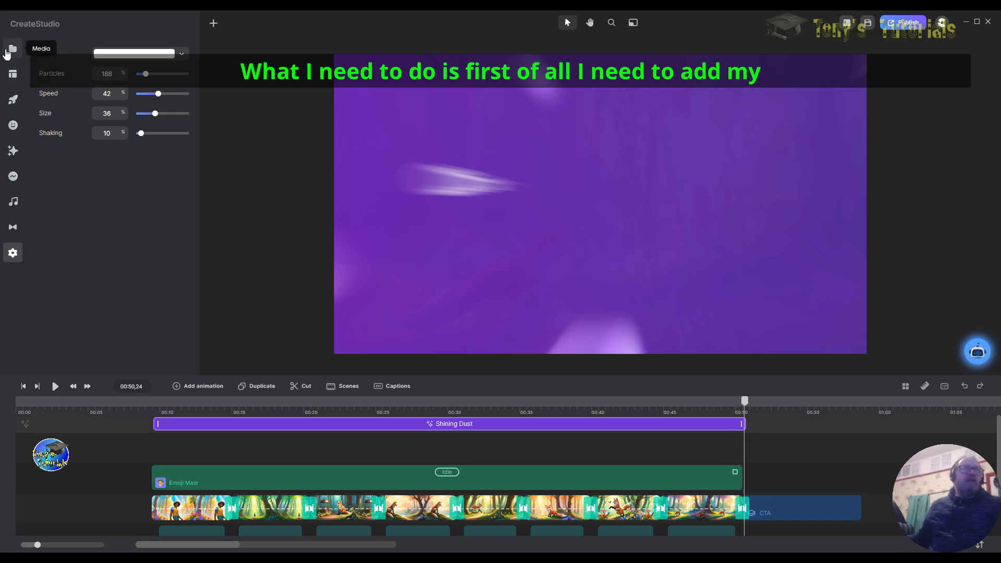
click(11, 50)
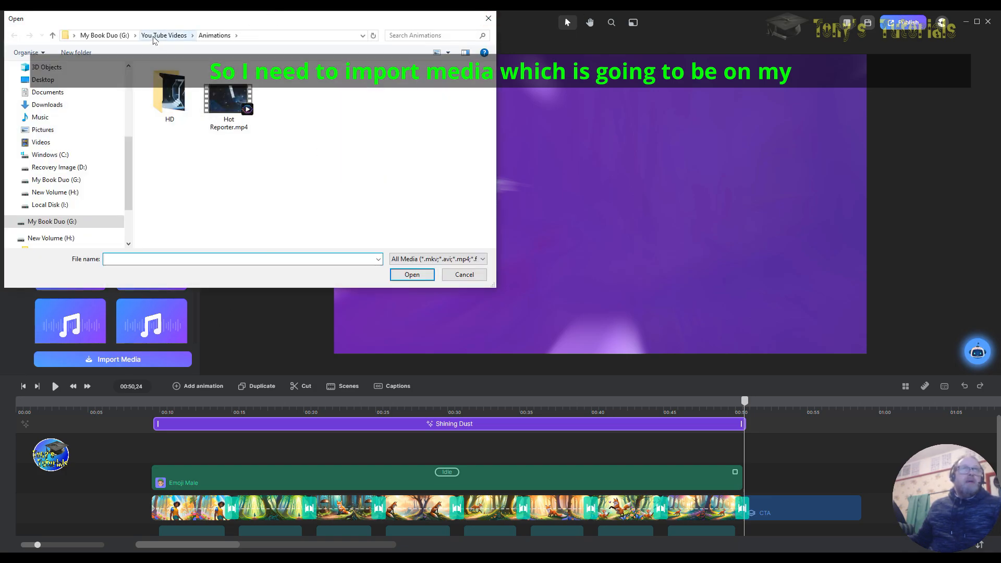
click(106, 36)
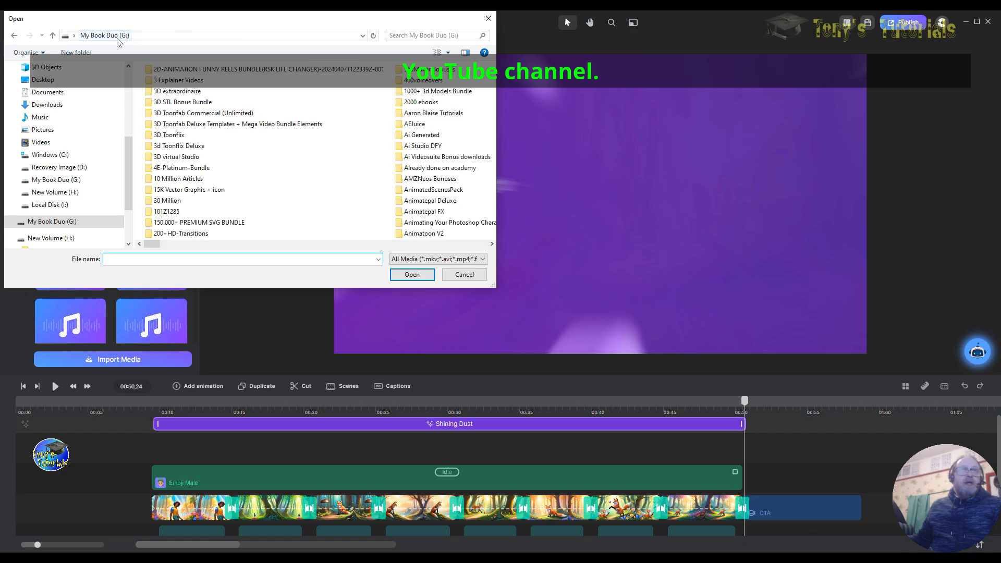
scroll(242, 71, right, 3)
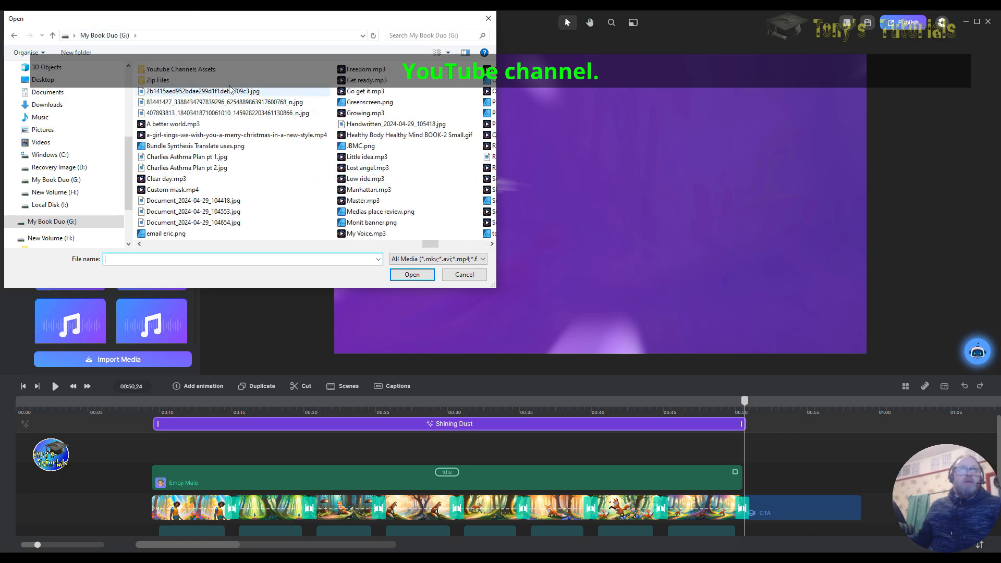
double_click(198, 73)
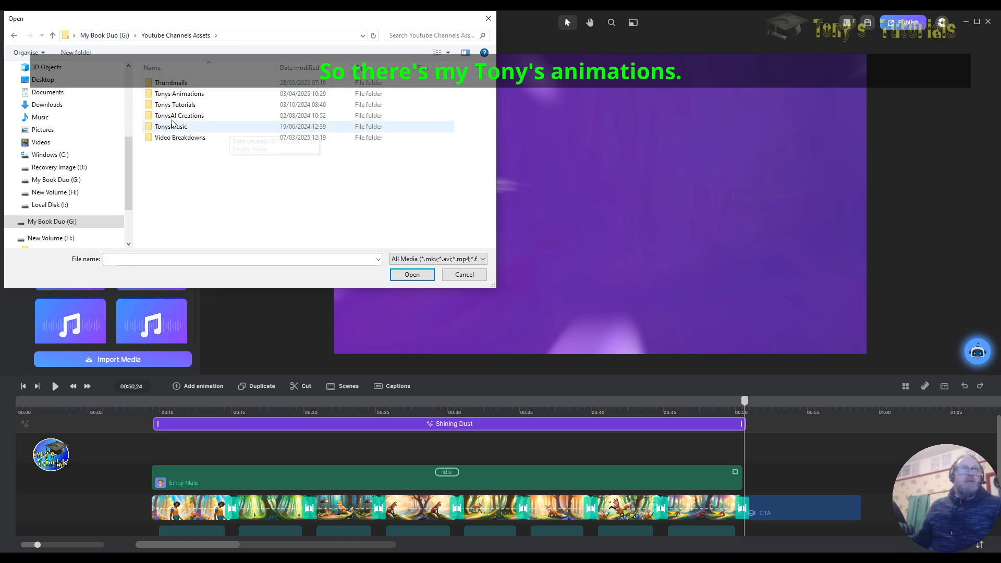
double_click(187, 94)
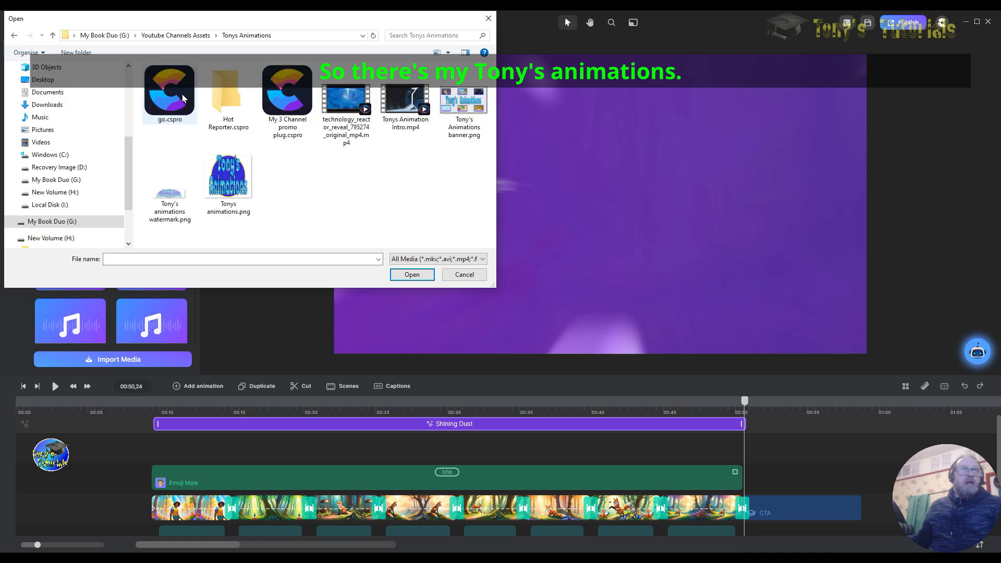
Step: Import the technology reactor reveal video, Tonys Animation Intro.mp4, and the Tony's animations watermark and logo PNGs together
drag(334, 160, 404, 110)
drag(282, 151, 137, 226)
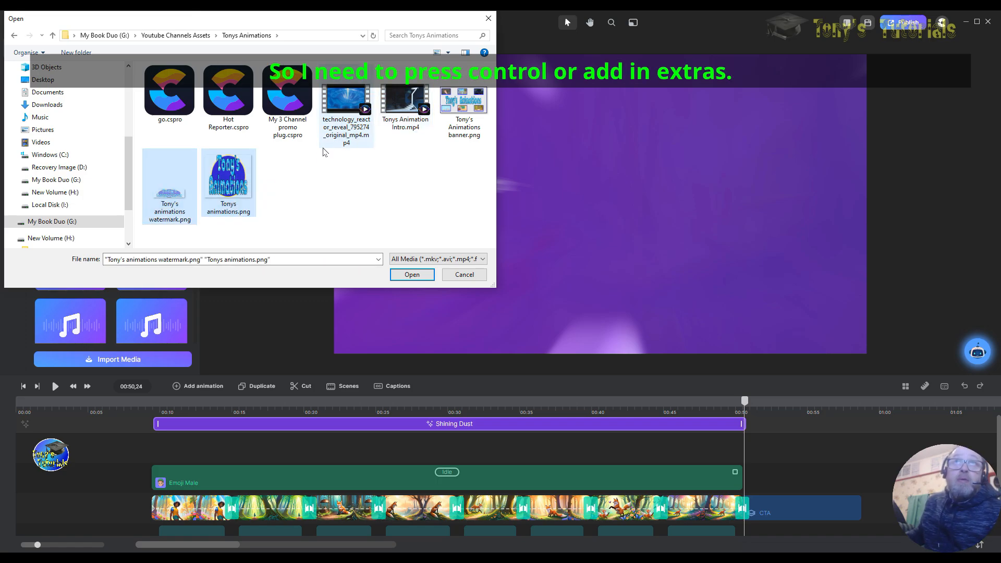
drag(337, 166, 417, 92)
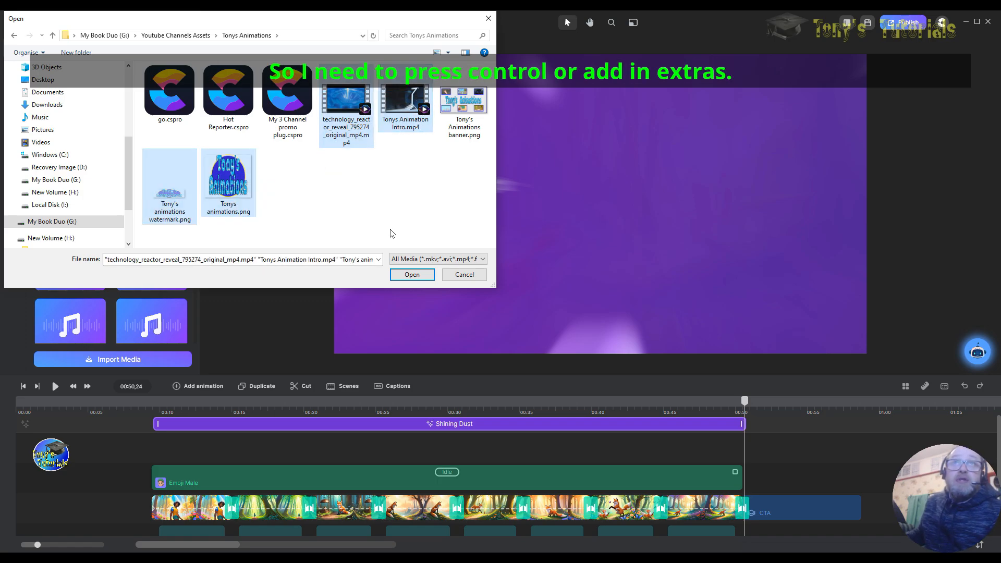
click(412, 275)
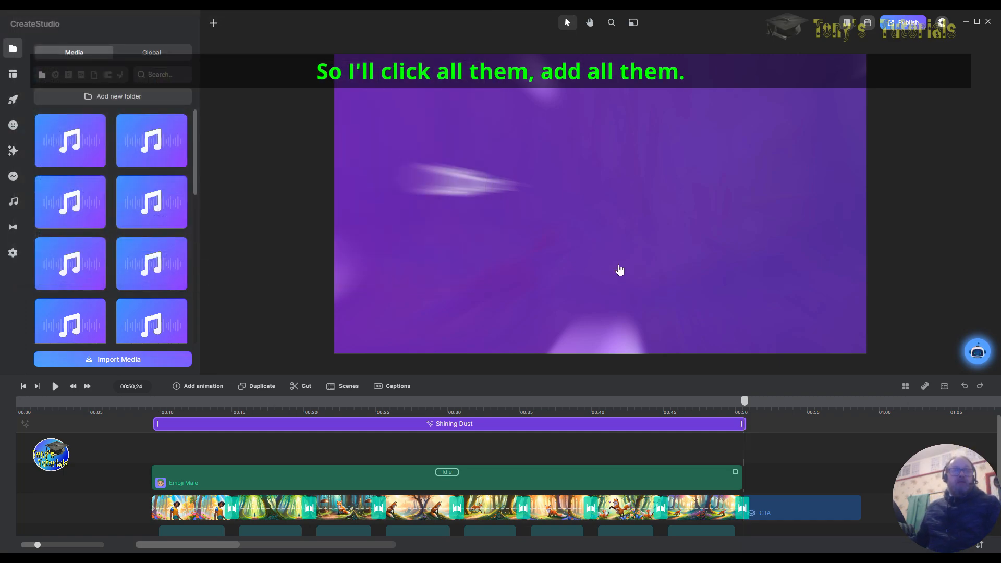
Step: Find the imported intro in the project media, and shift all story clips with the Shining Dust effect about 17 seconds later
drag(195, 174, 211, 348)
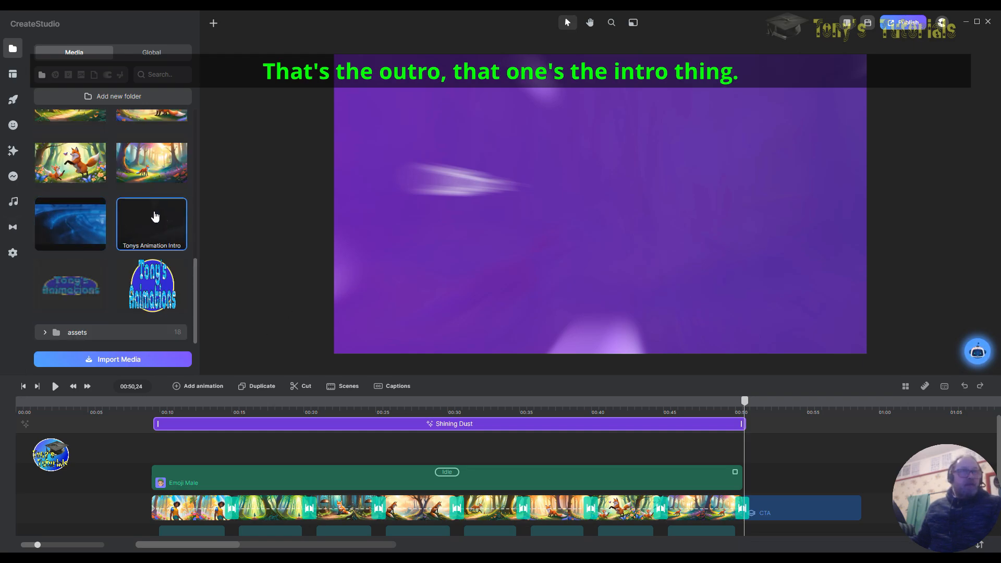
mouse_move(152, 233)
mouse_down()
mouse_move(102, 455)
mouse_move(69, 511)
mouse_move(25, 504)
mouse_move(89, 445)
mouse_move(157, 268)
mouse_move(145, 217)
mouse_up()
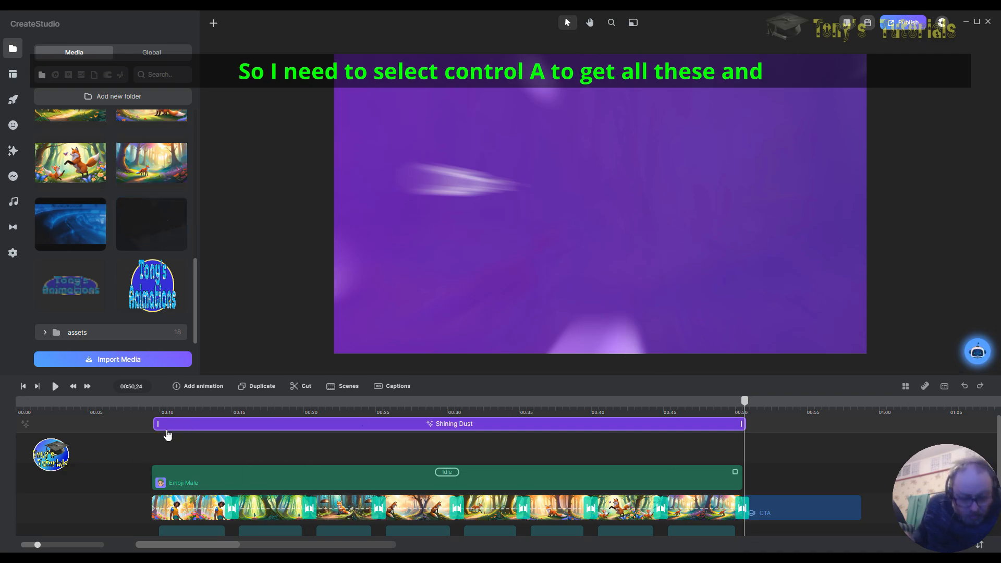
key(ctrl+a)
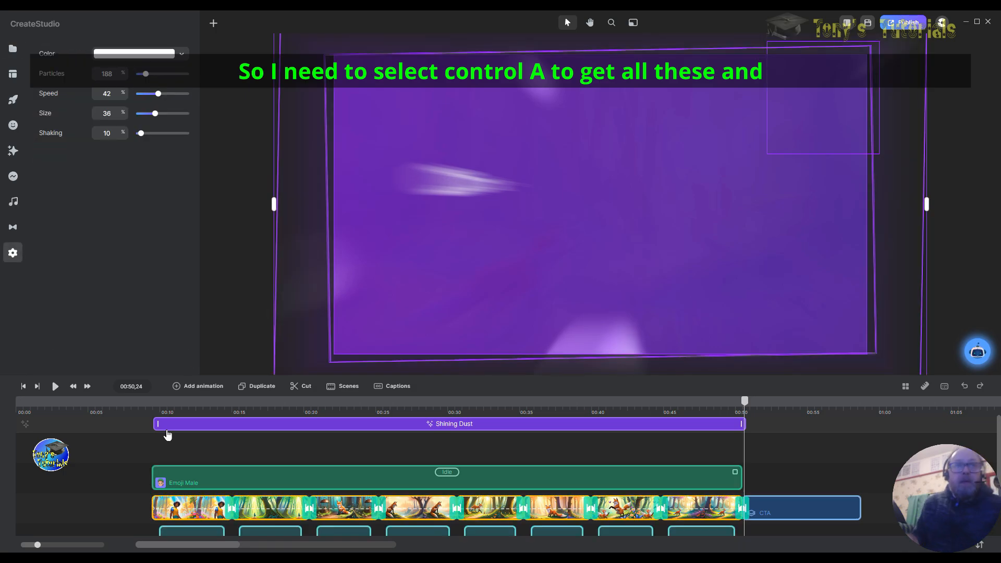
drag(322, 484, 570, 496)
drag(353, 424, 598, 436)
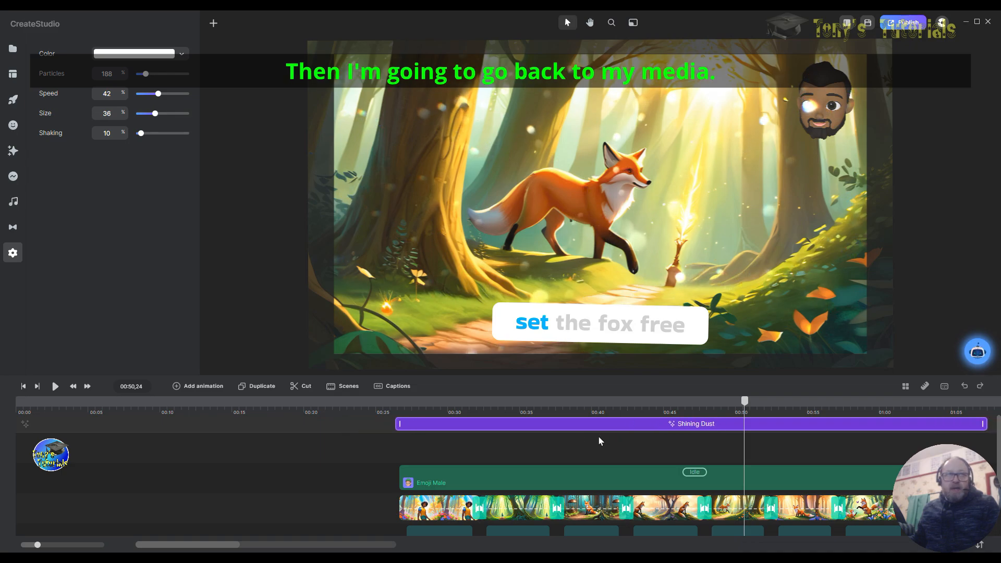
Step: Place the Tonys Animation Intro video at the very start of the main track, before the story clips
click(13, 49)
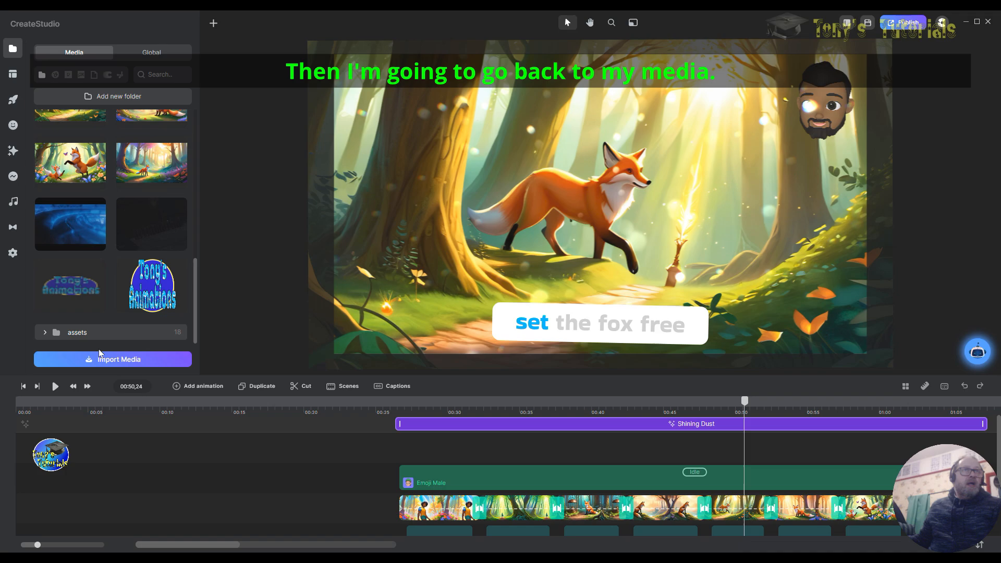
drag(145, 233, 73, 501)
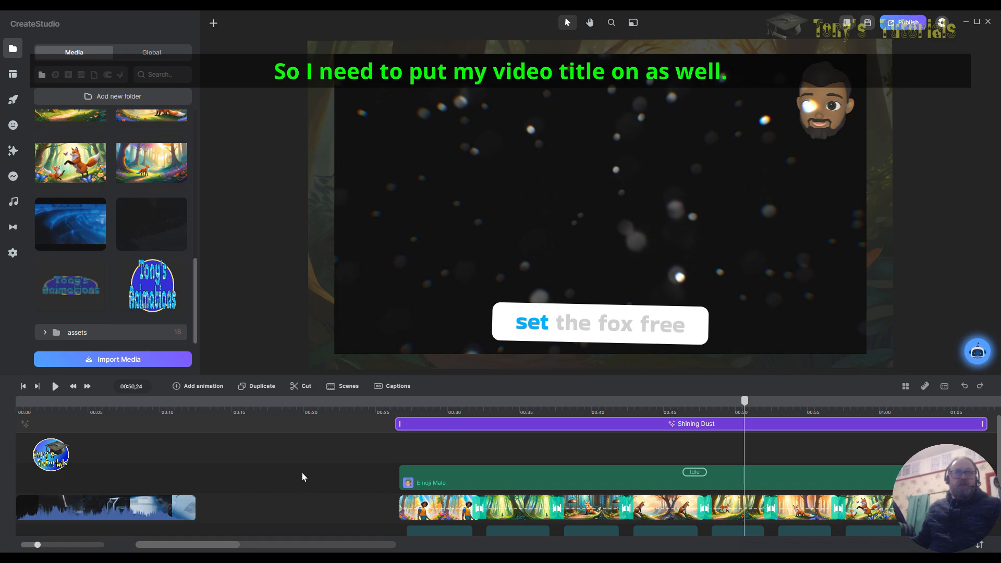
click(603, 213)
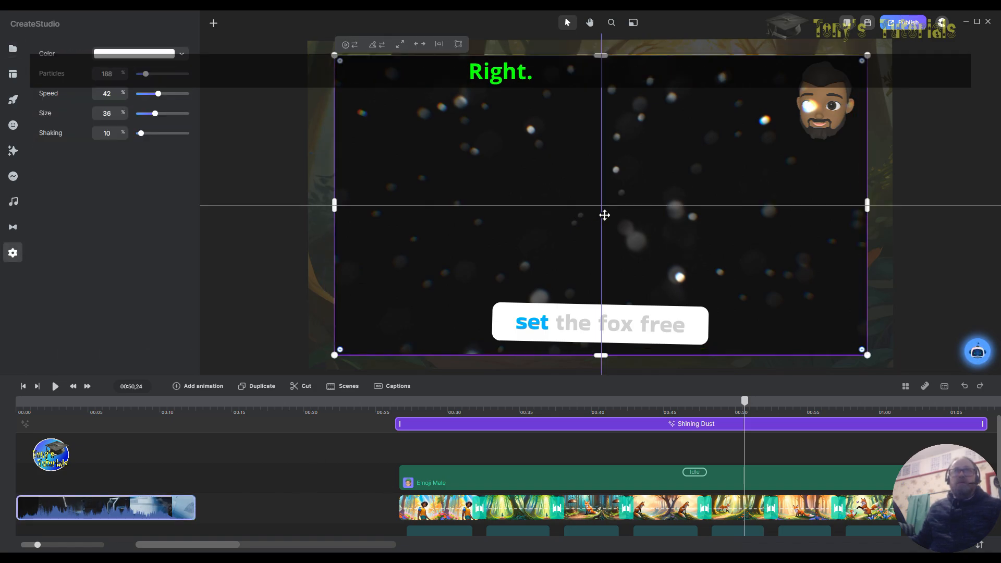
click(968, 256)
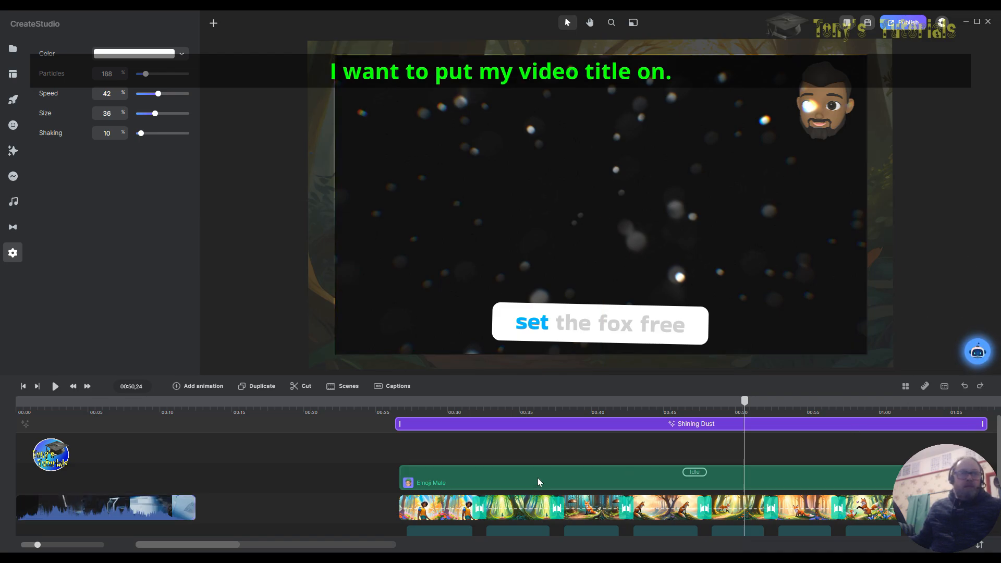
Step: Open the Studio backgrounds library and filter it to the Modern category
click(14, 51)
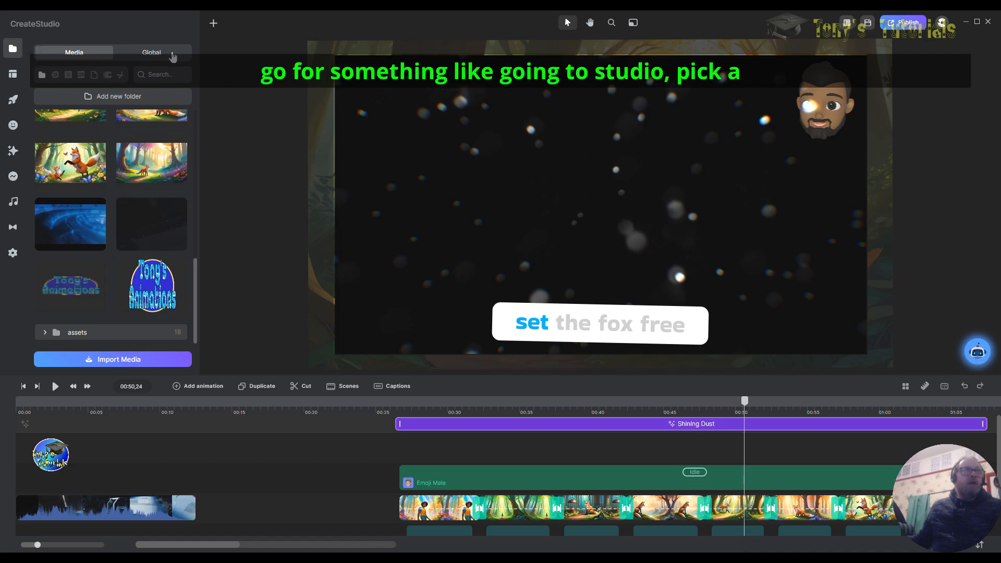
click(14, 101)
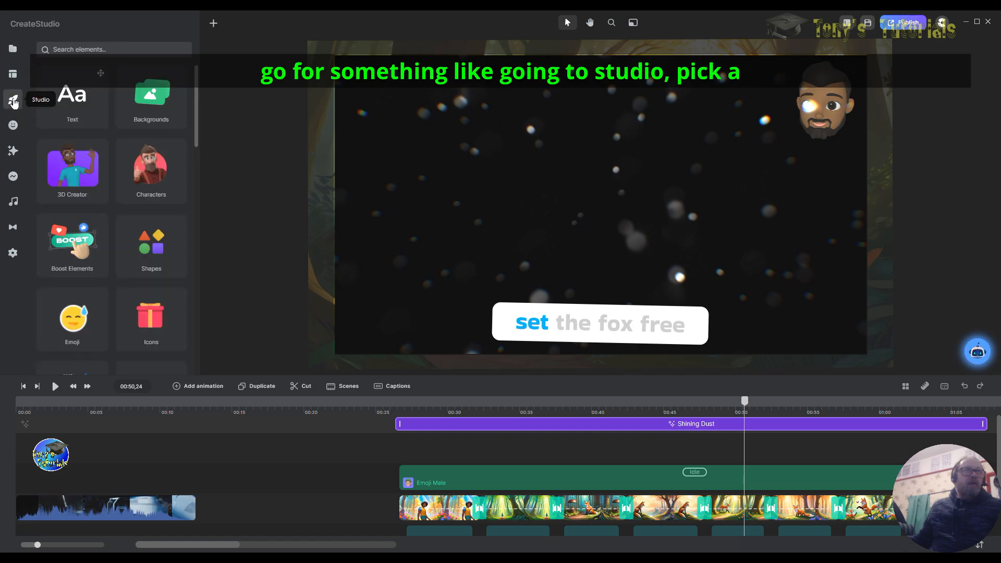
click(153, 102)
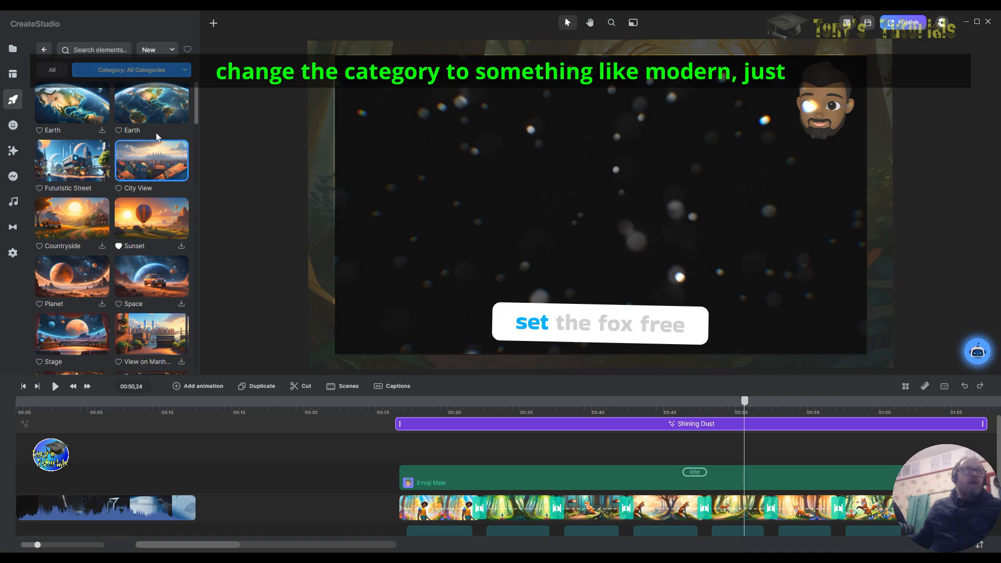
click(183, 71)
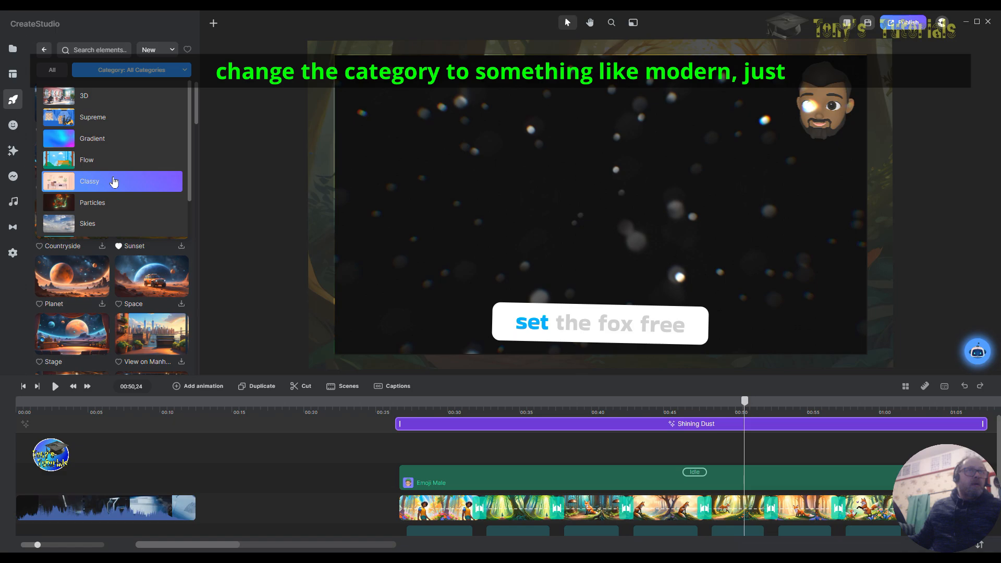
scroll(112, 205, down, 1)
click(125, 206)
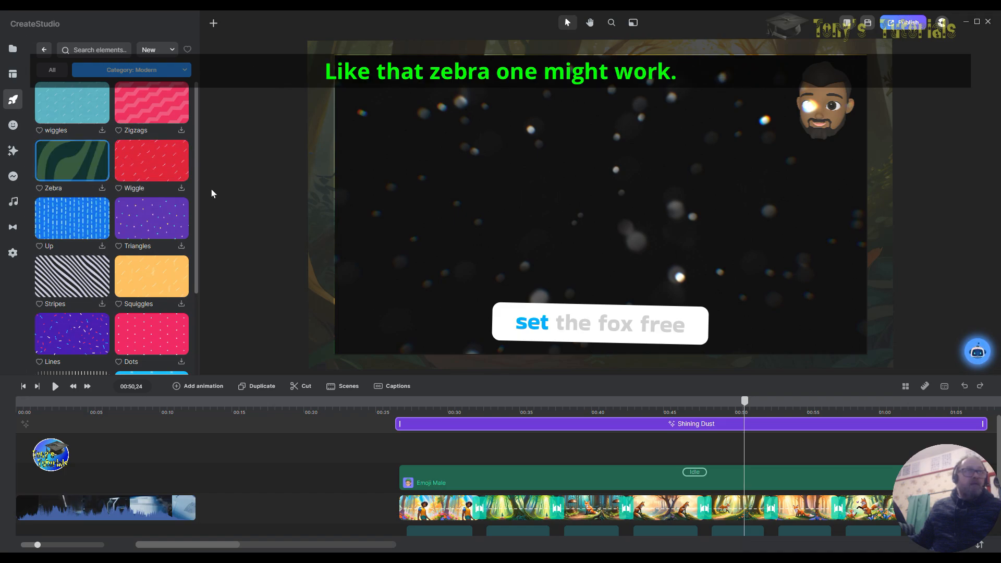
Step: Download the Crosses background and place it on the main track directly after the intro video
scroll(197, 218, down, 1)
scroll(195, 268, down, 2)
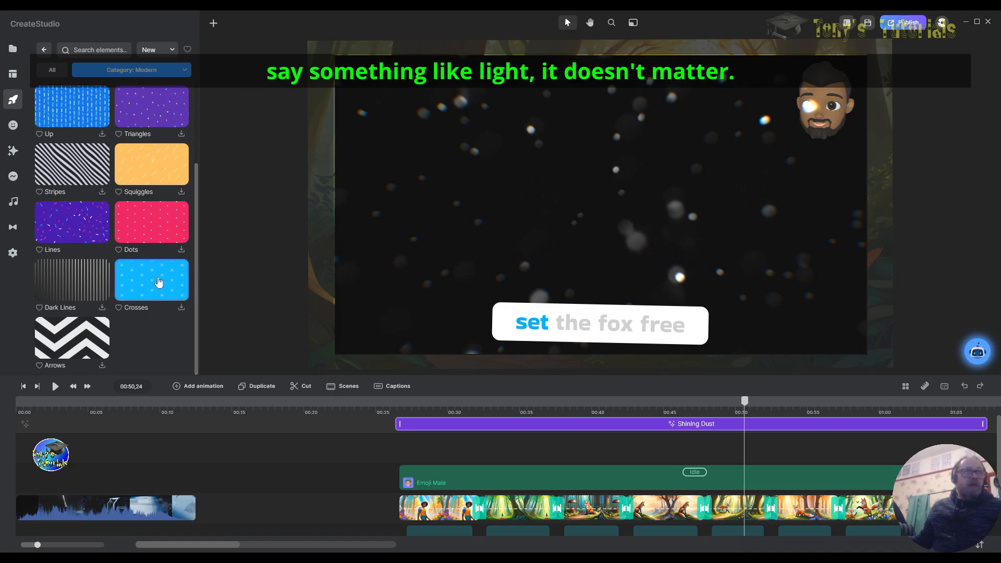
click(181, 308)
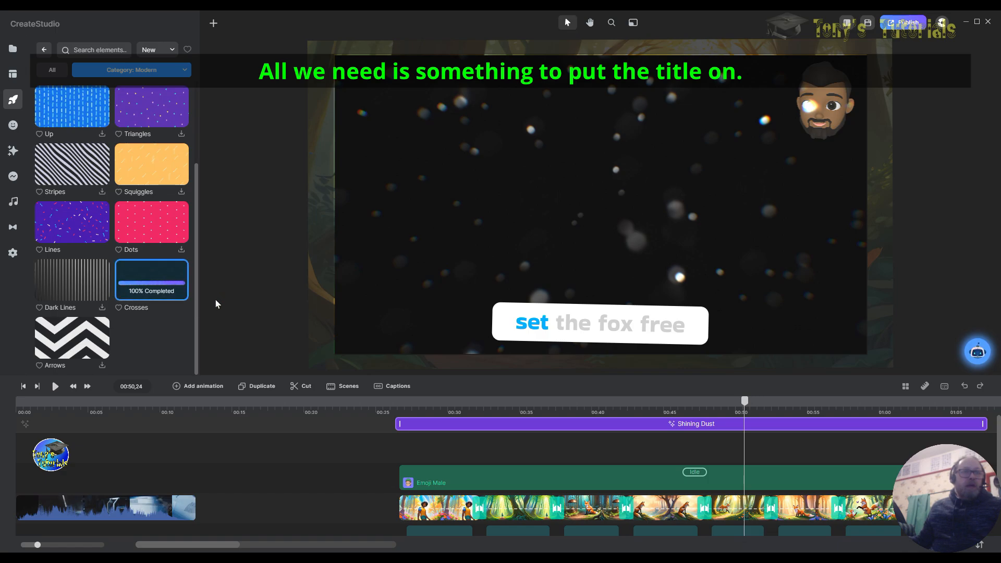
drag(177, 290, 295, 511)
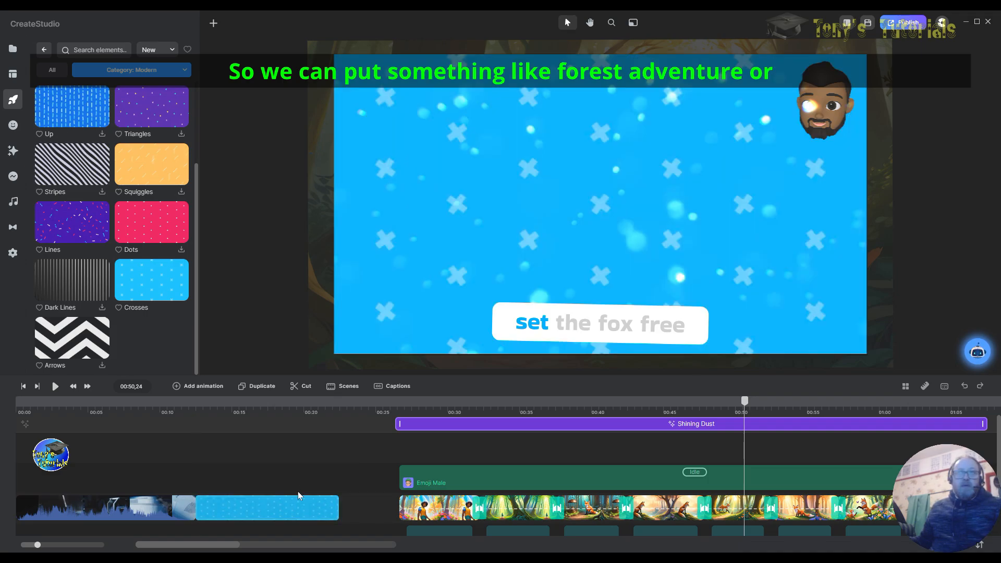
Step: Add a text layer over the Crosses background and extend its clip to span about 12.5 to 21 seconds
click(217, 412)
mouse_move(217, 413)
mouse_down()
mouse_move(305, 412)
mouse_move(193, 402)
mouse_move(235, 401)
mouse_move(214, 401)
mouse_up()
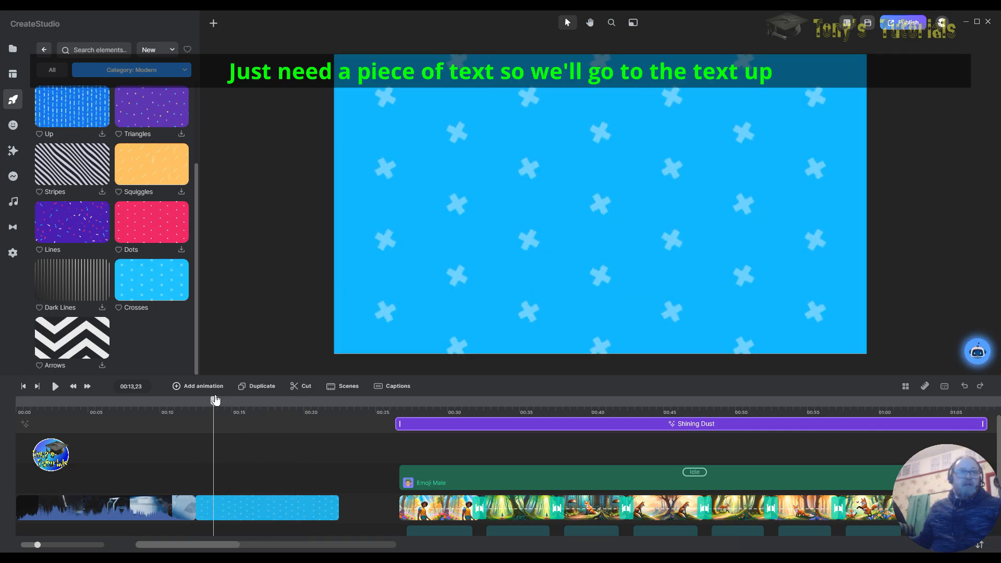
click(213, 25)
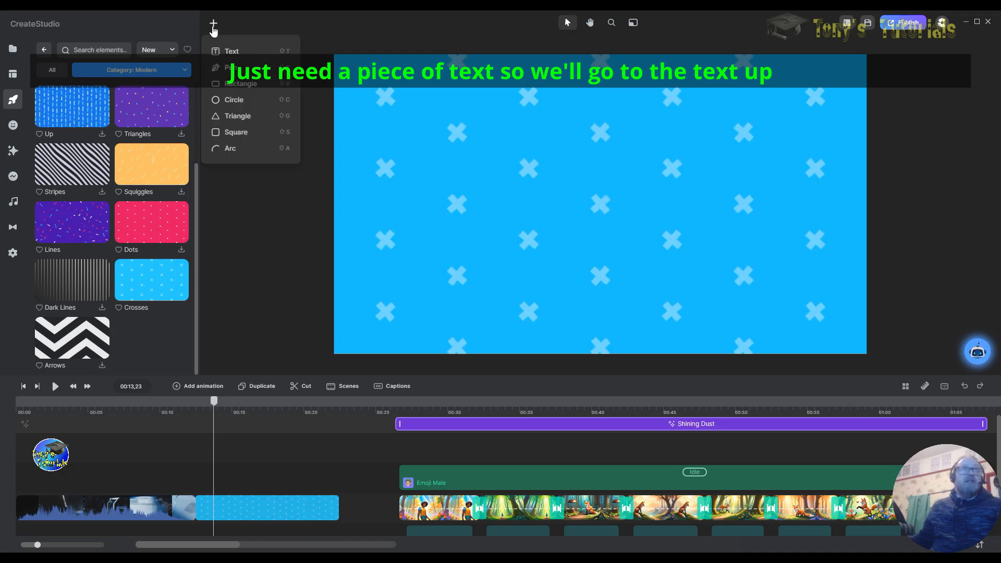
click(229, 50)
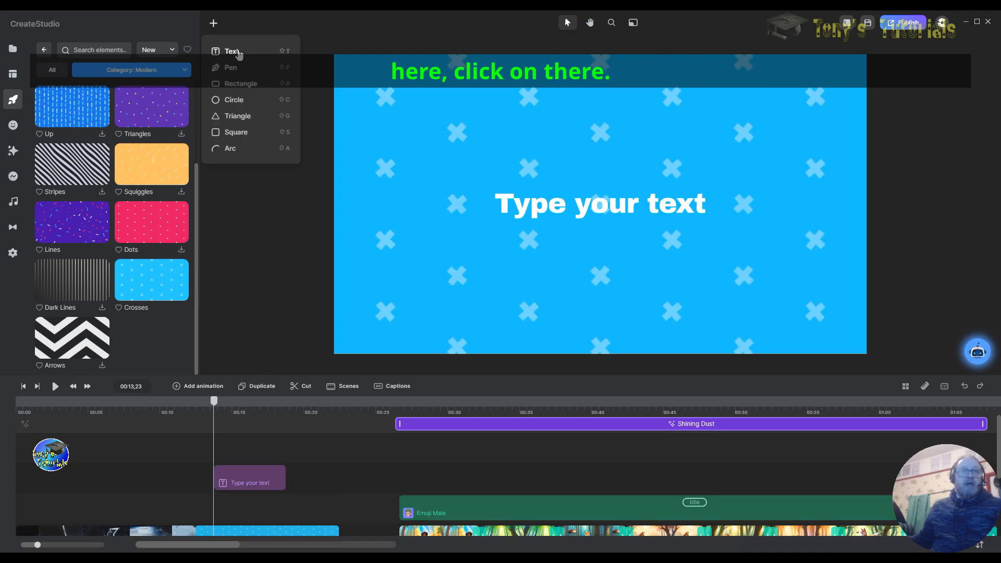
drag(270, 470, 328, 480)
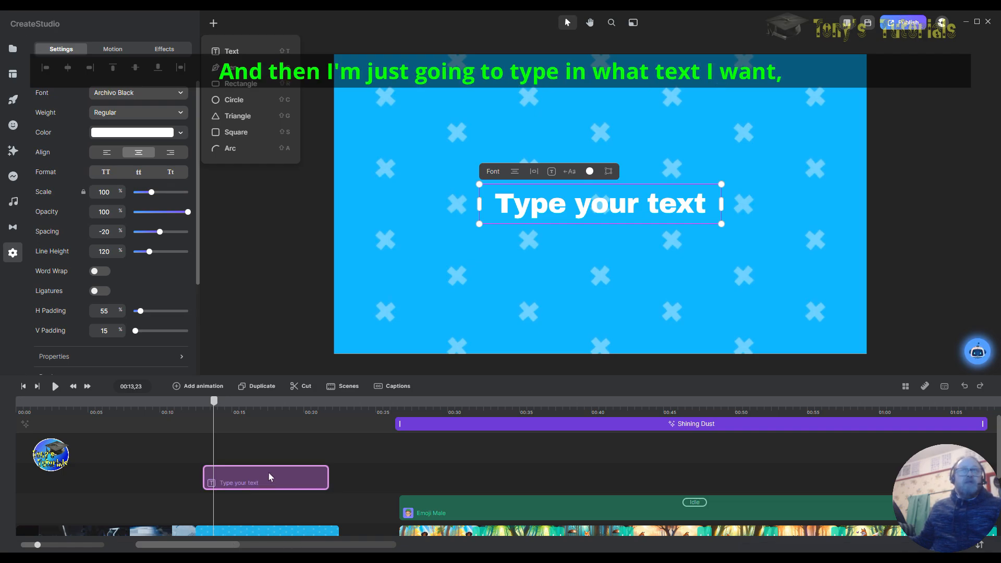
Step: Replace the placeholder text over the Crosses background with the title "Harry Helps A Fox"
double_click(708, 209)
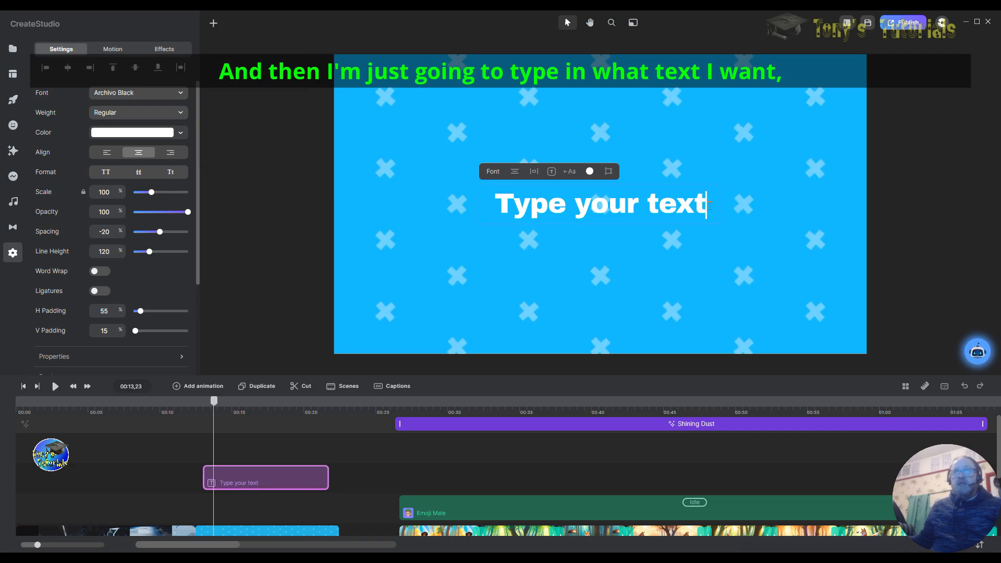
drag(708, 204, 493, 204)
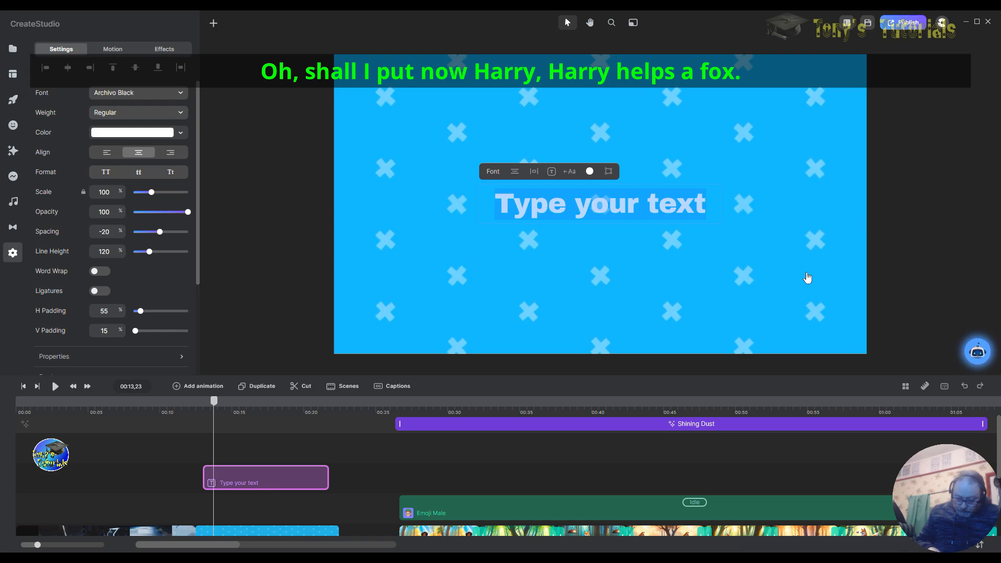
text(Harr)
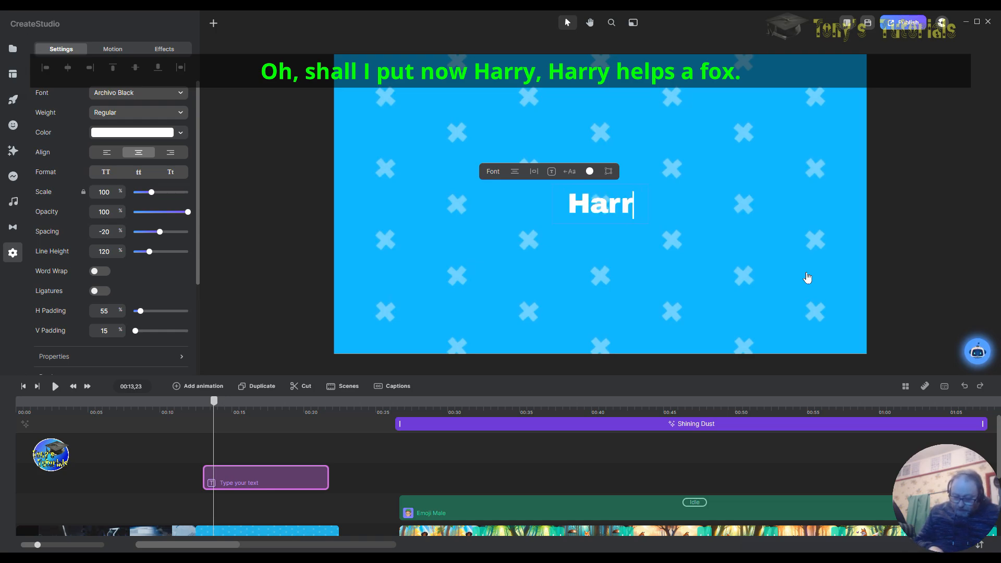
text(y h)
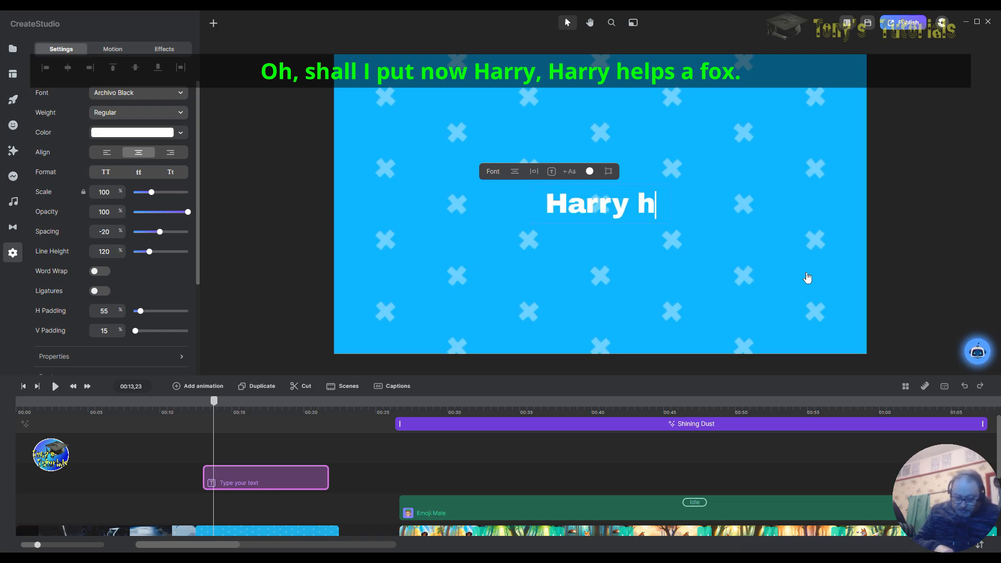
text(elps A Fox)
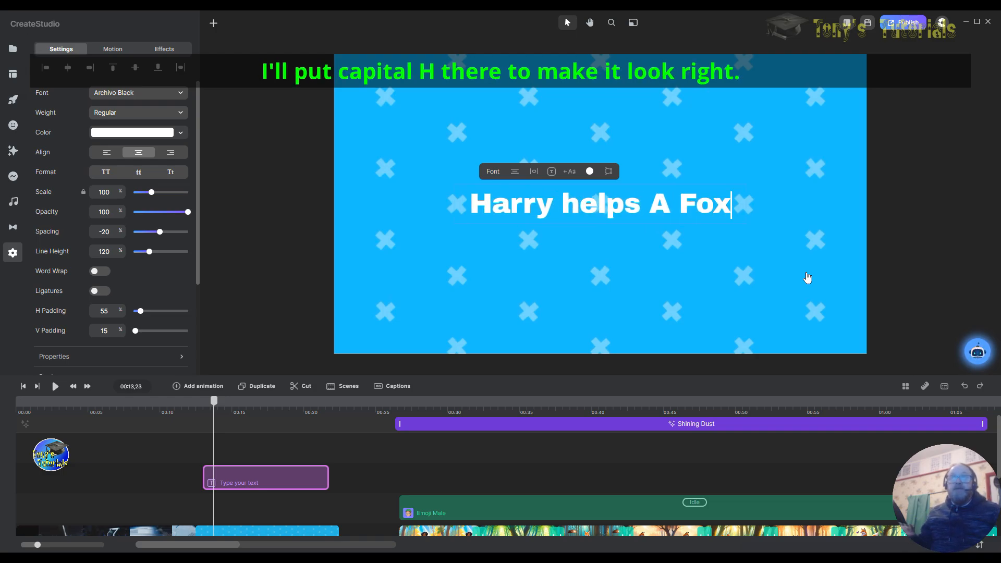
drag(575, 209, 569, 208)
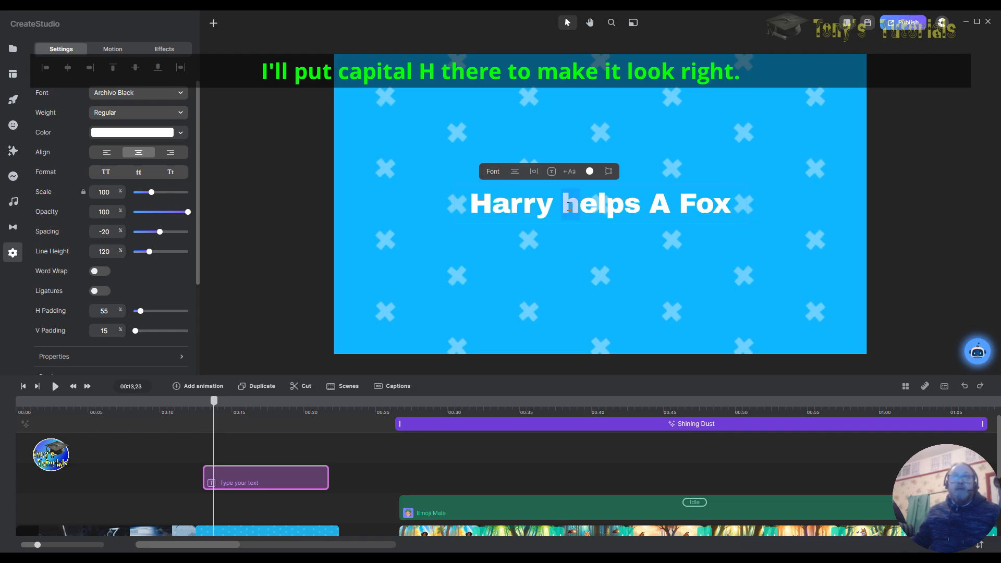
text(H)
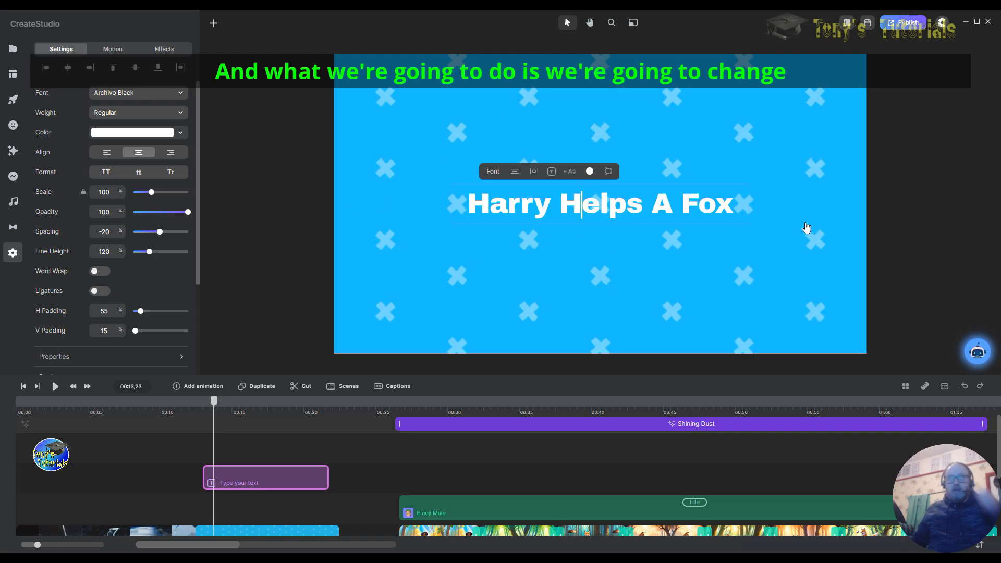
Step: Change the title text's fill color to orange (ef9c2f)
drag(735, 207, 446, 216)
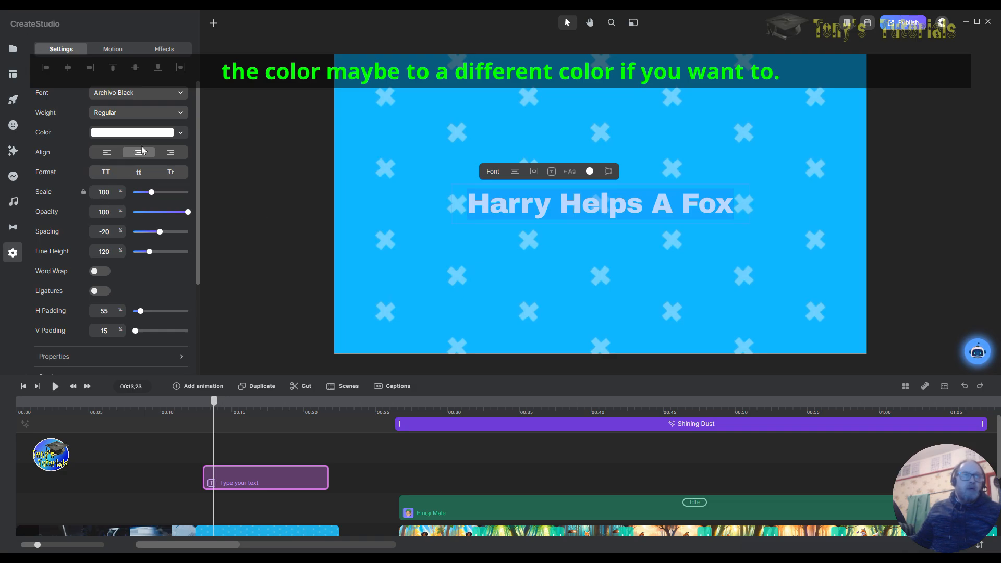
click(158, 136)
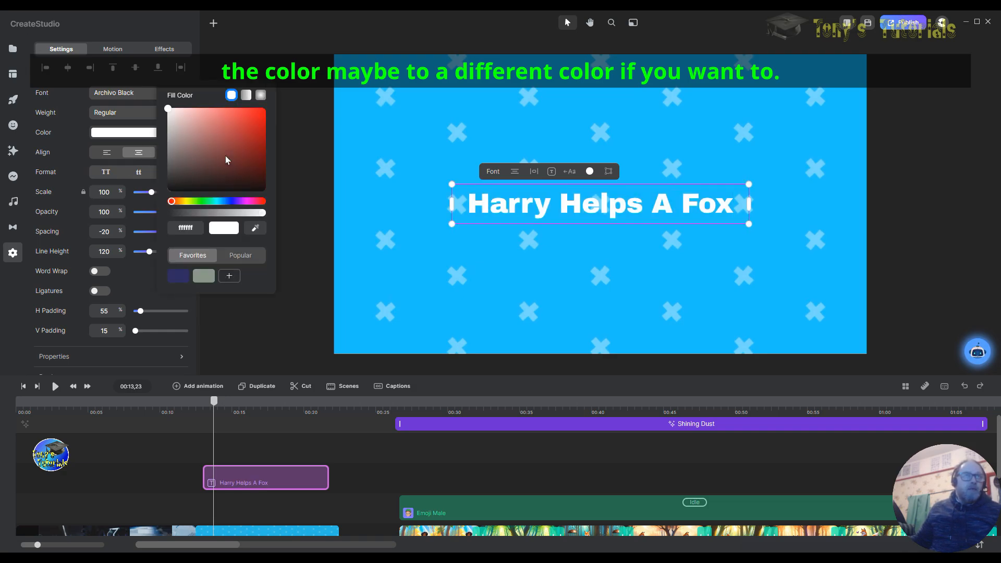
click(187, 202)
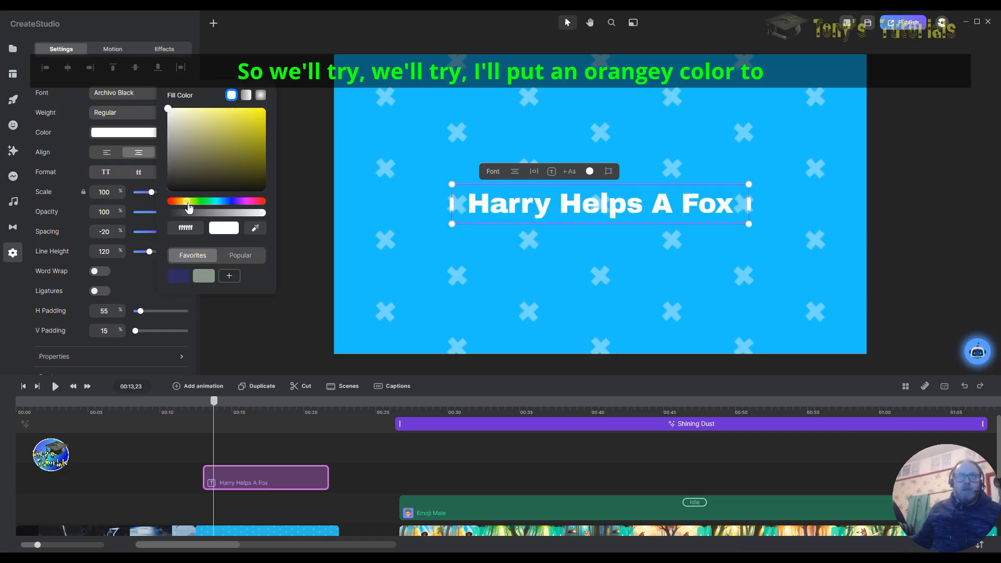
click(201, 202)
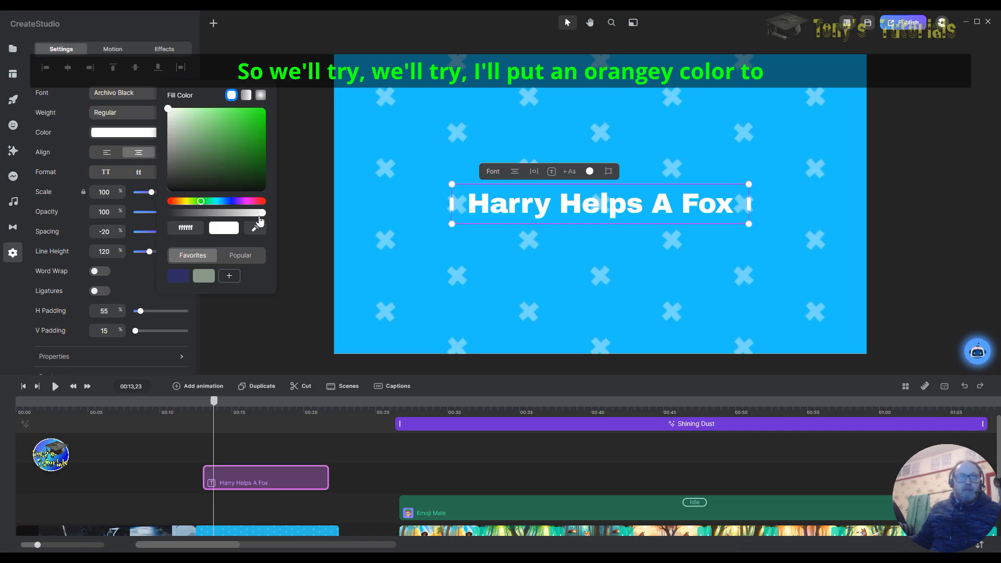
click(242, 201)
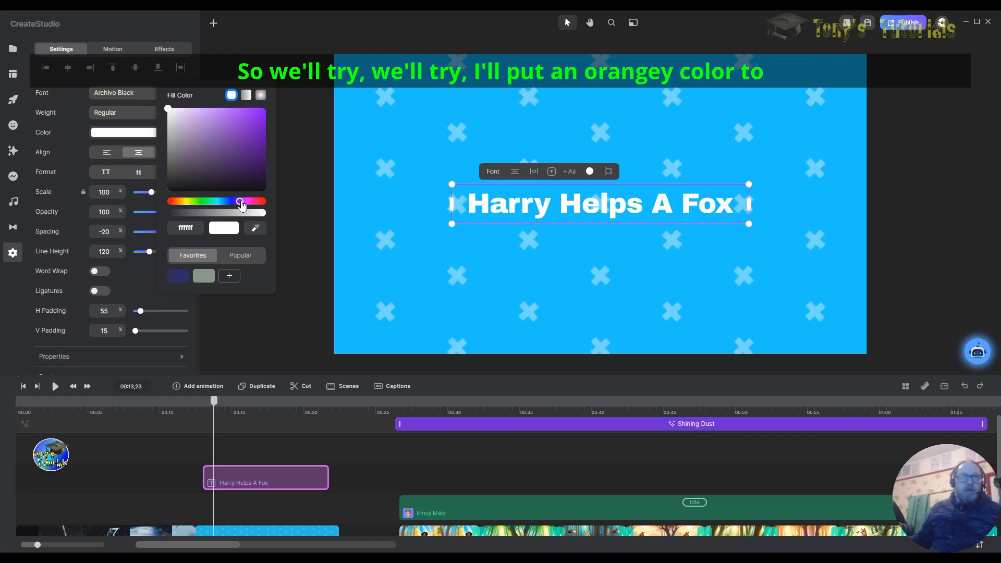
drag(242, 202, 182, 204)
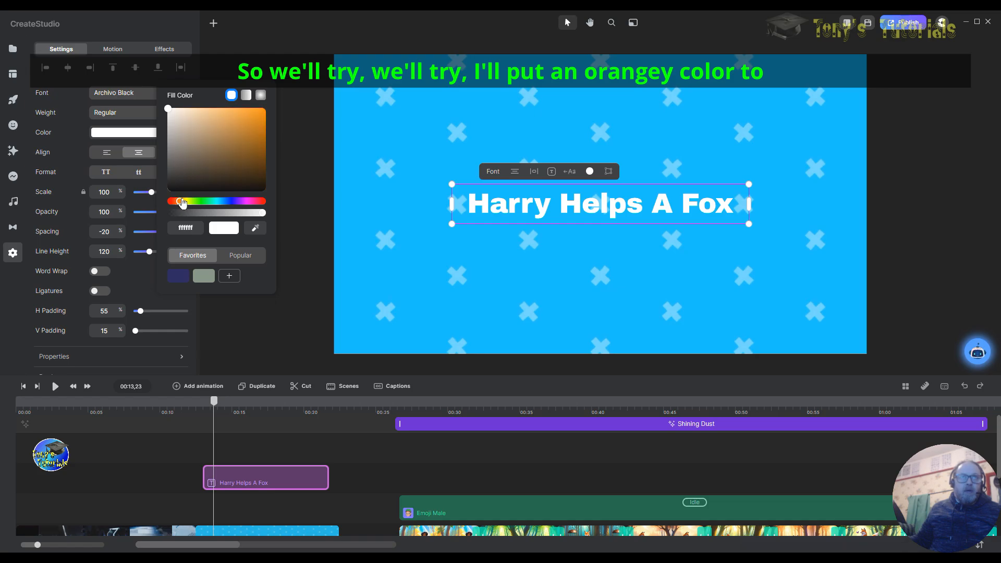
click(251, 148)
drag(251, 145, 248, 114)
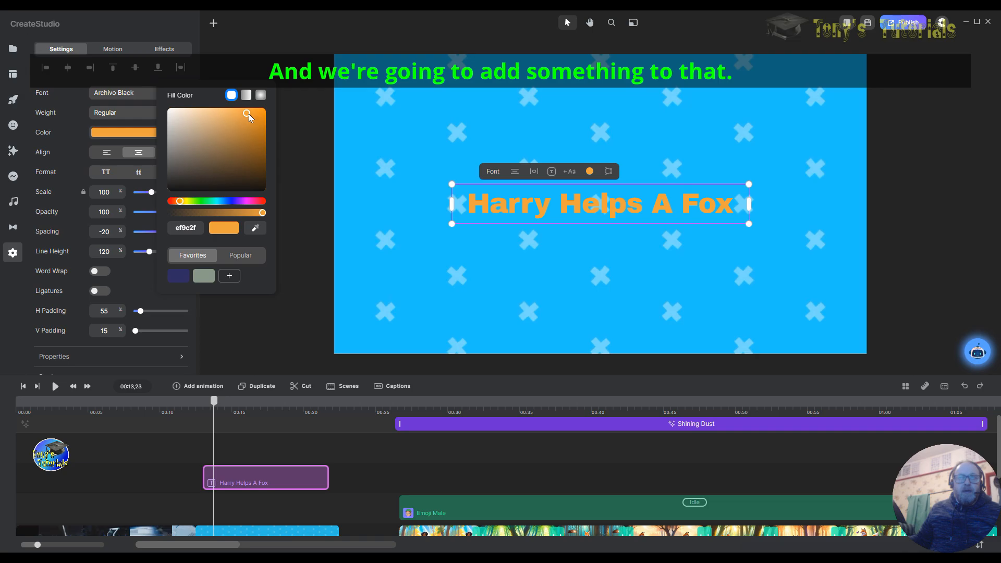
click(317, 214)
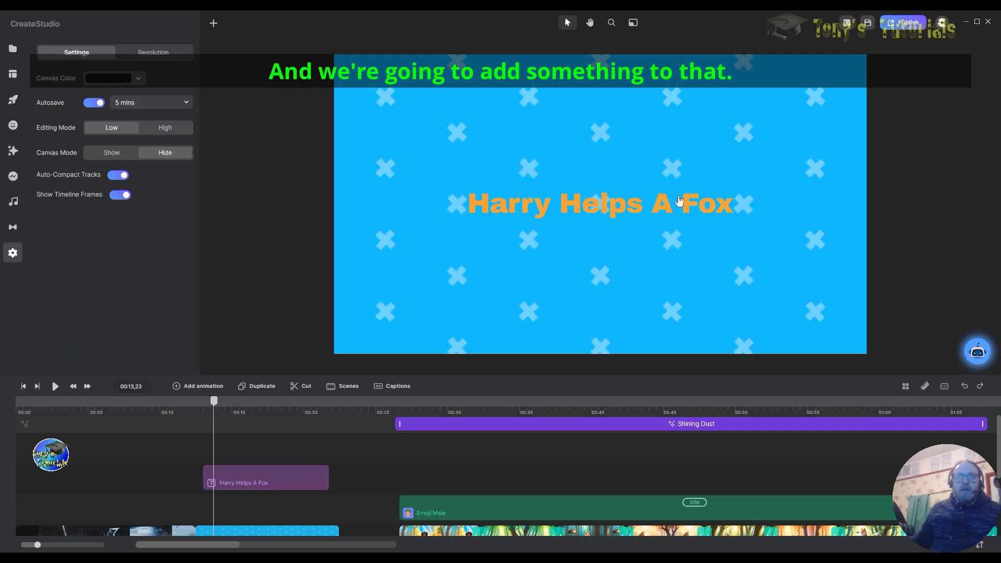
Step: Add a shadow to the title text with a distance of 2 px
click(660, 208)
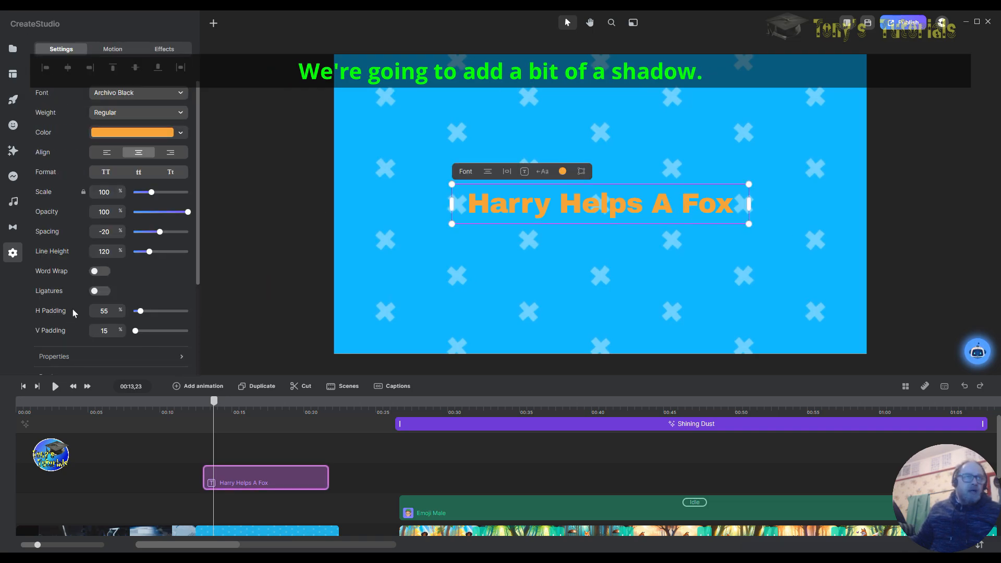
scroll(105, 297, down, 3)
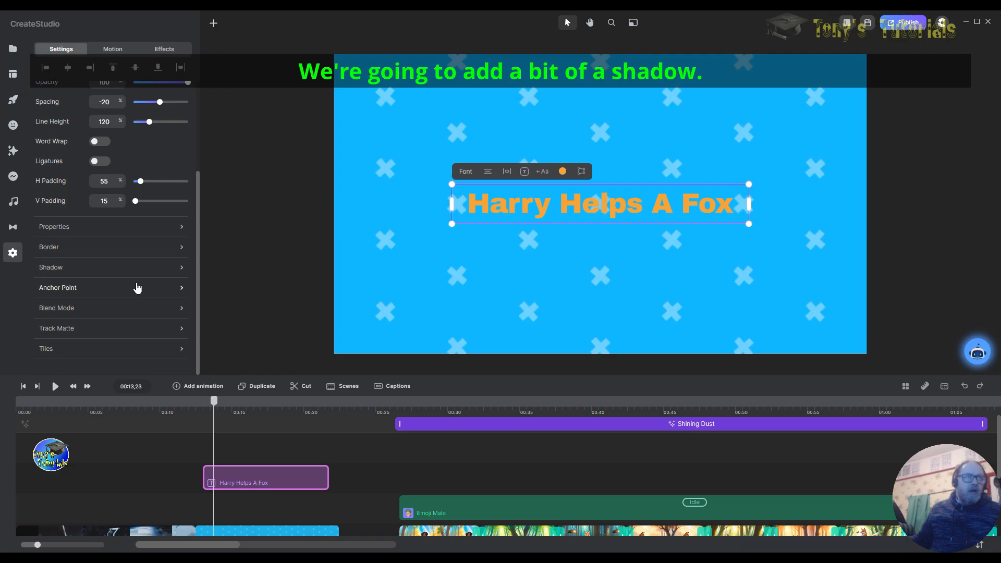
click(182, 268)
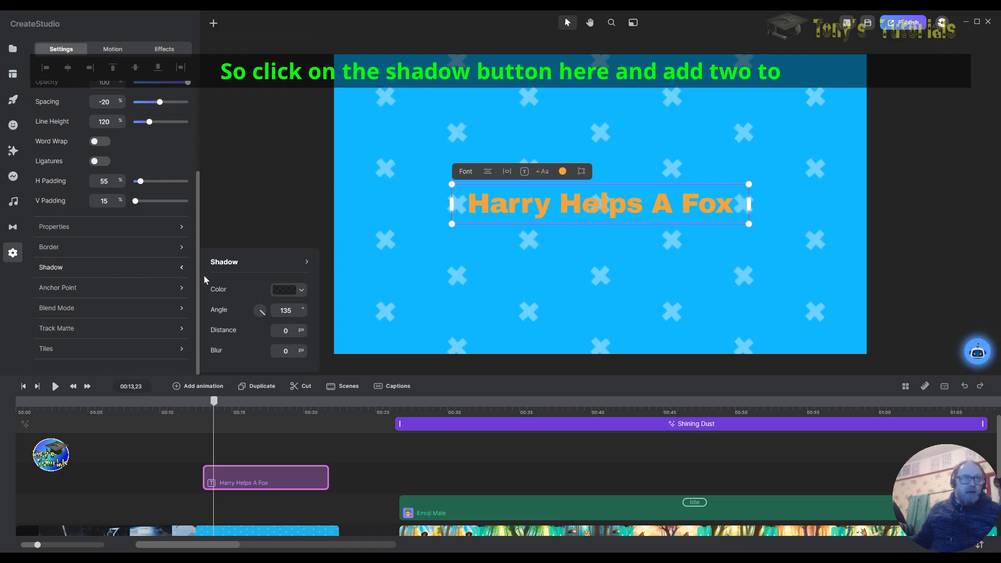
click(285, 290)
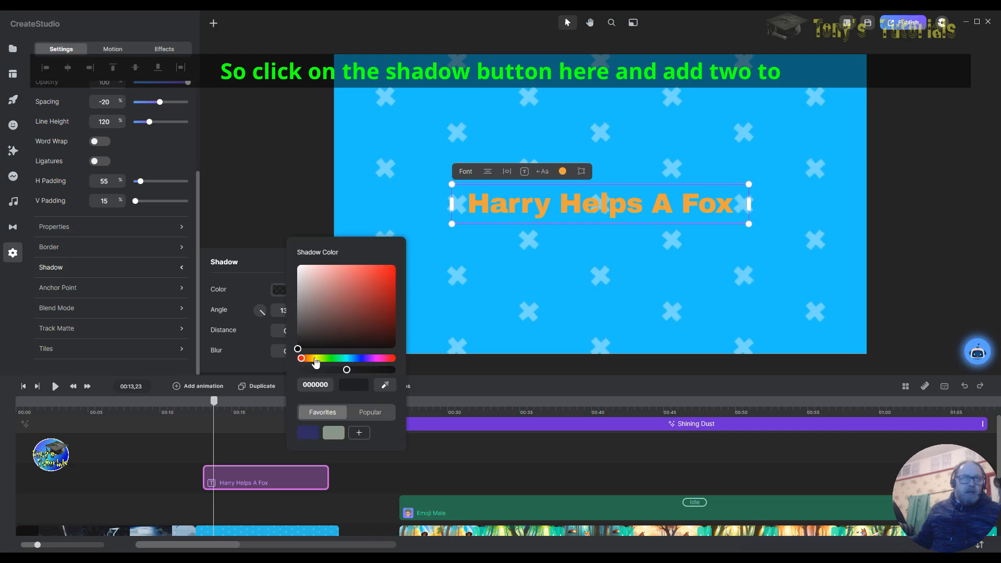
click(264, 336)
click(290, 333)
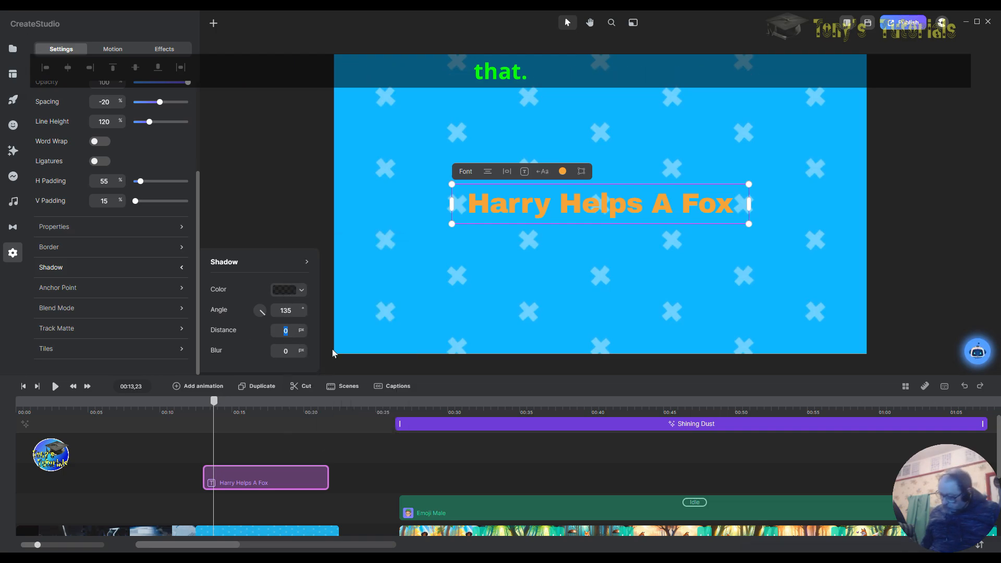
text(2)
key(Return)
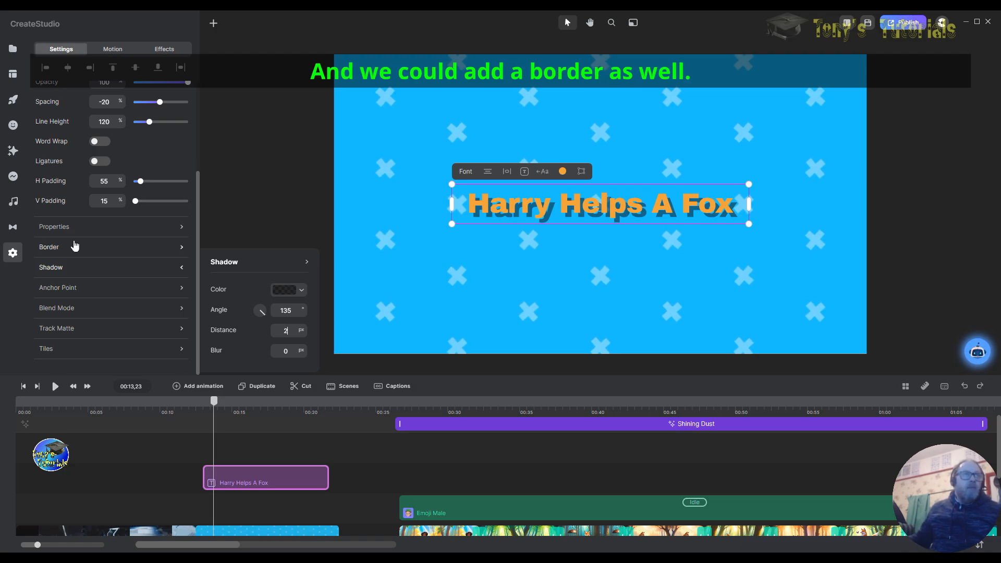
Step: Add a 5 px border to the title text and color it black (000000)
click(132, 247)
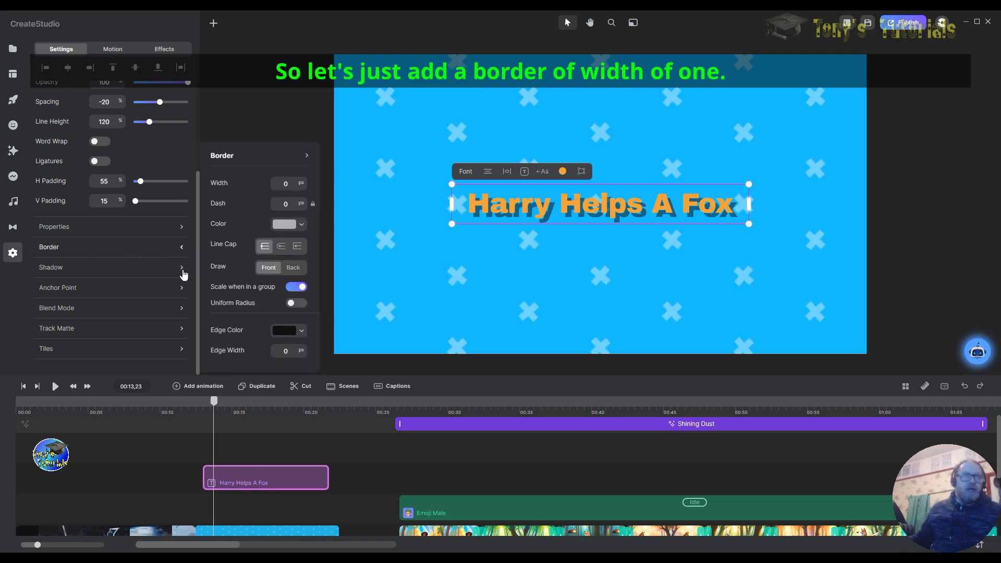
double_click(285, 184)
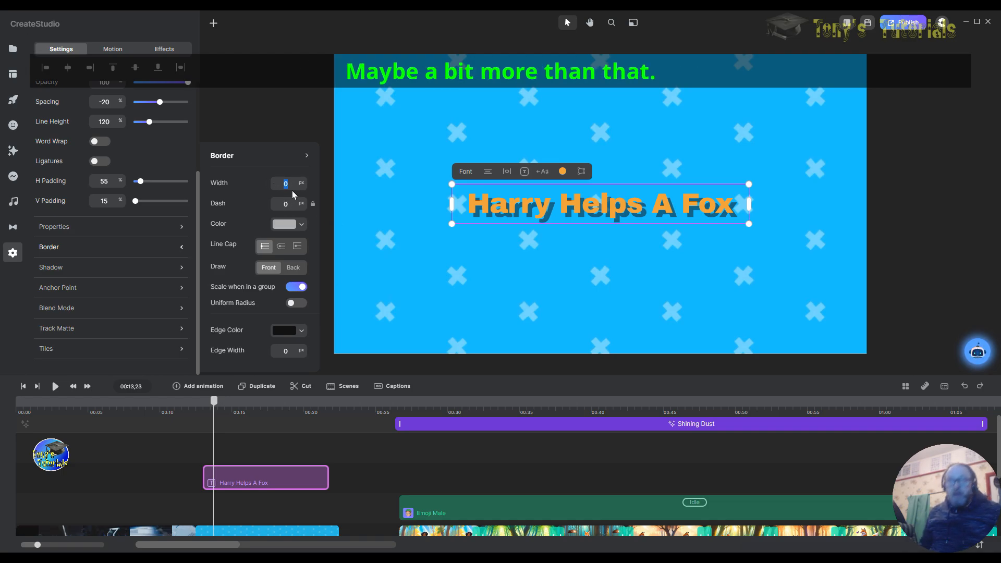
text(5)
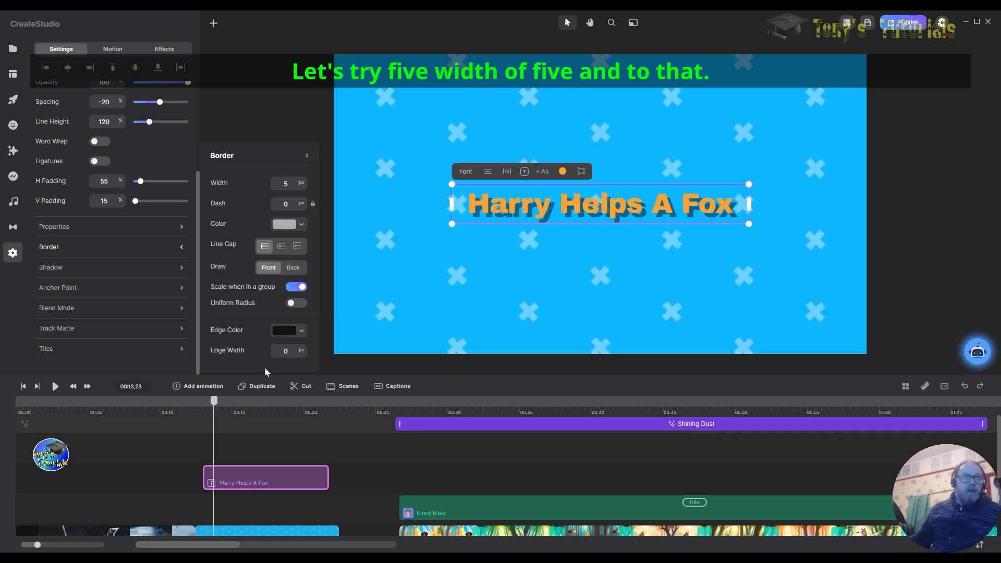
key(Return)
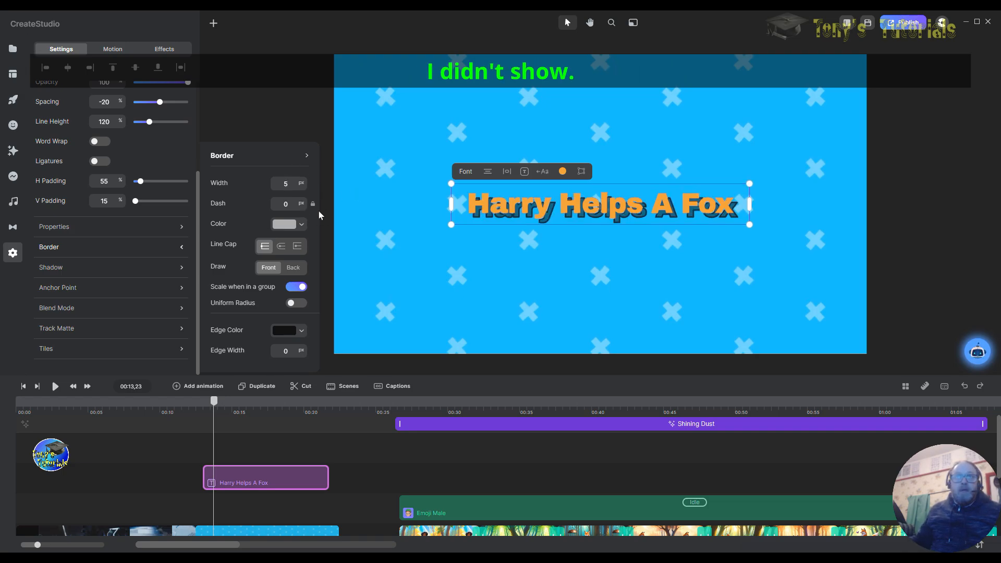
click(287, 225)
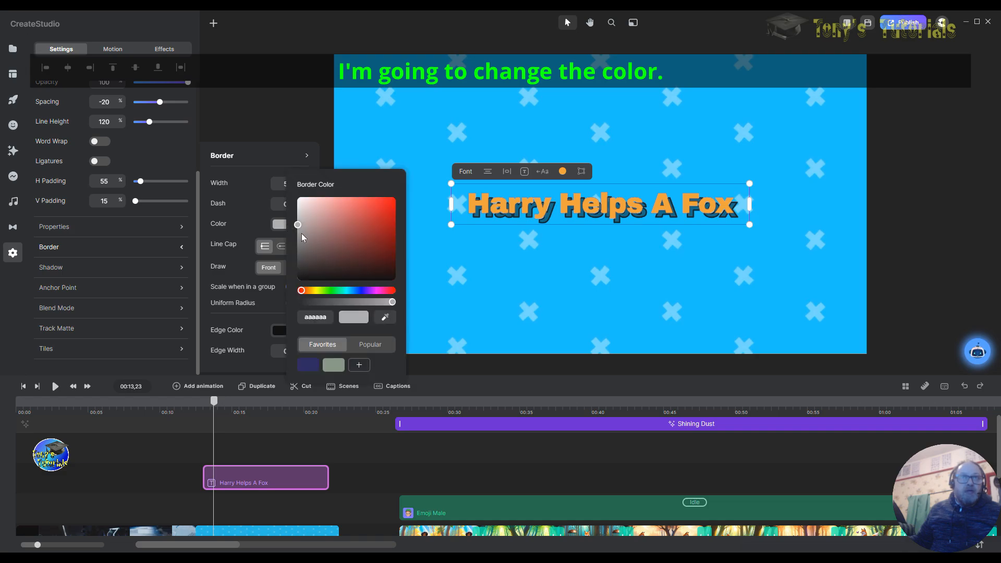
click(367, 280)
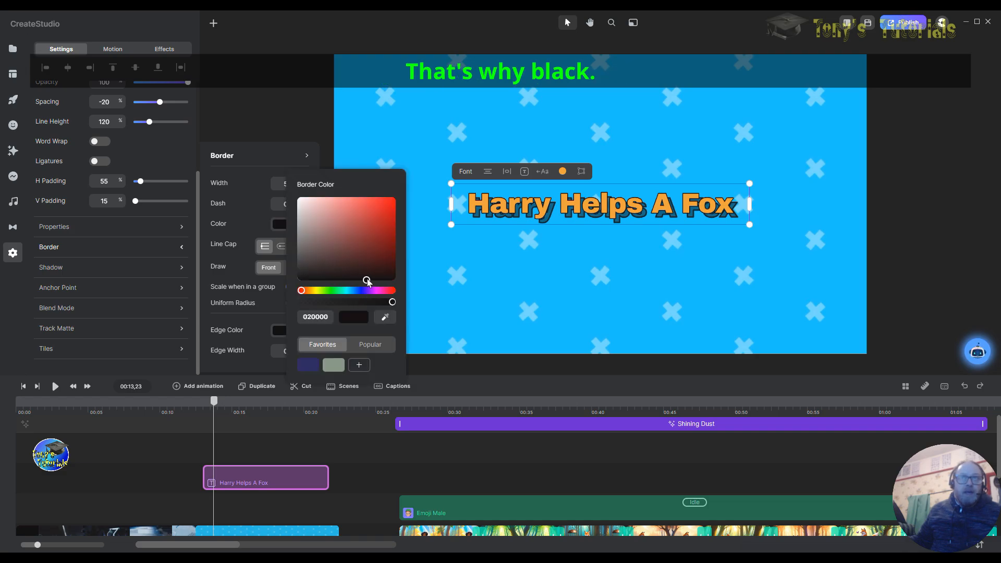
click(369, 278)
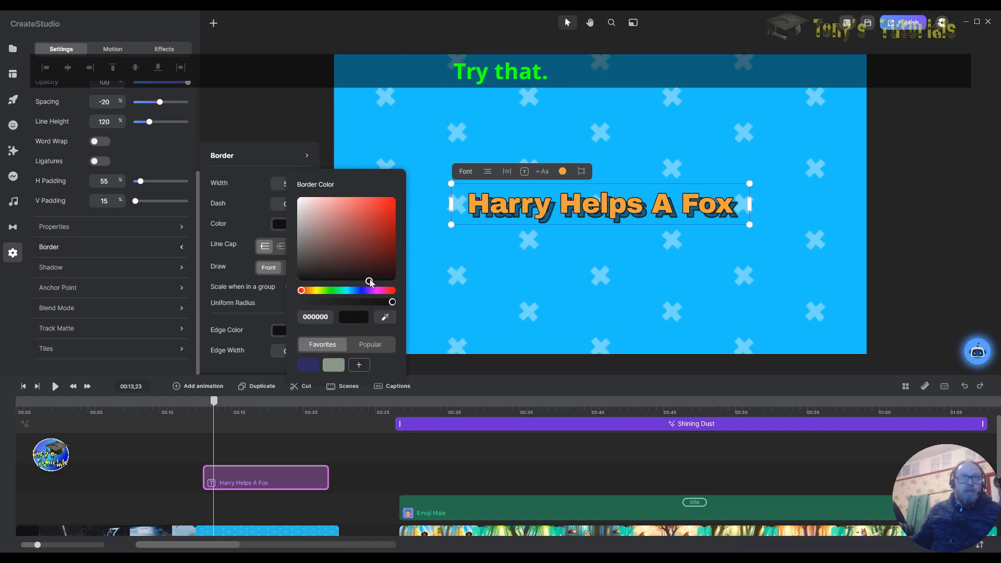
click(331, 125)
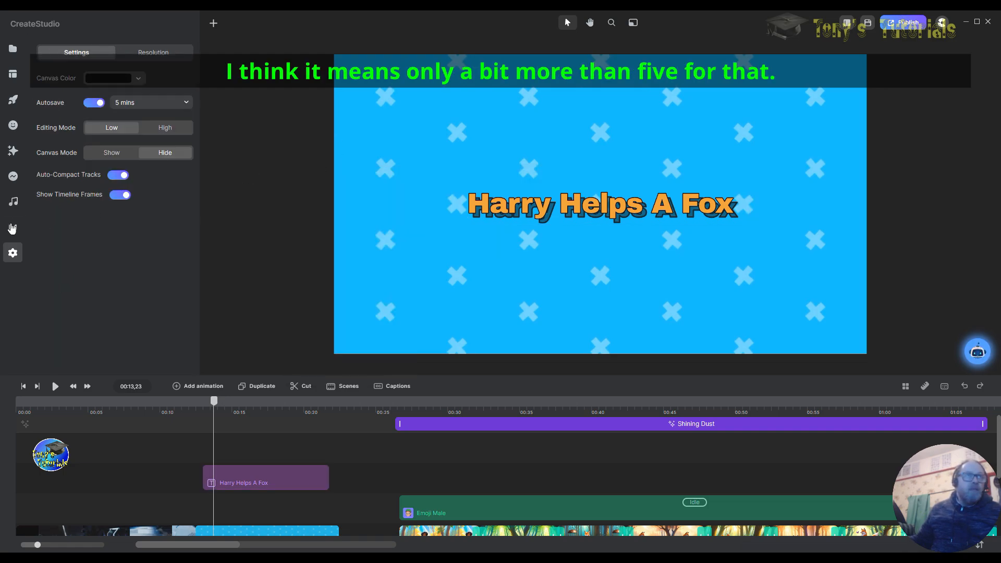
Step: Set the title's border width to 10 px, try the Back draw option and return it to Front
click(508, 208)
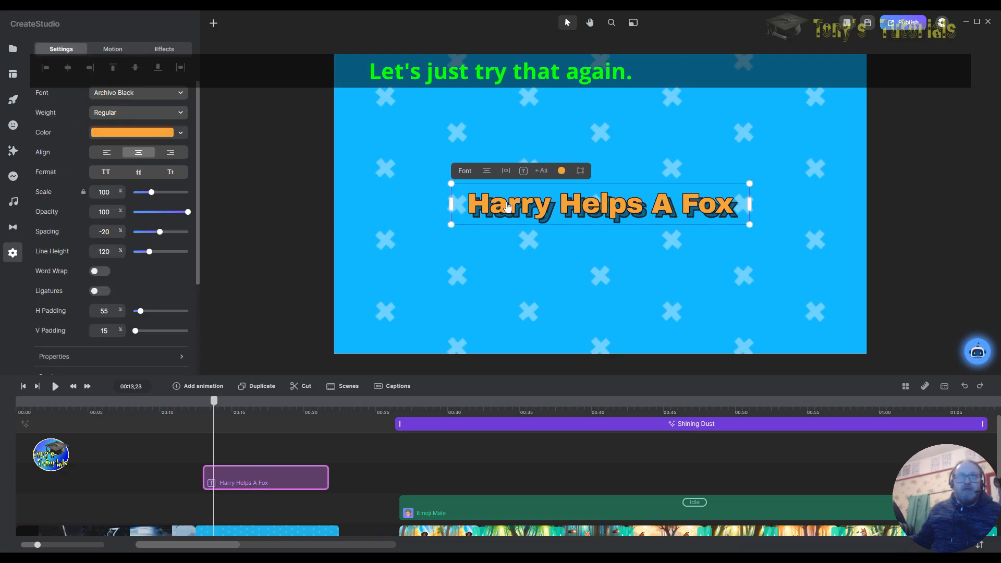
scroll(143, 249, down, 3)
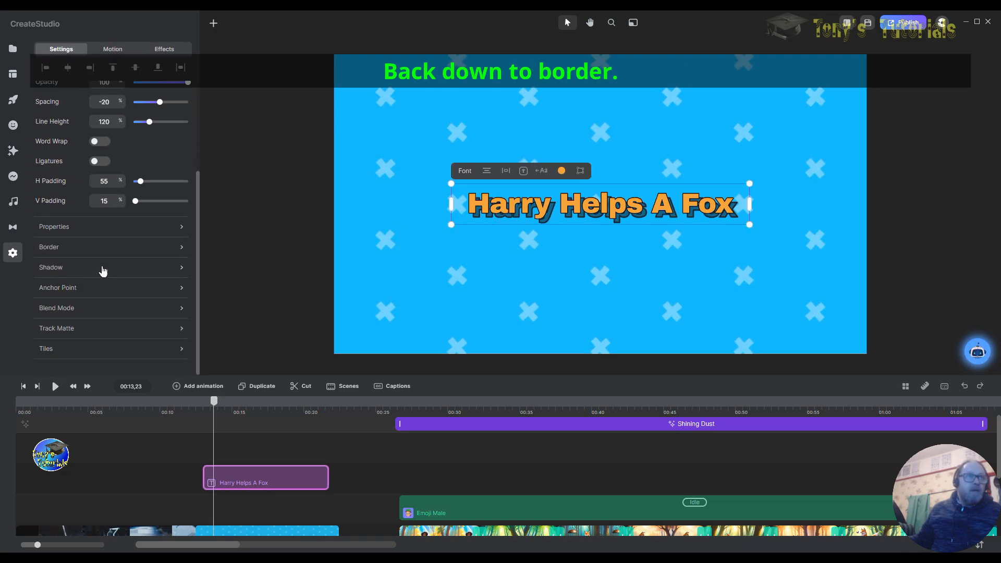
click(174, 250)
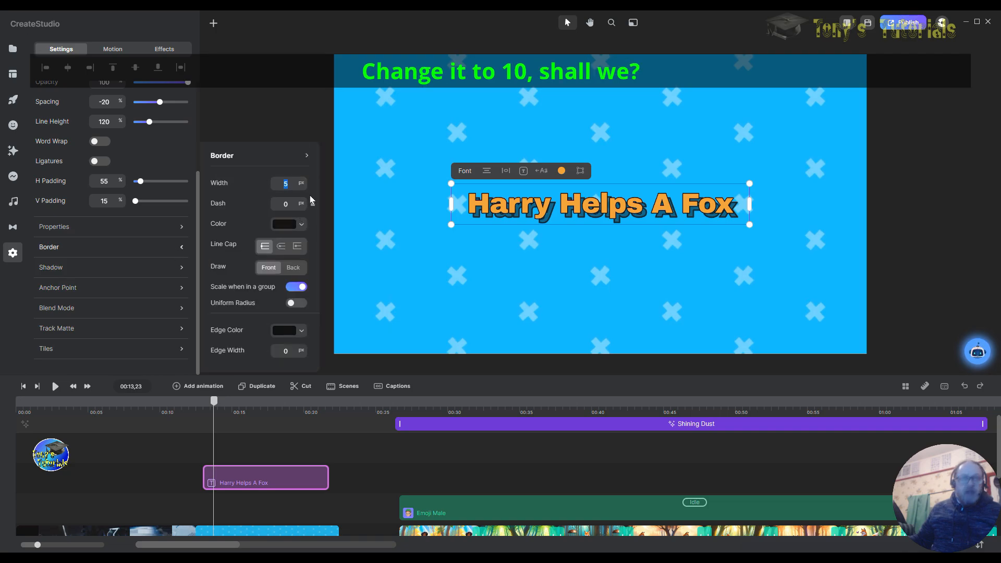
text(10)
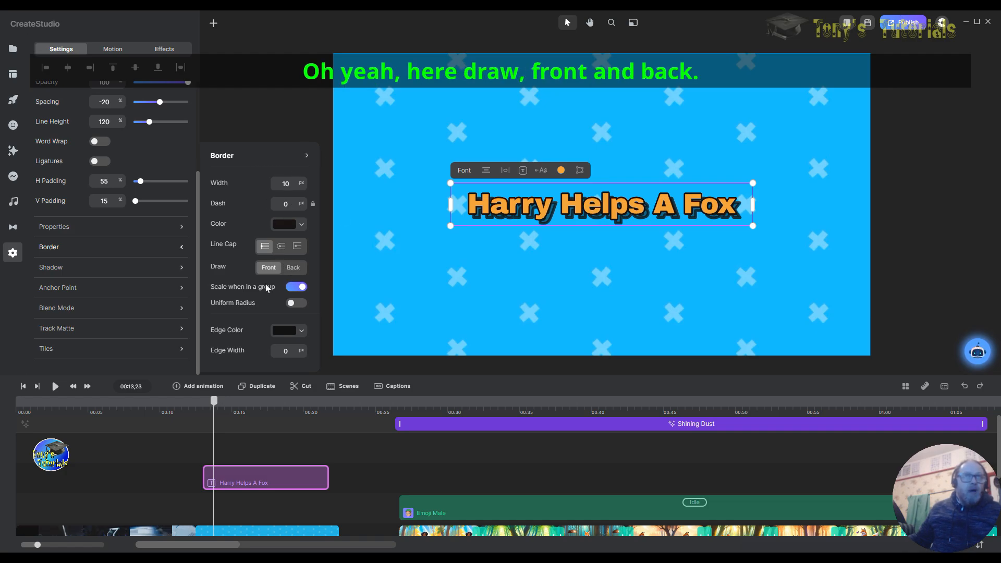
click(293, 268)
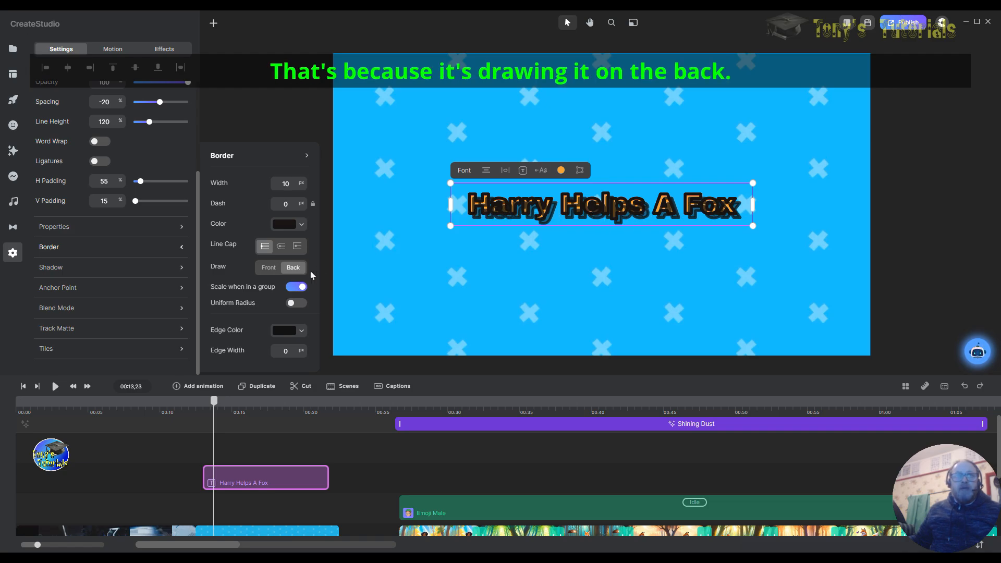
click(268, 267)
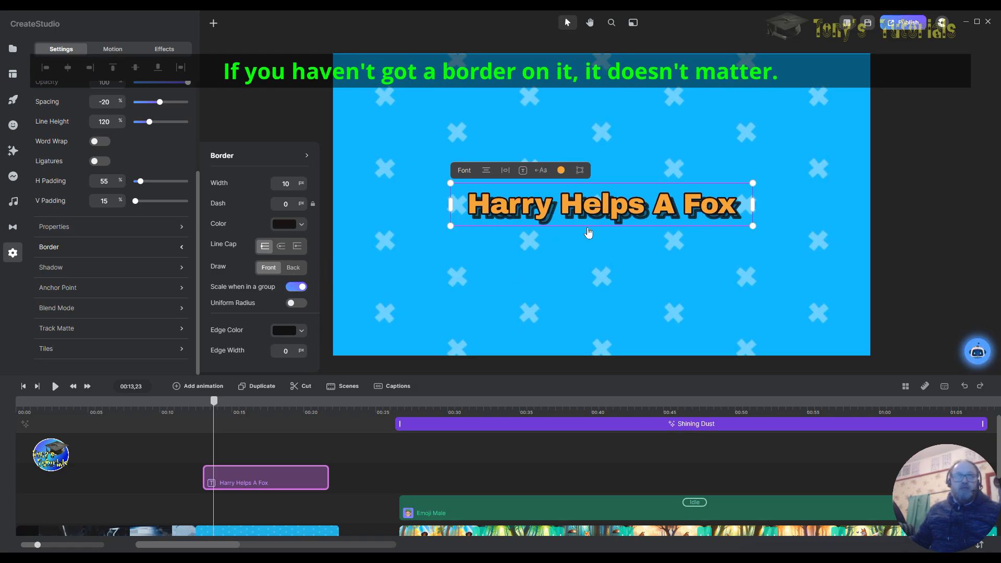
Step: Try drawing the title's border at the Back and return it to Front
click(293, 267)
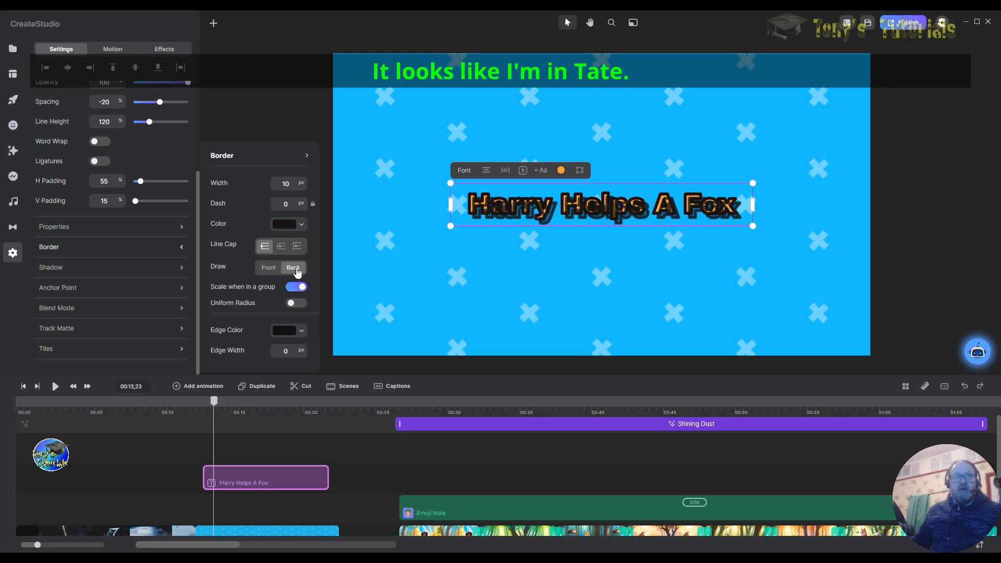
click(269, 268)
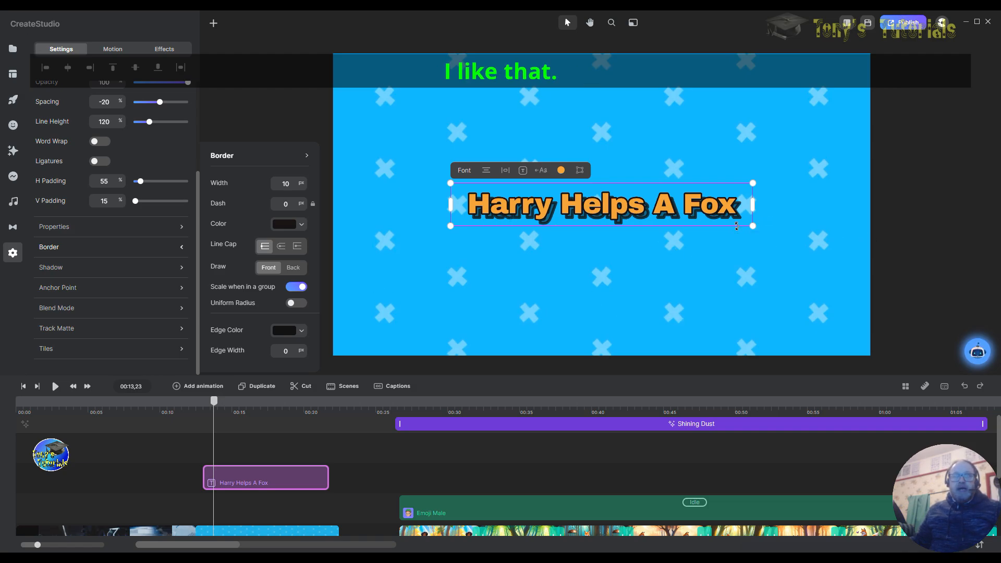
Step: Shift all the story scenes, speech, music, Emoji Male and CTA clips and the Shining Dust effect earlier, starting right after the title background
scroll(488, 422, down, 3)
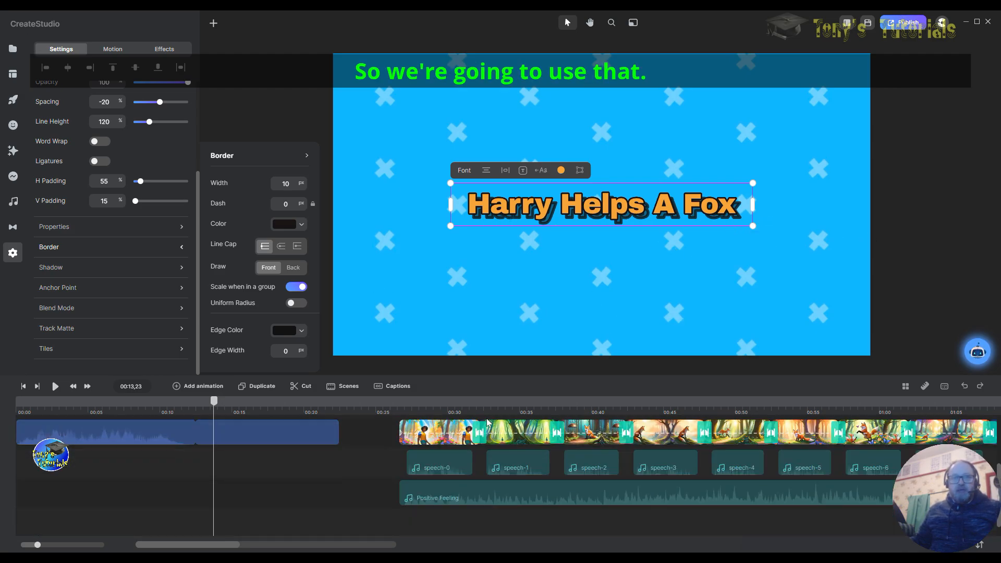
scroll(487, 422, up, 3)
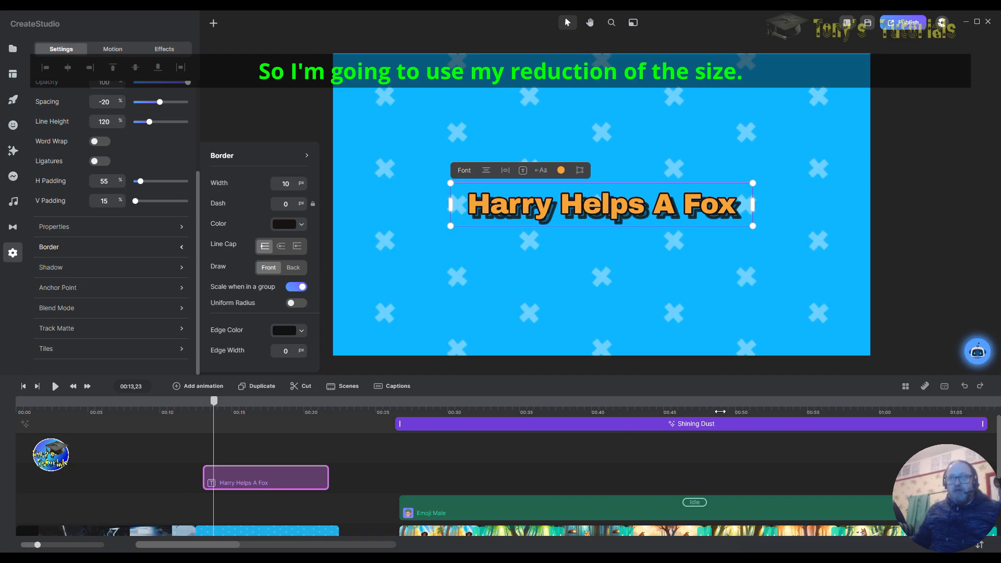
scroll(720, 411, down, 5)
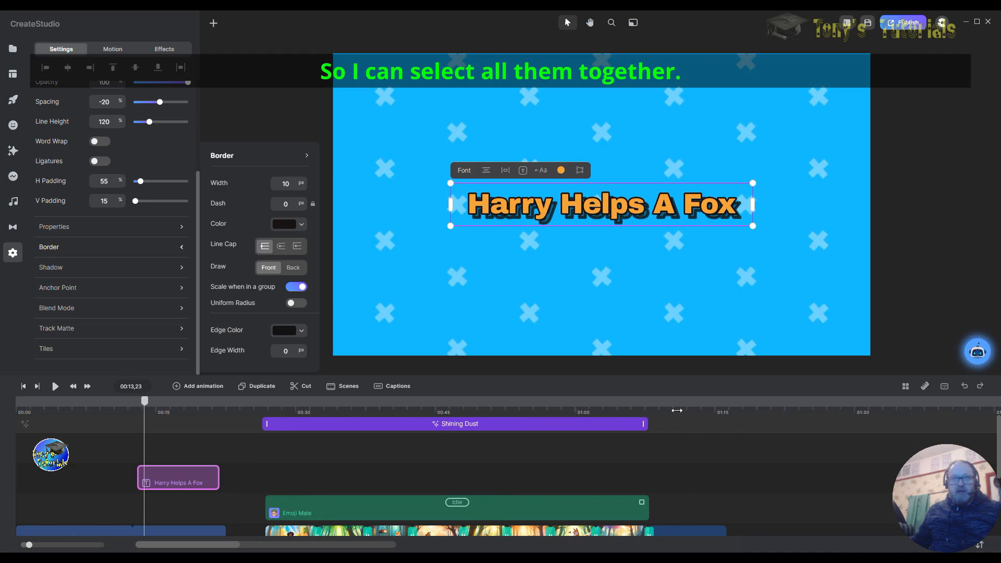
scroll(678, 410, down, 2)
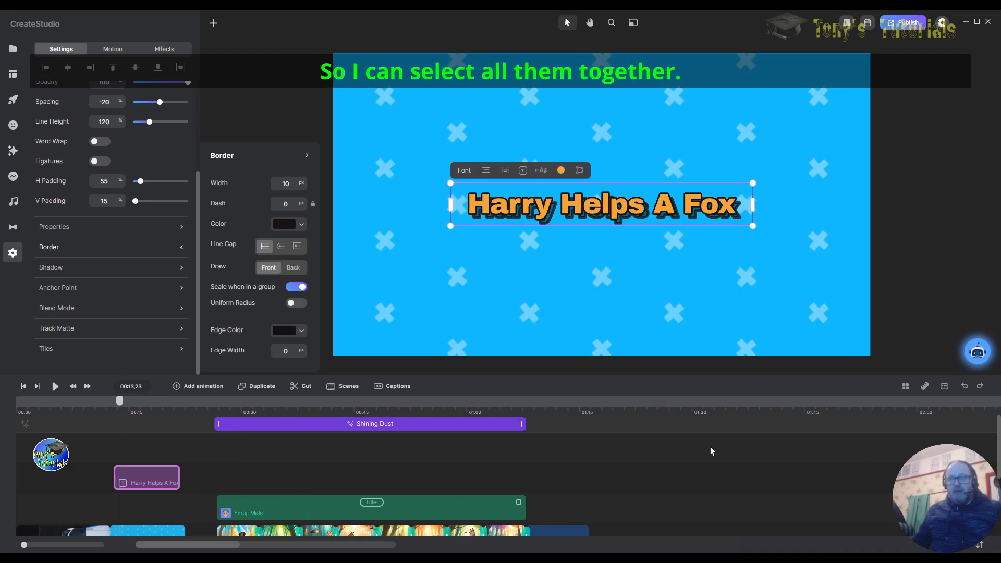
scroll(710, 441, down, 3)
scroll(704, 456, up, 3)
scroll(701, 474, down, 3)
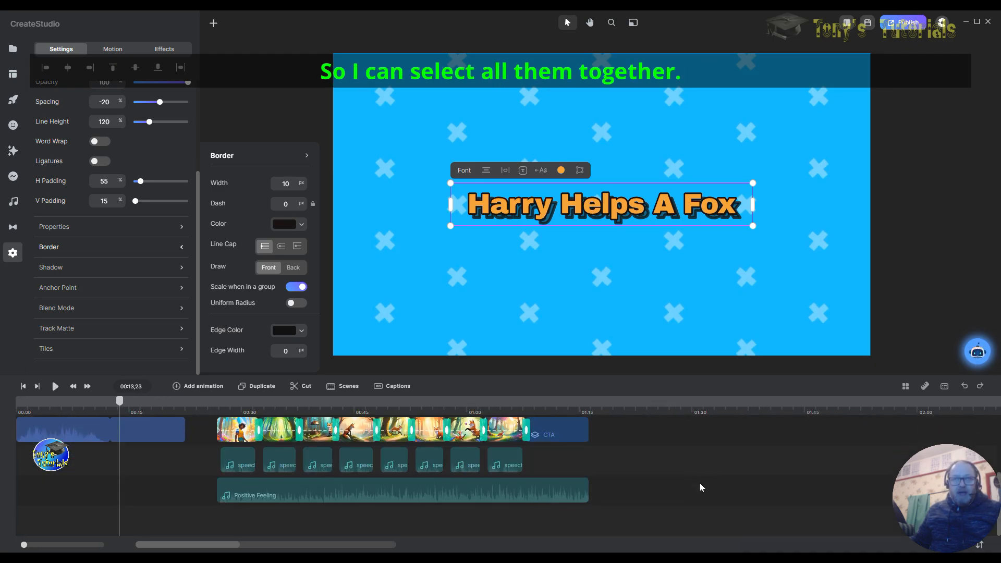
scroll(703, 462, up, 3)
drag(684, 465, 282, 552)
scroll(495, 529, down, 3)
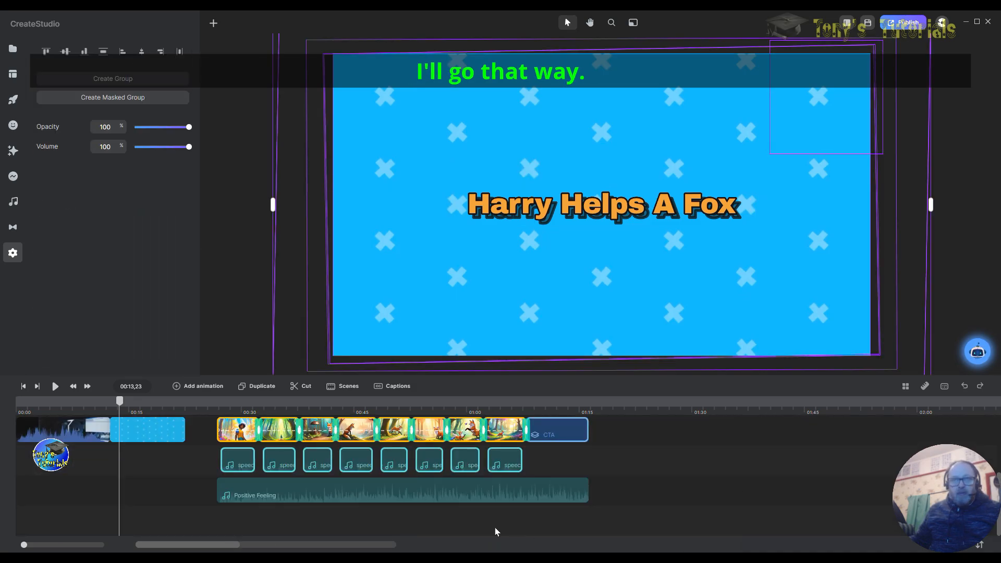
drag(218, 517, 740, 388)
scroll(748, 424, up, 1)
scroll(747, 424, up, 2)
drag(250, 529, 209, 501)
scroll(681, 512, up, 2)
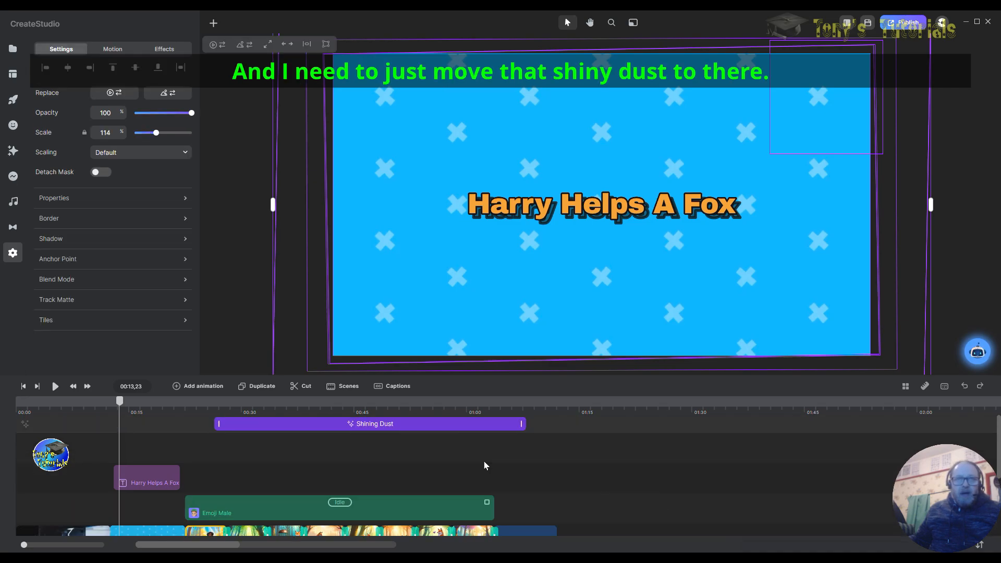
drag(453, 428, 422, 434)
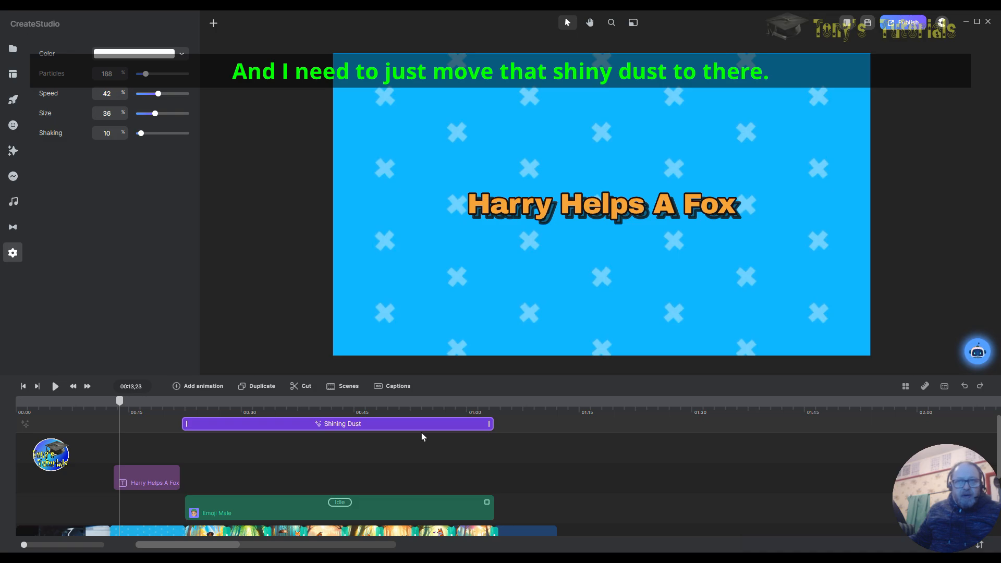
Step: Add another Crosses background to the scene track after the CTA clip
scroll(730, 473, down, 2)
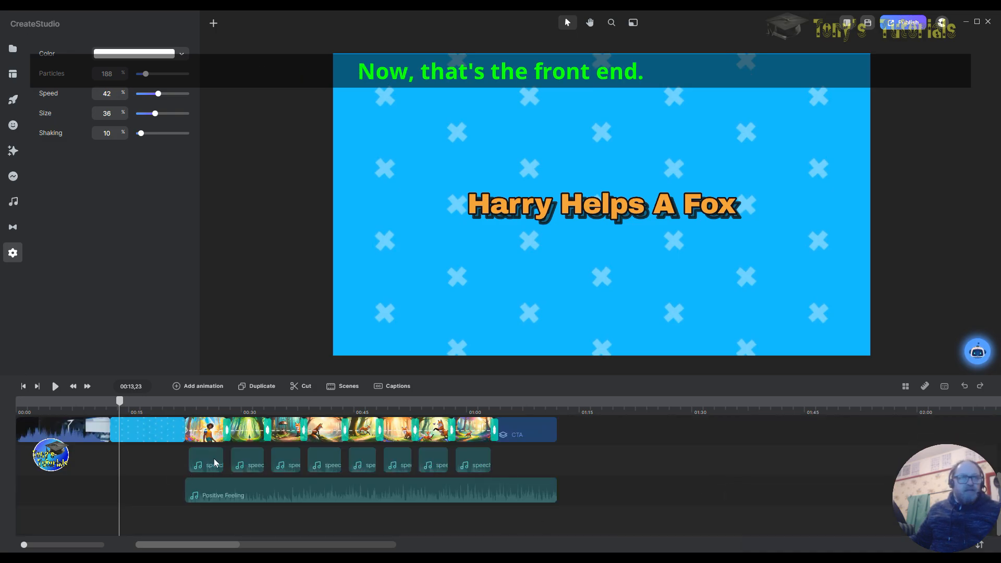
scroll(697, 478, up, 2)
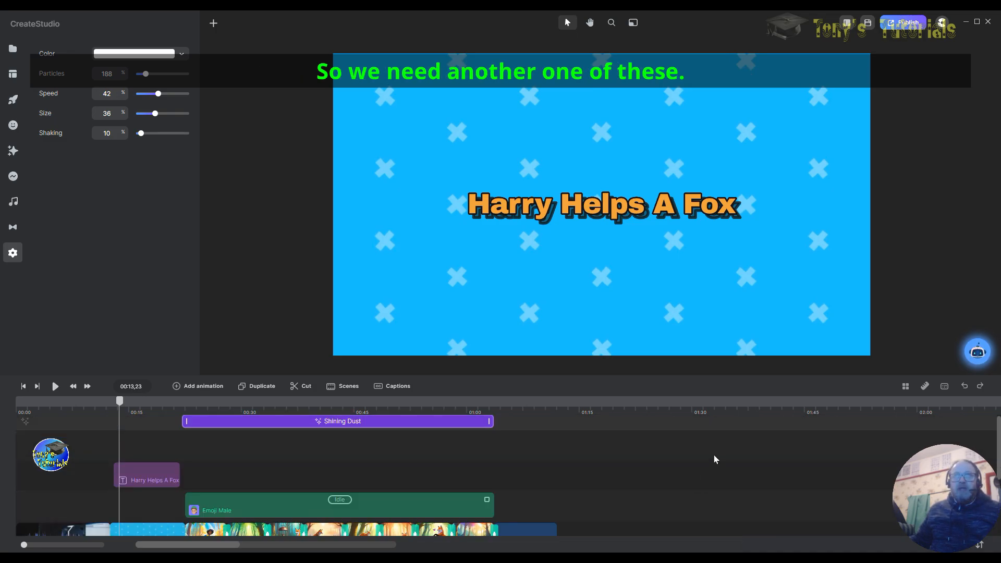
scroll(713, 454, down, 2)
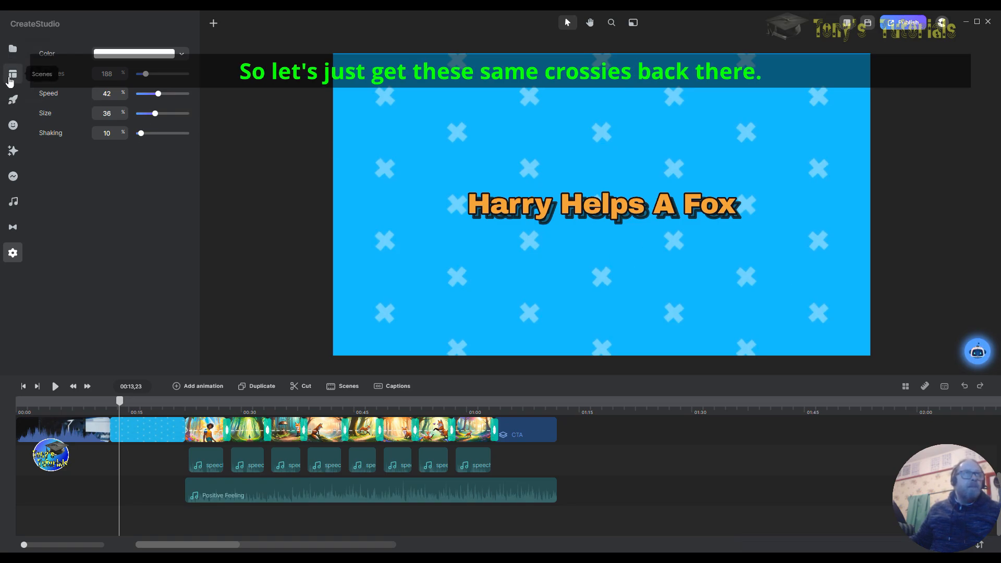
click(13, 99)
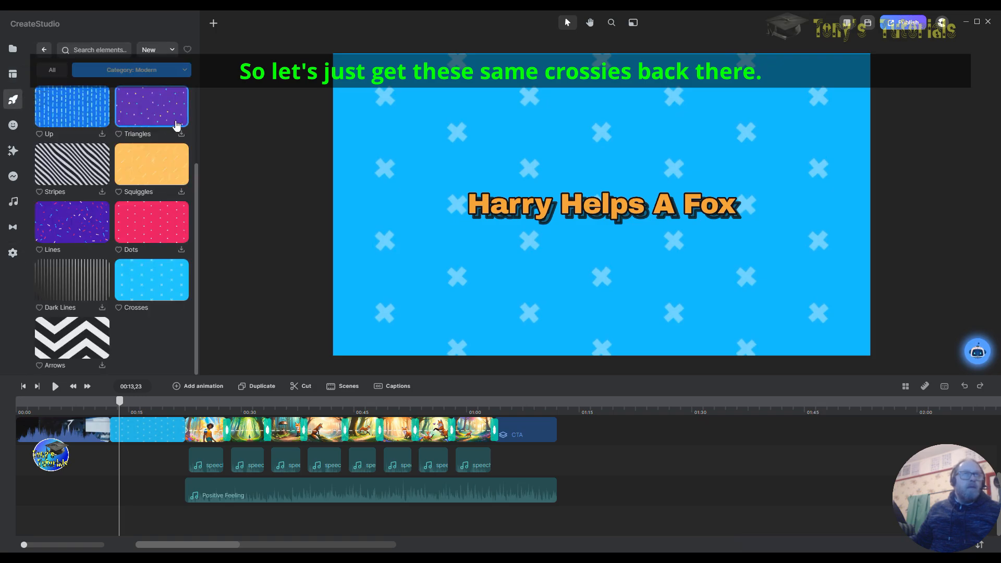
drag(156, 284, 628, 425)
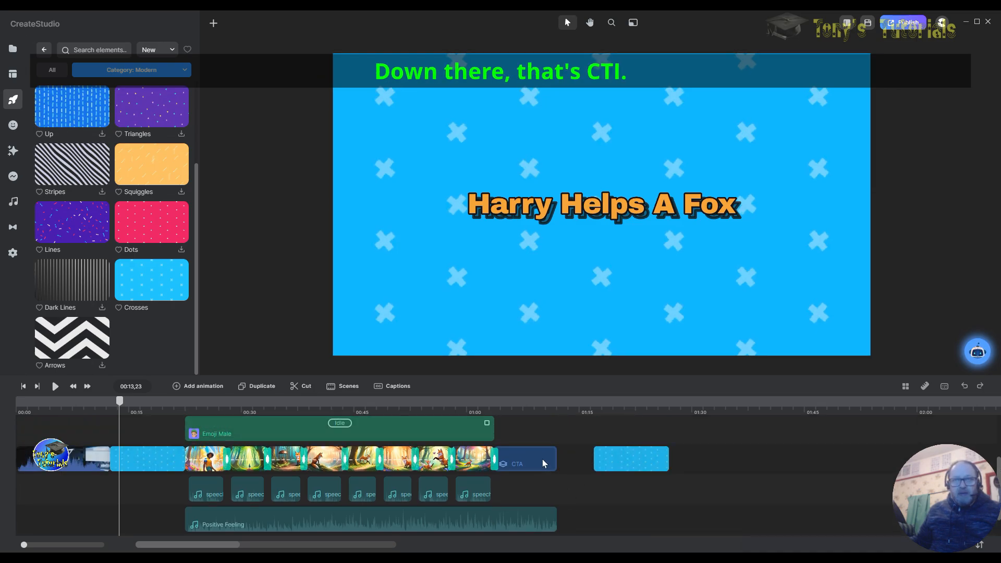
Step: Delete the CTA clip and move the new Crosses background directly behind the last story scene
click(542, 461)
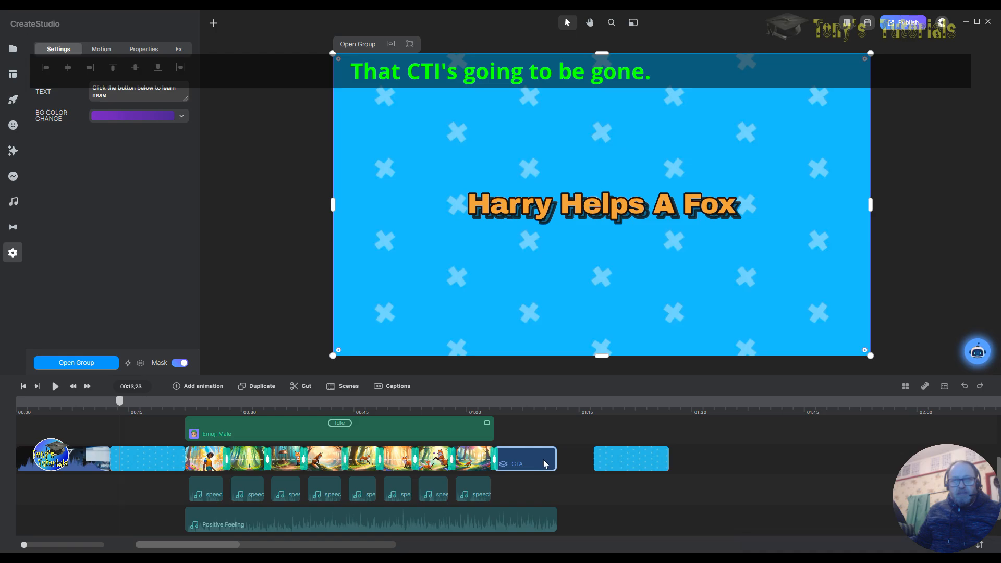
right_click(543, 462)
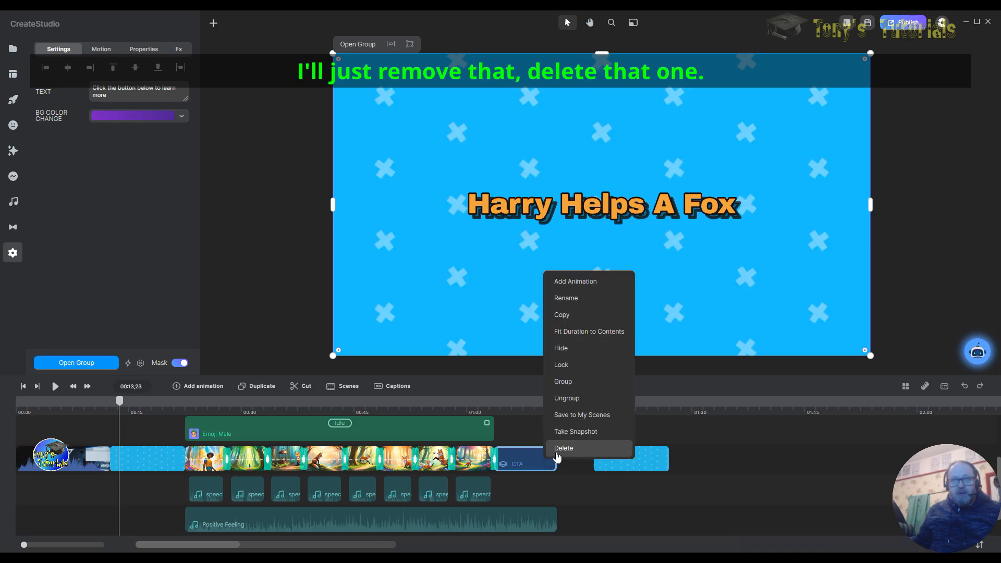
click(561, 449)
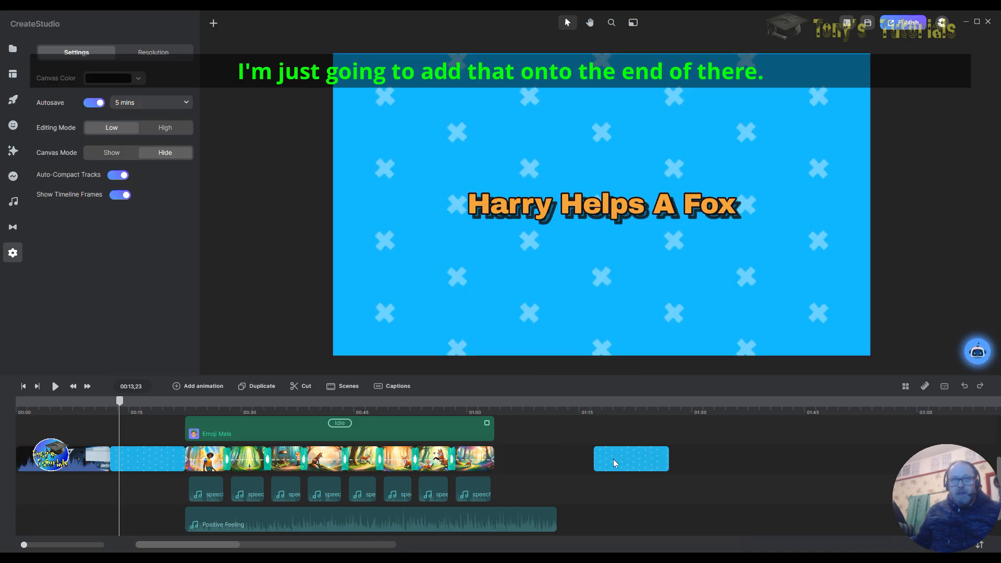
drag(614, 460, 526, 461)
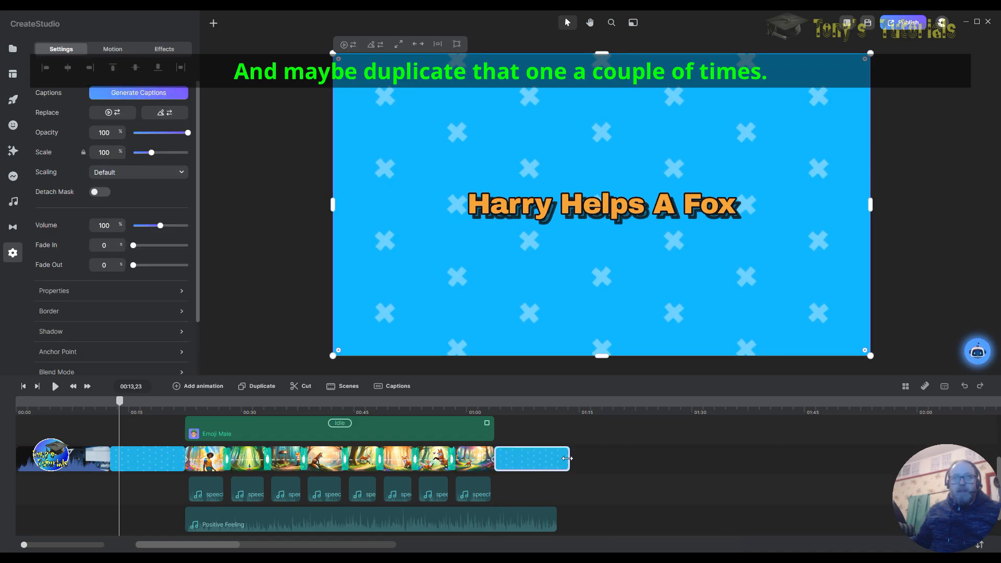
Step: Duplicate the closing Crosses background twice and line the copies up end to end after it
right_click(557, 460)
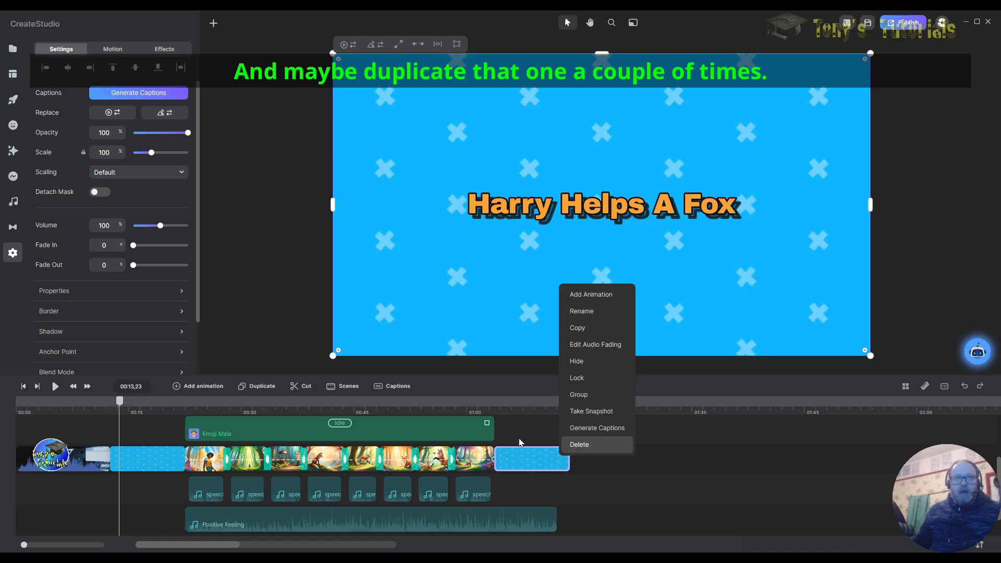
click(257, 387)
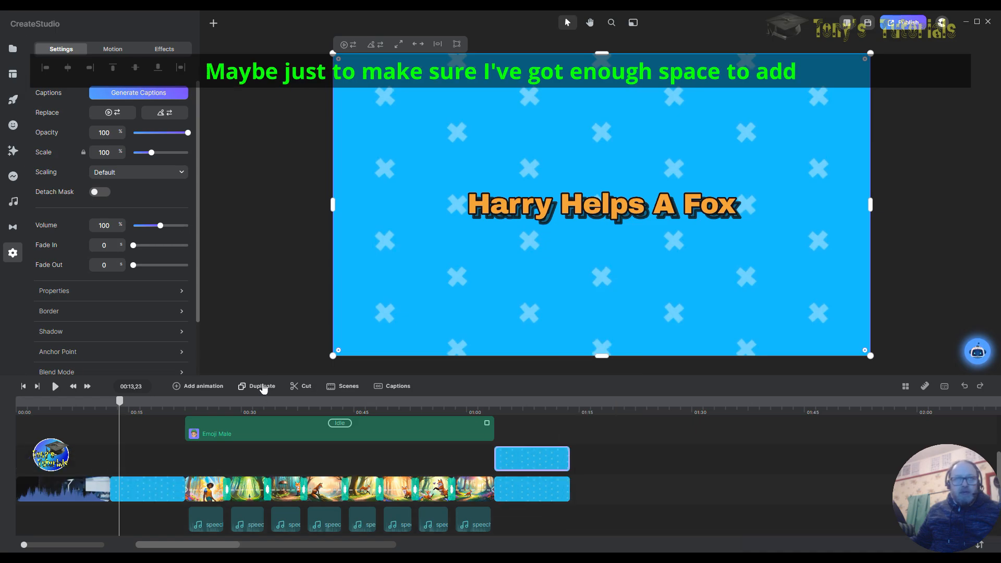
mouse_move(533, 490)
mouse_down()
mouse_move(670, 499)
mouse_move(633, 517)
mouse_move(609, 514)
mouse_up()
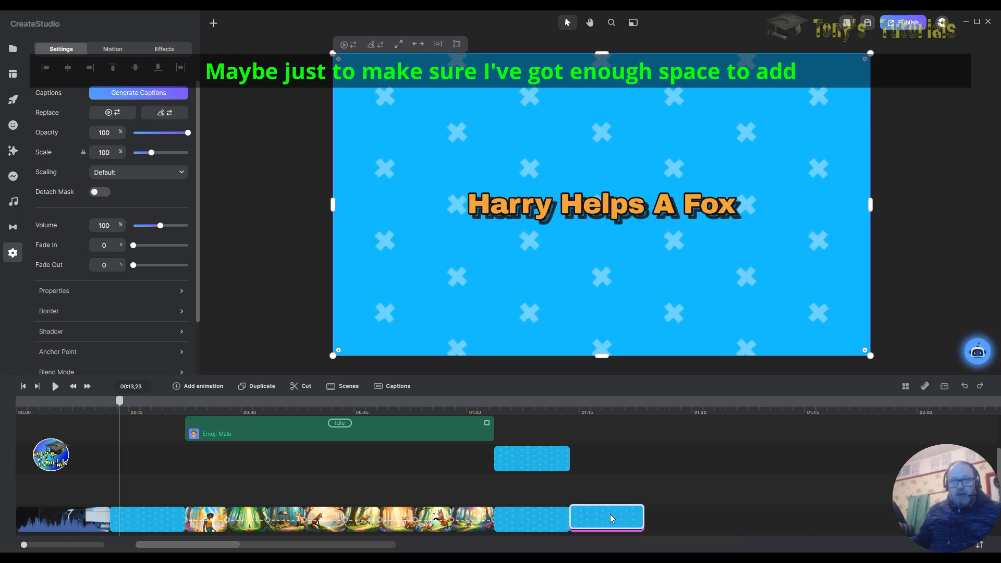
drag(553, 461, 708, 521)
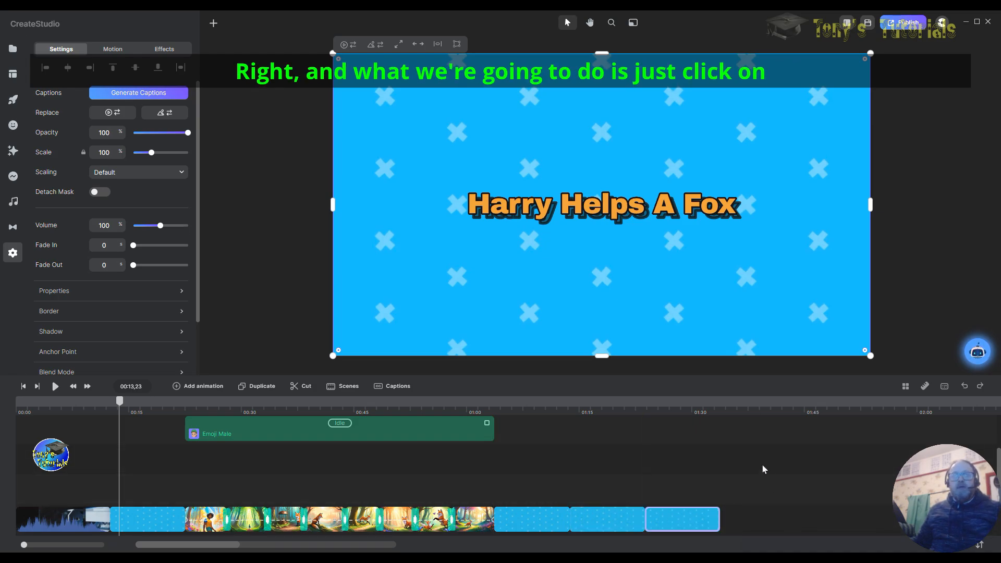
Step: Duplicate the Harry Helps A Fox title clip and place the copy over the start of the closing Crosses backgrounds
scroll(298, 486, up, 3)
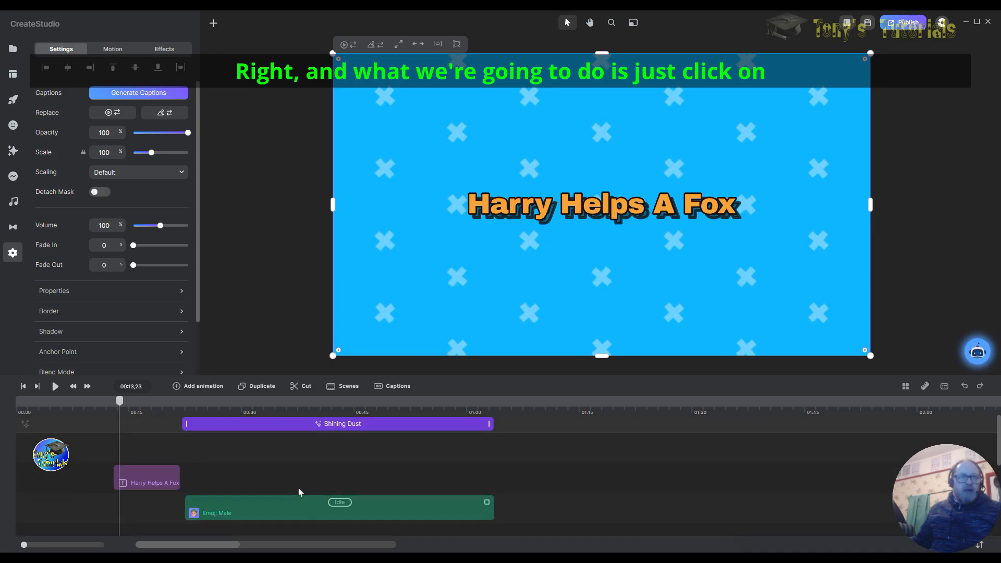
click(146, 479)
right_click(146, 478)
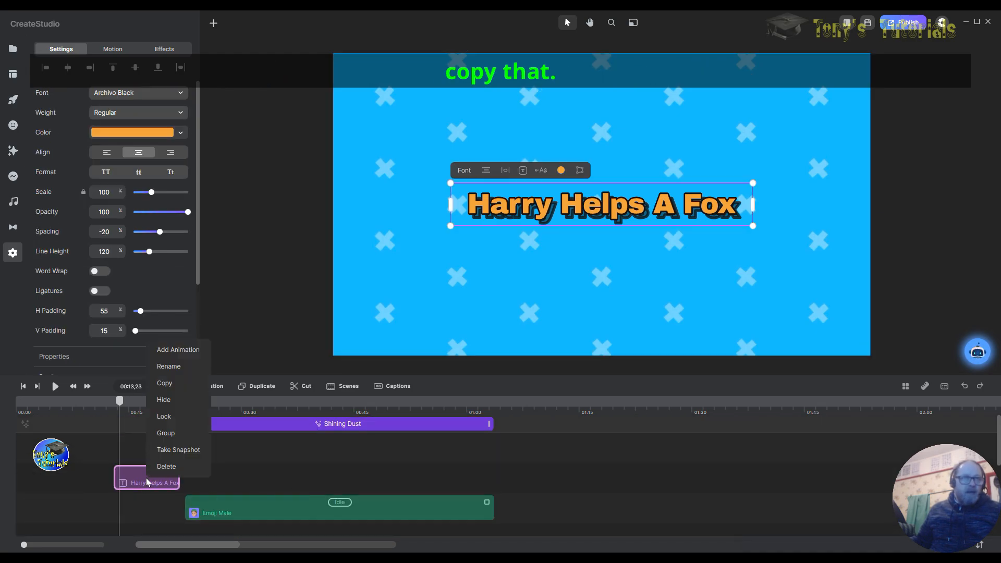
click(252, 386)
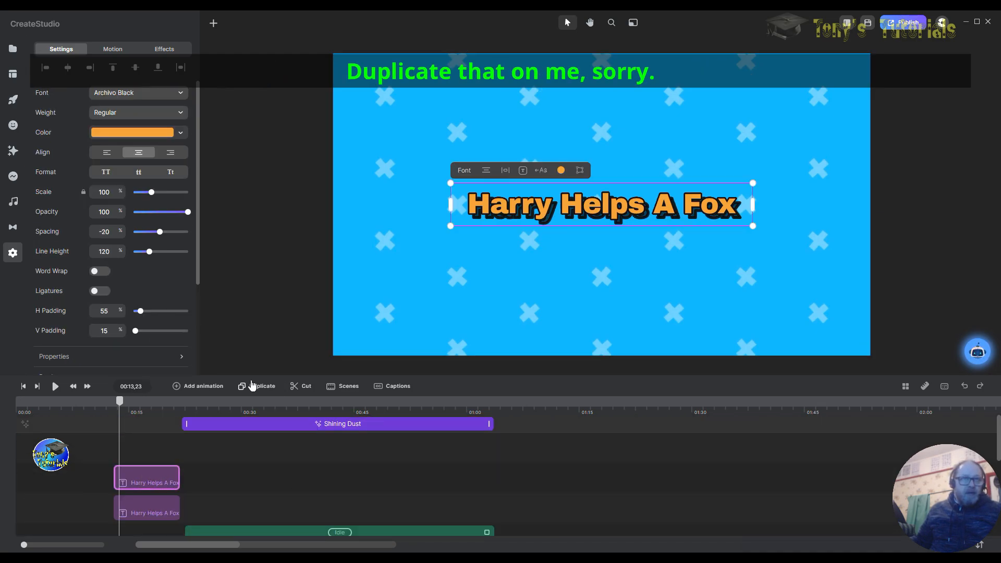
drag(142, 477, 554, 483)
scroll(766, 469, down, 3)
scroll(748, 492, up, 3)
click(673, 505)
scroll(674, 502, down, 3)
scroll(674, 501, up, 3)
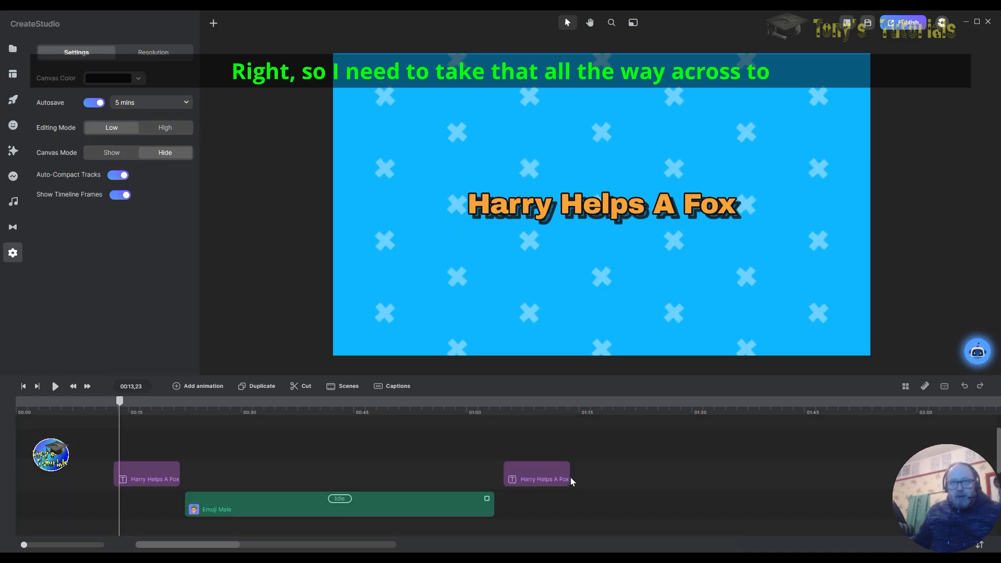
Step: Extend the copied title clip to about 01:30, near the end of the last Crosses background
drag(568, 474, 697, 475)
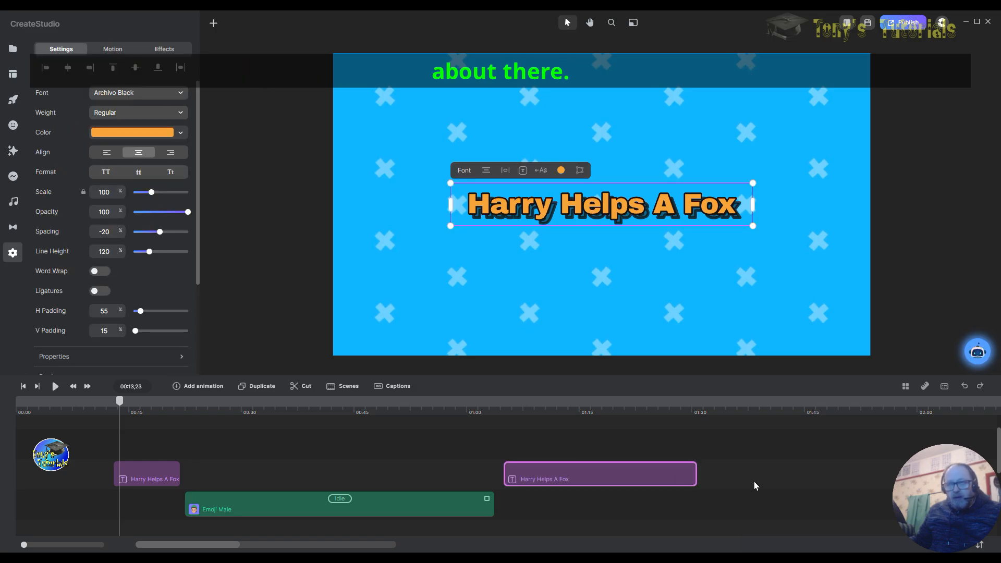
scroll(753, 480, down, 3)
scroll(750, 478, up, 3)
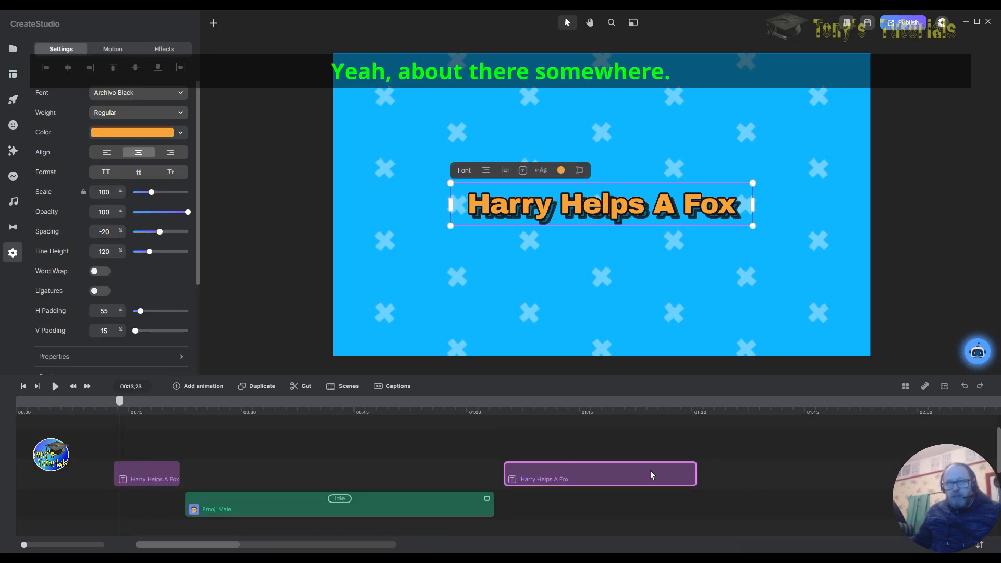
drag(692, 473, 697, 473)
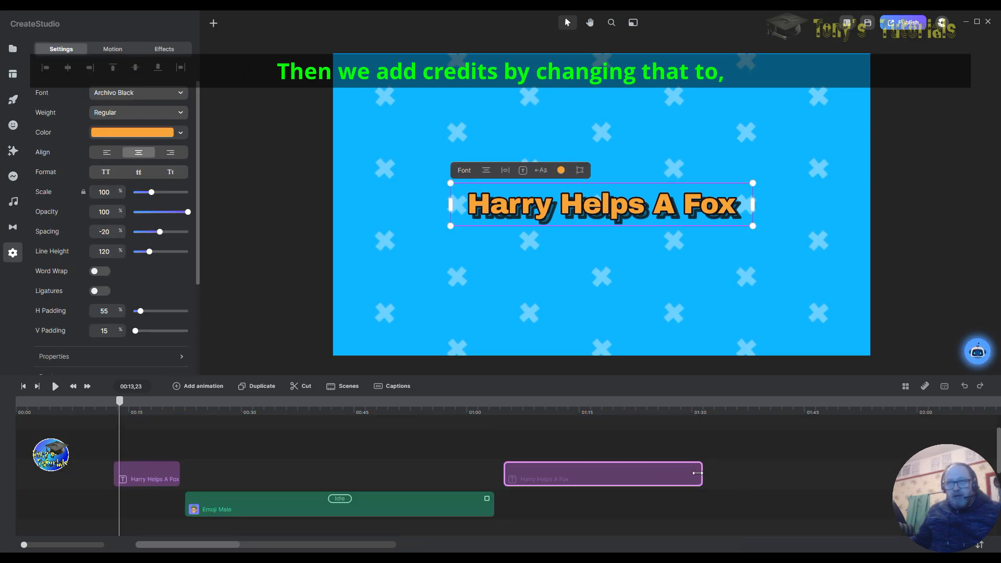
Step: Replace the Harry Helps A Fox title text on the canvas with the heading Credits
double_click(641, 472)
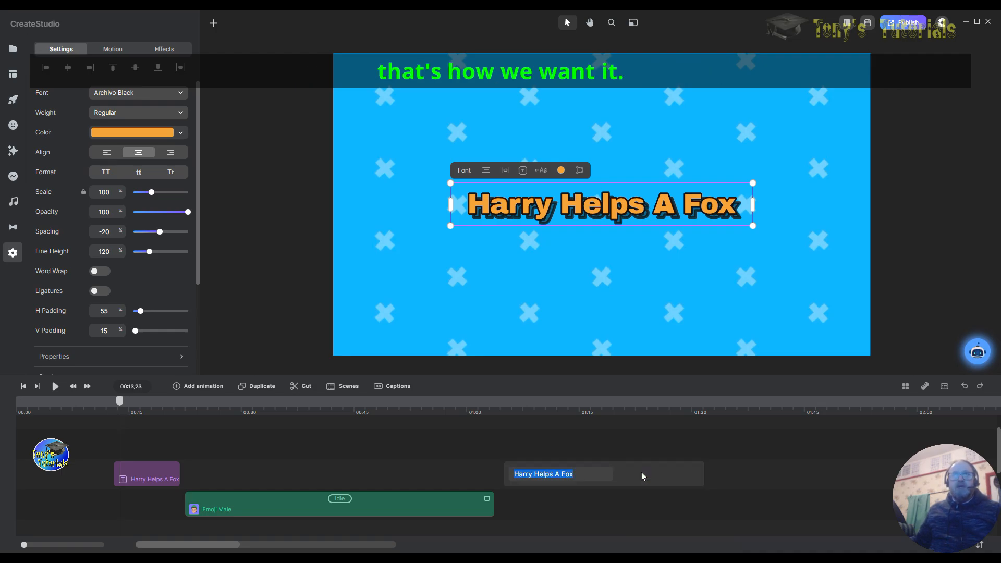
drag(742, 213, 435, 197)
double_click(720, 205)
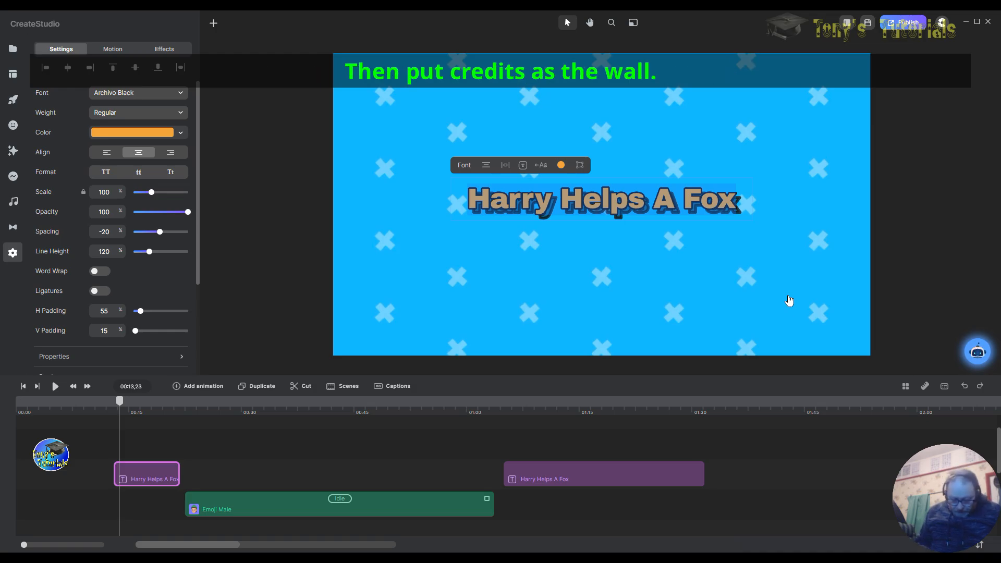
text(Cred)
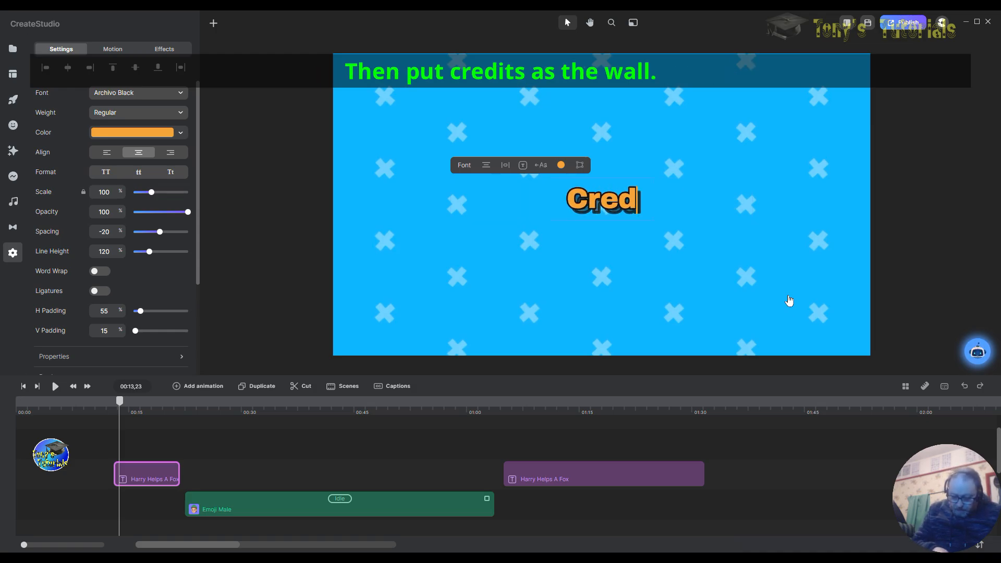
text(its)
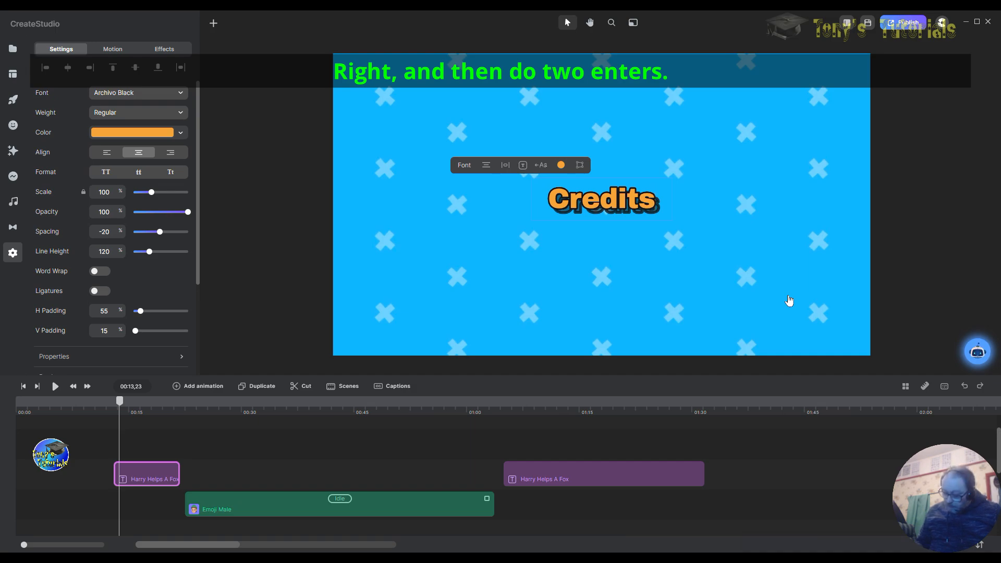
Step: Leave a blank line under the Credits heading and add the line Video Made
key(Return)
key(Return)
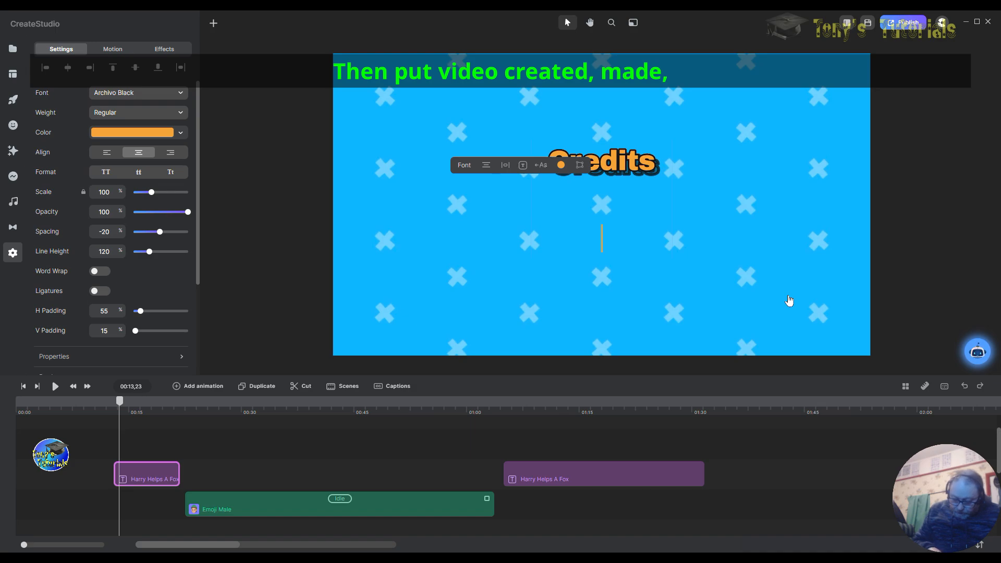
text(V)
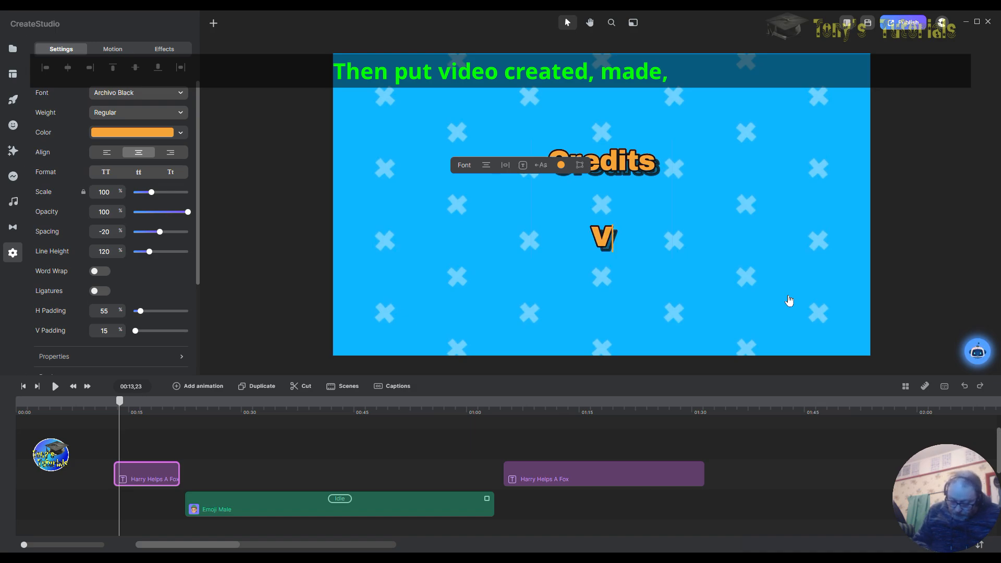
text(ideo )
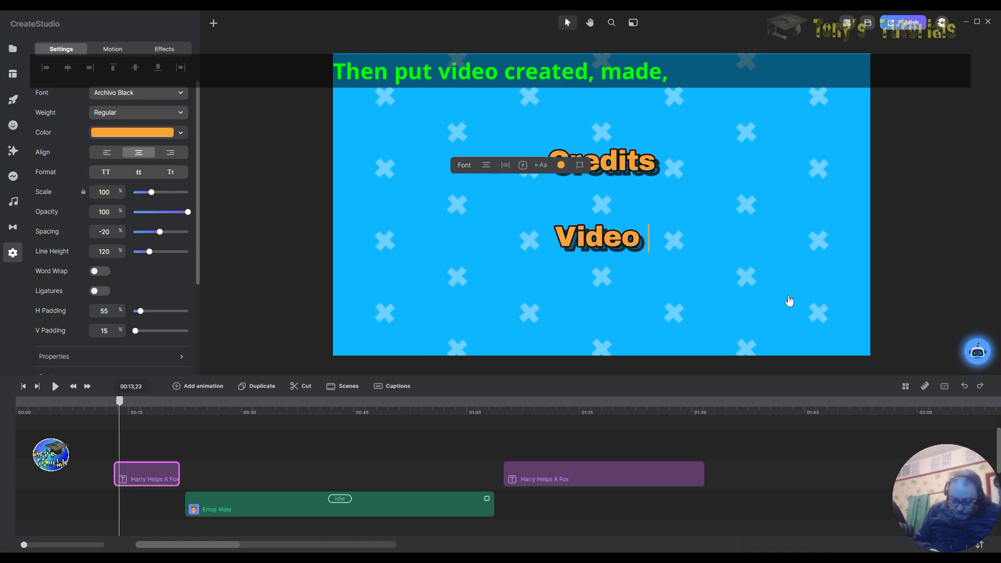
text(C)
key(BackSpace)
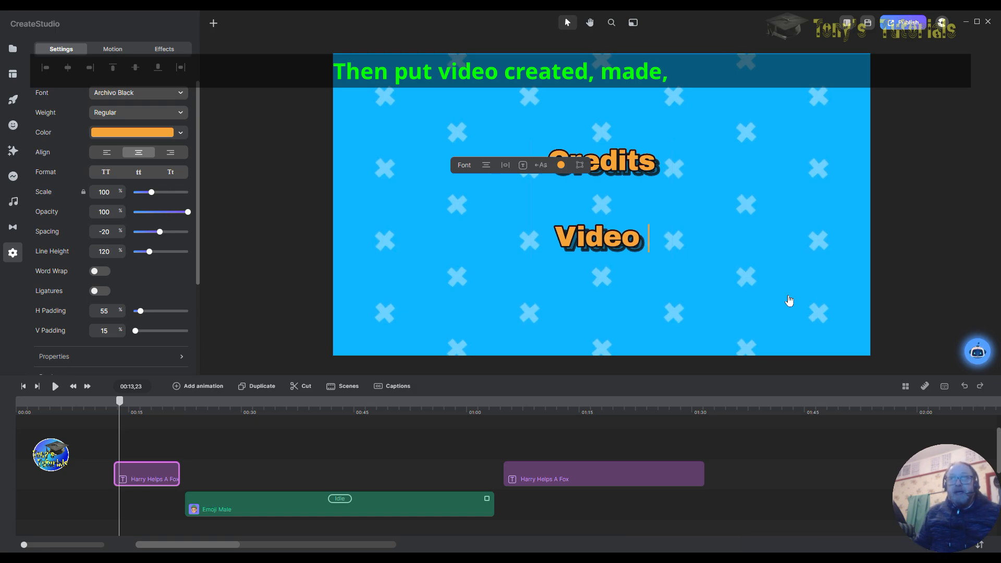
text(Made)
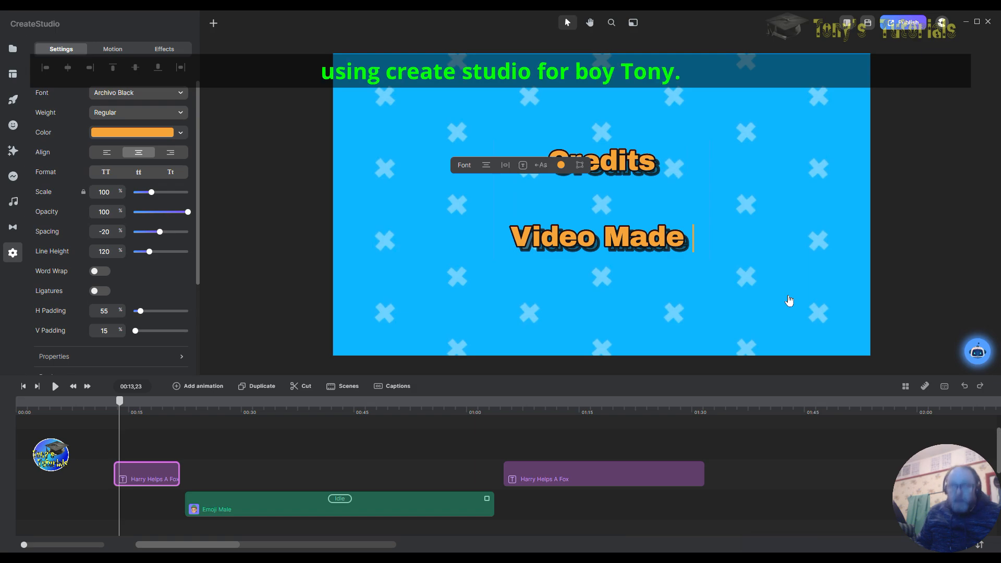
Step: Add Using and Create Studio 4 as two separate lines below Video Made
key(Return)
text(Usin)
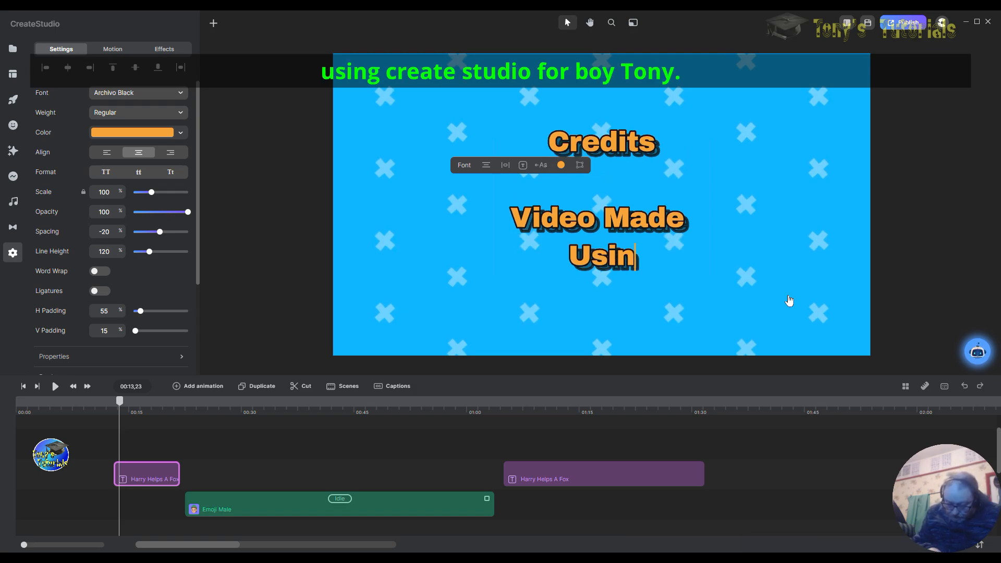
text(g)
key(Return)
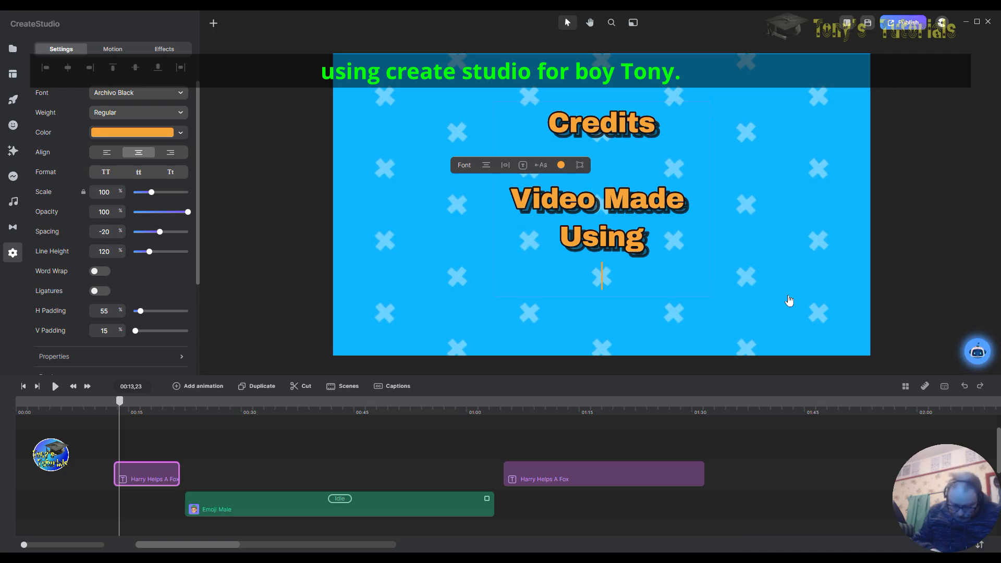
text(Creat)
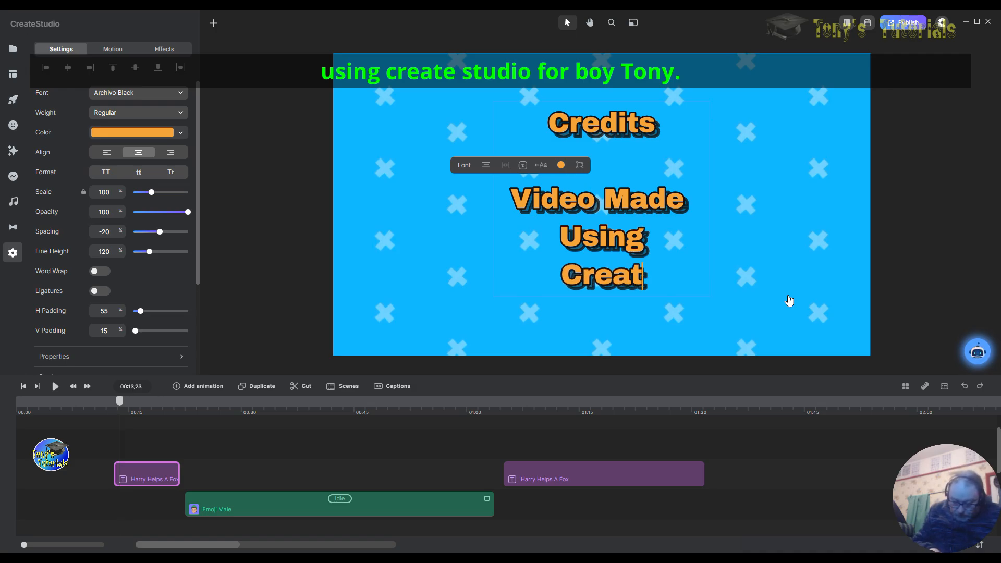
text(e Stu)
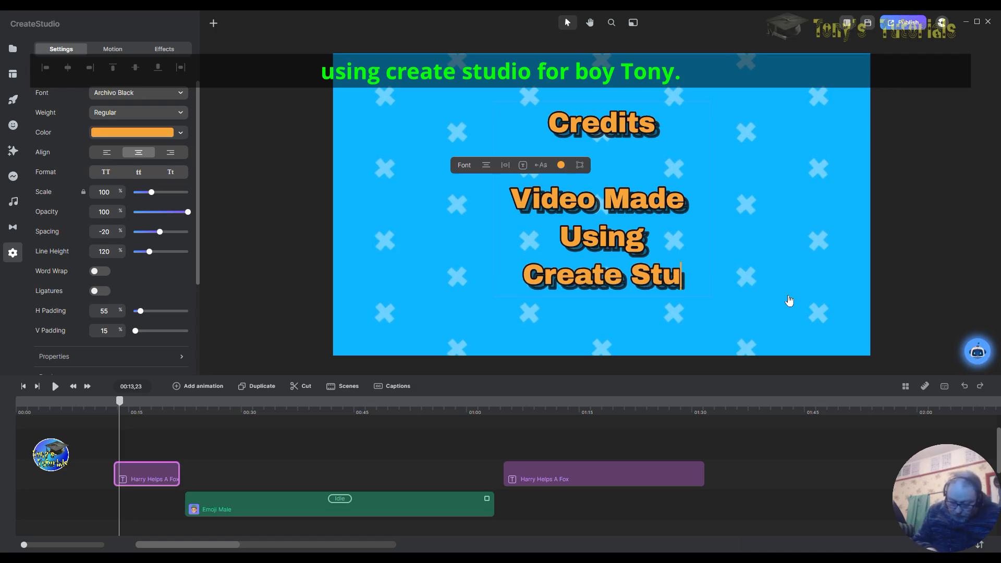
text(dio )
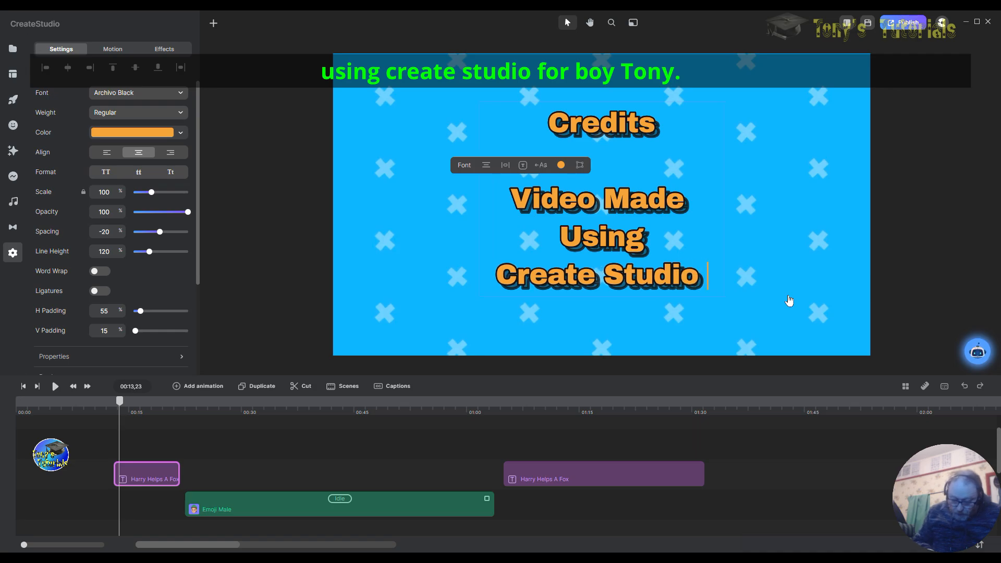
text(4)
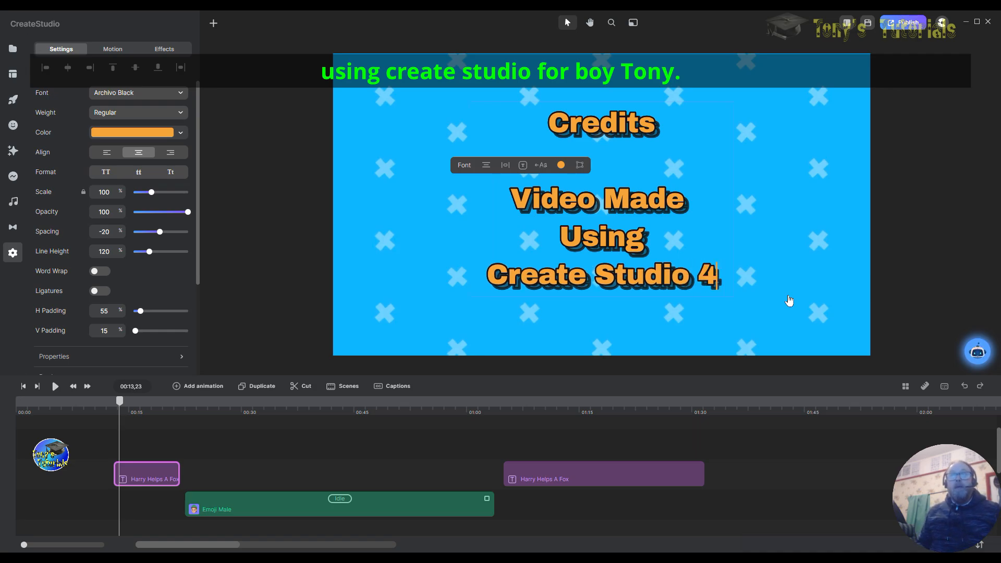
Step: Add a By line below Create Studio 4, followed by the creator's full name on its own line
key(Return)
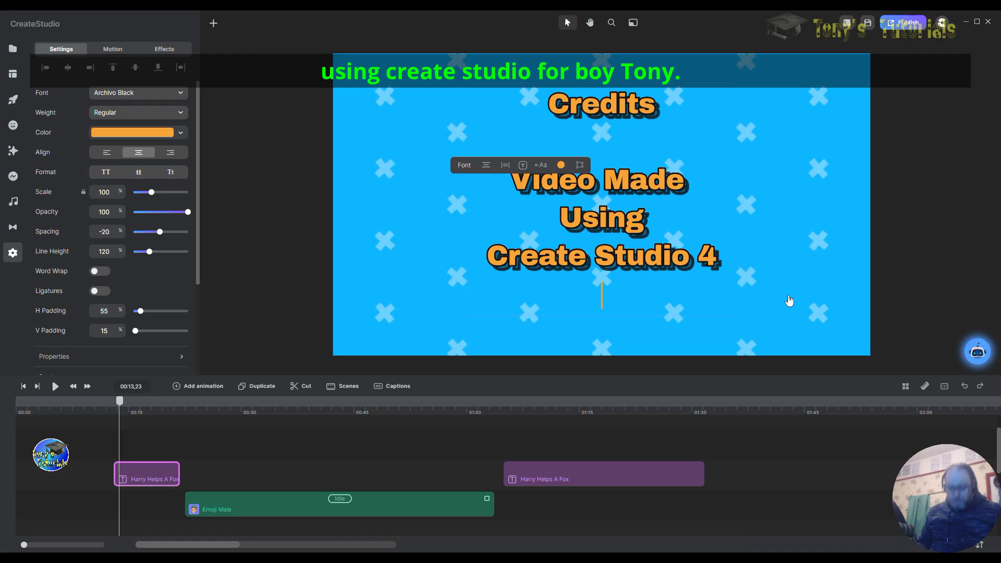
text(By)
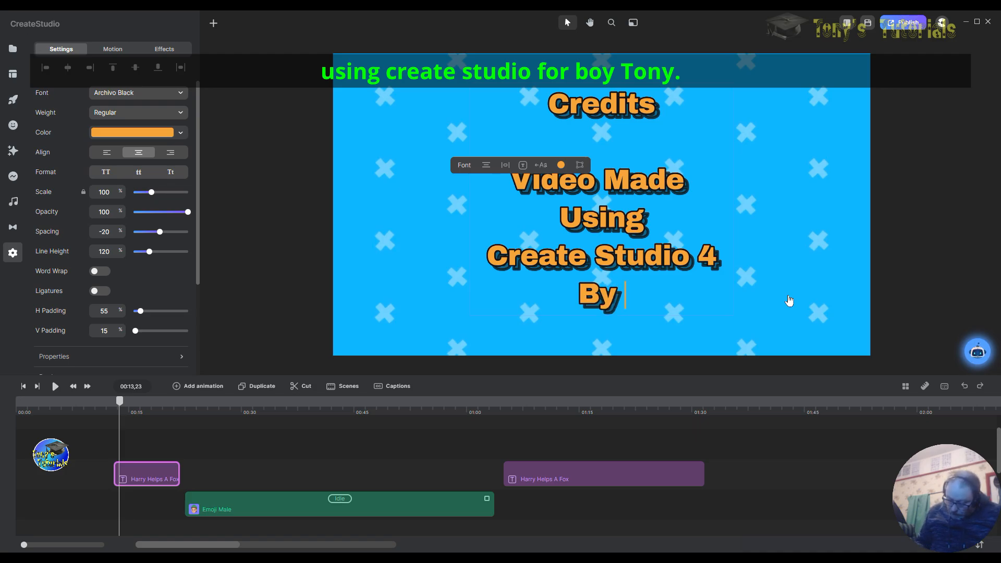
key(Return)
text(Tony Smith)
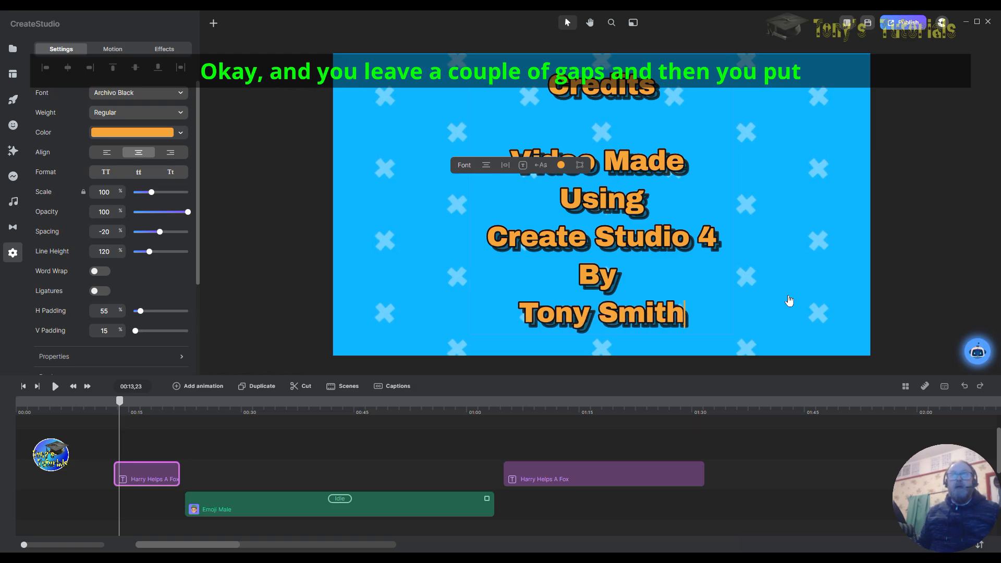
Step: Leave a blank line after the creator's name and add Music Courtesy of and Create Studio 4 on two lines
key(Return)
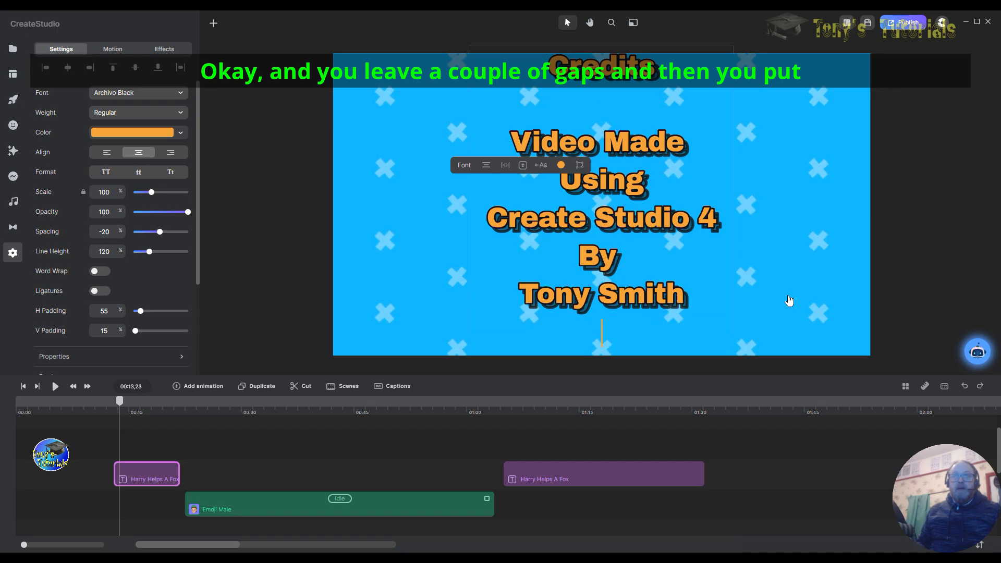
key(Return)
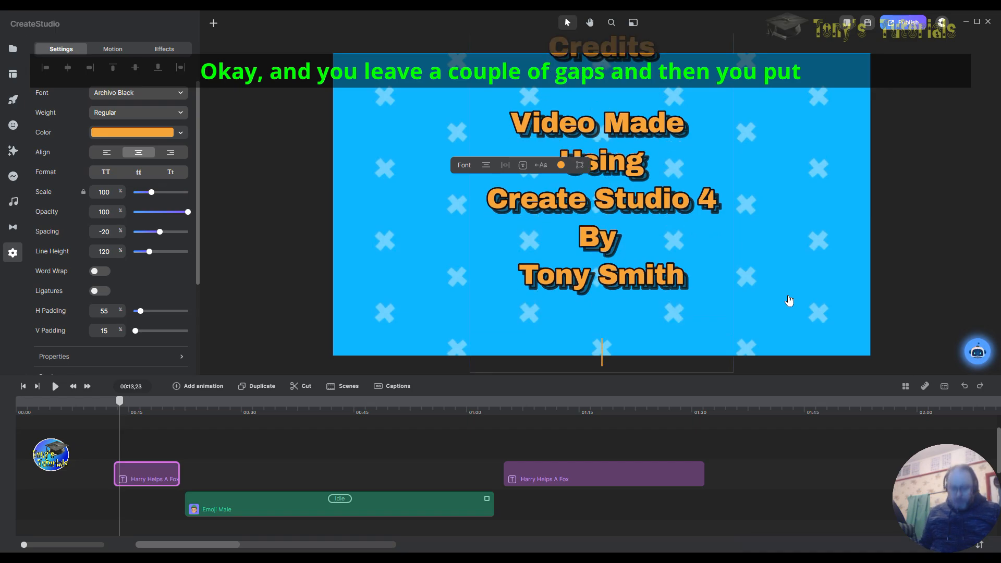
text(Music )
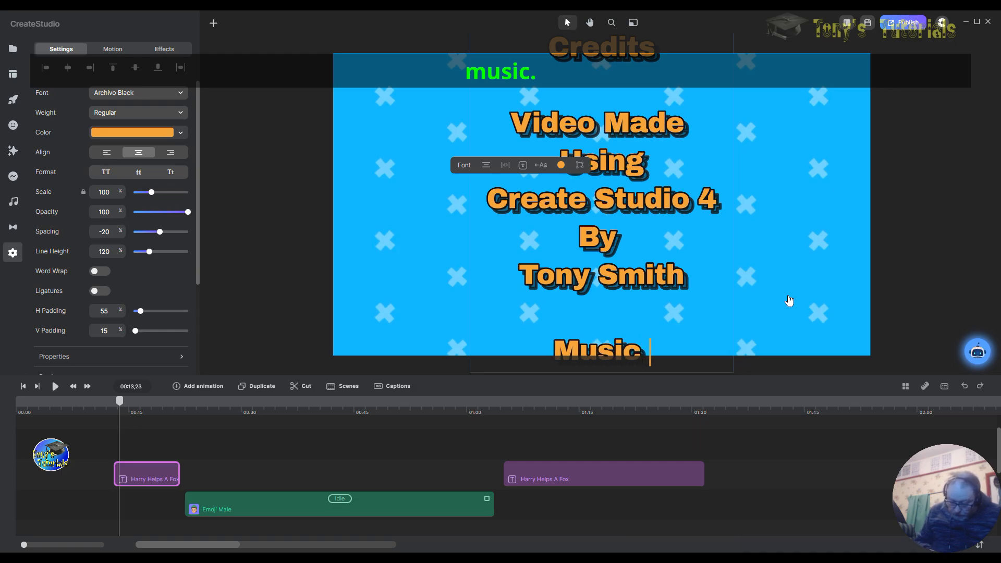
text(Cou)
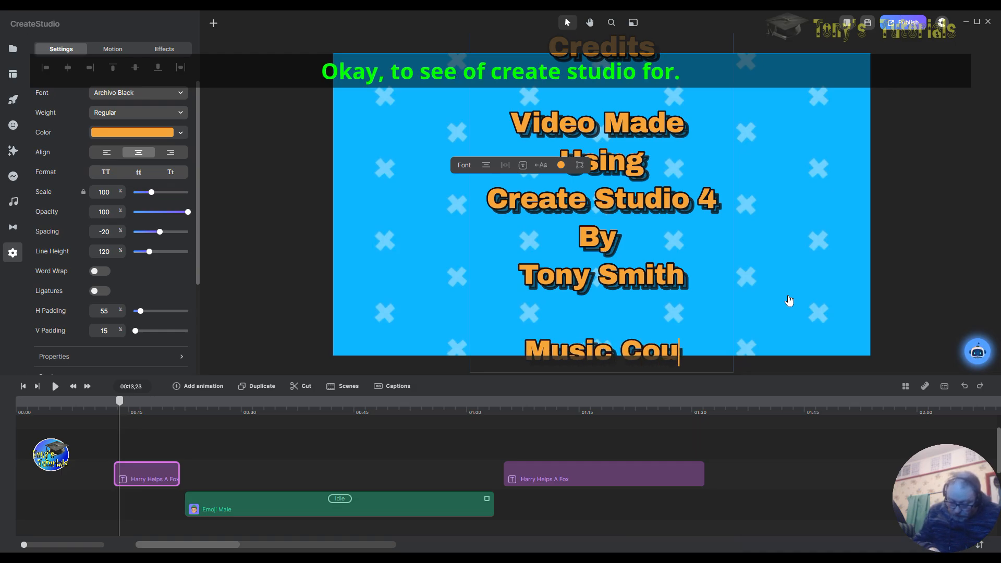
text(rte)
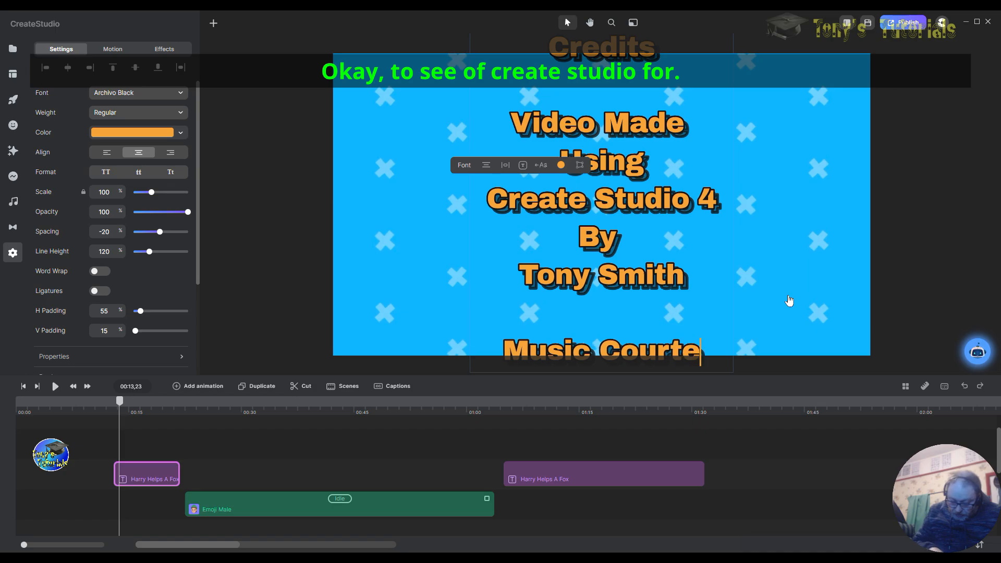
text(sy of)
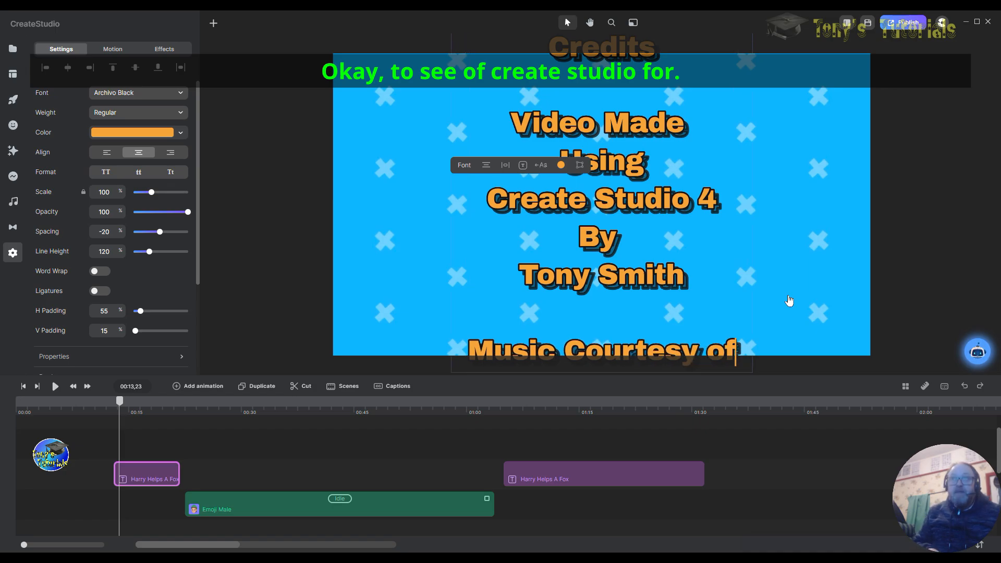
key(Return)
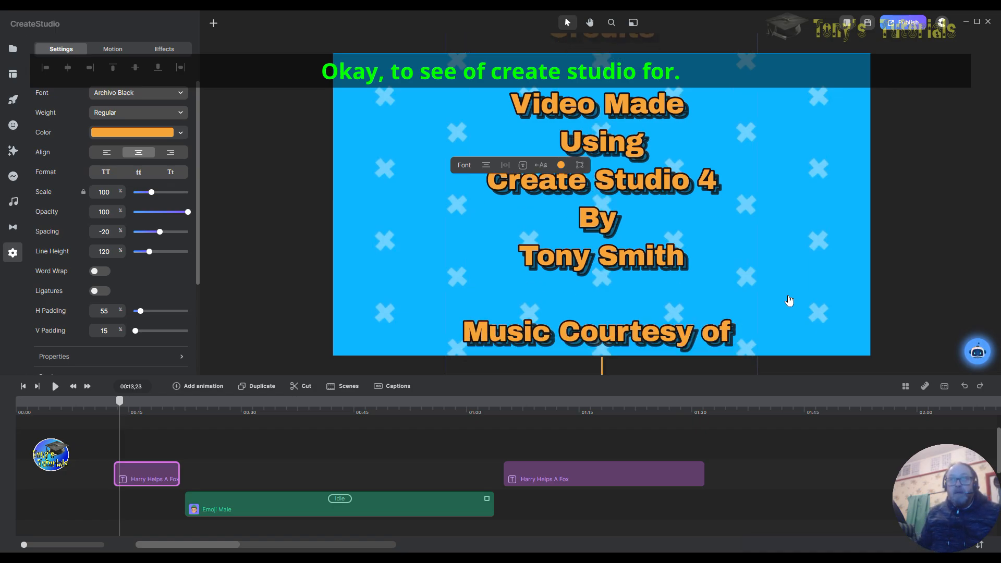
text(C)
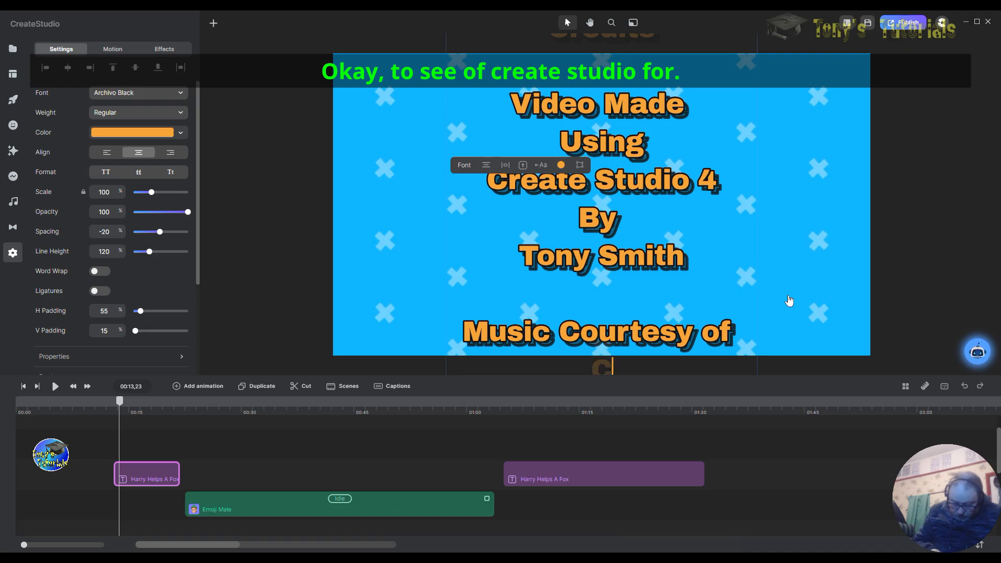
text(reate )
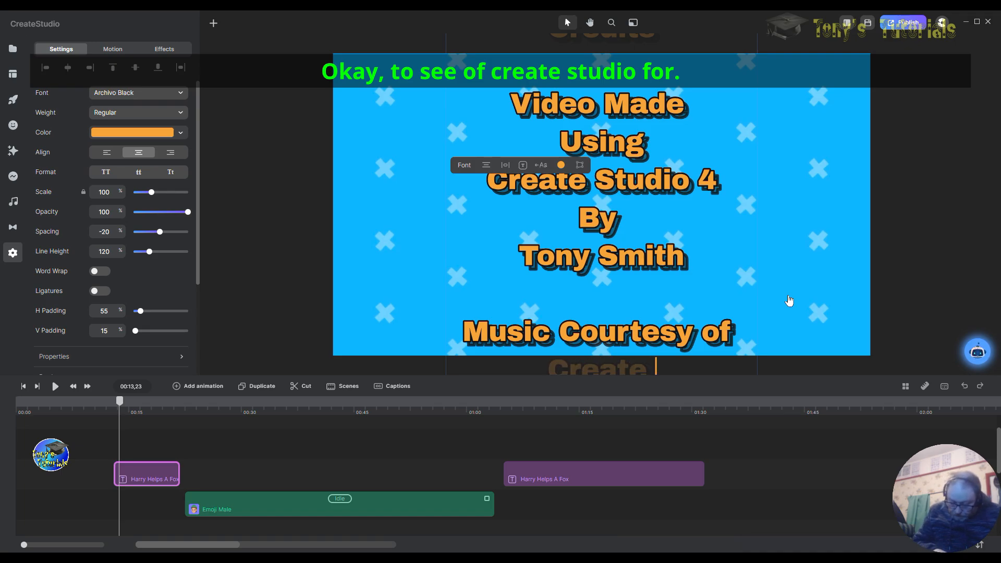
text(Studi)
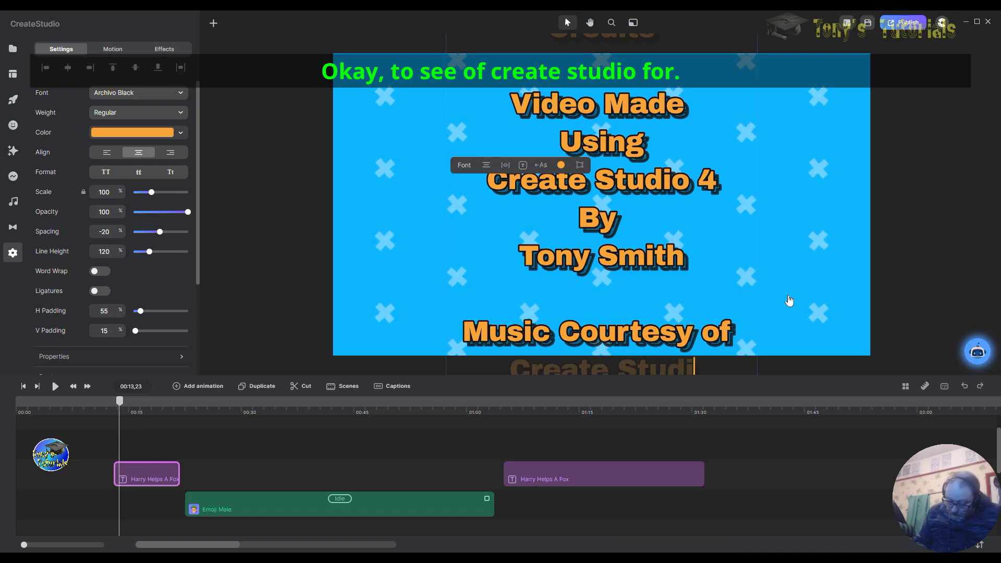
text(o 4)
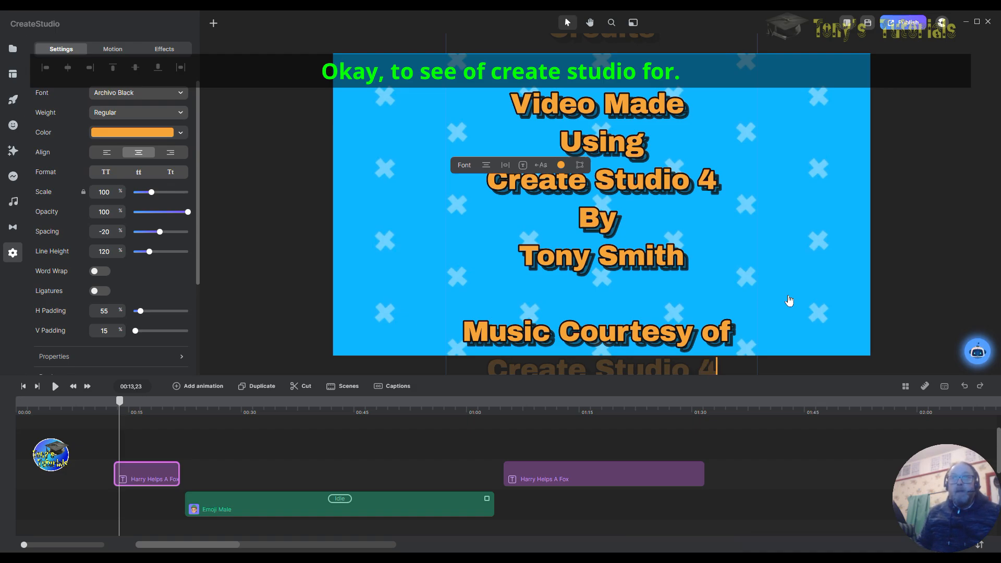
Step: Add a Special Thanks line below the music credit and move the credits text block upward on the canvas
key(Return)
key(Return)
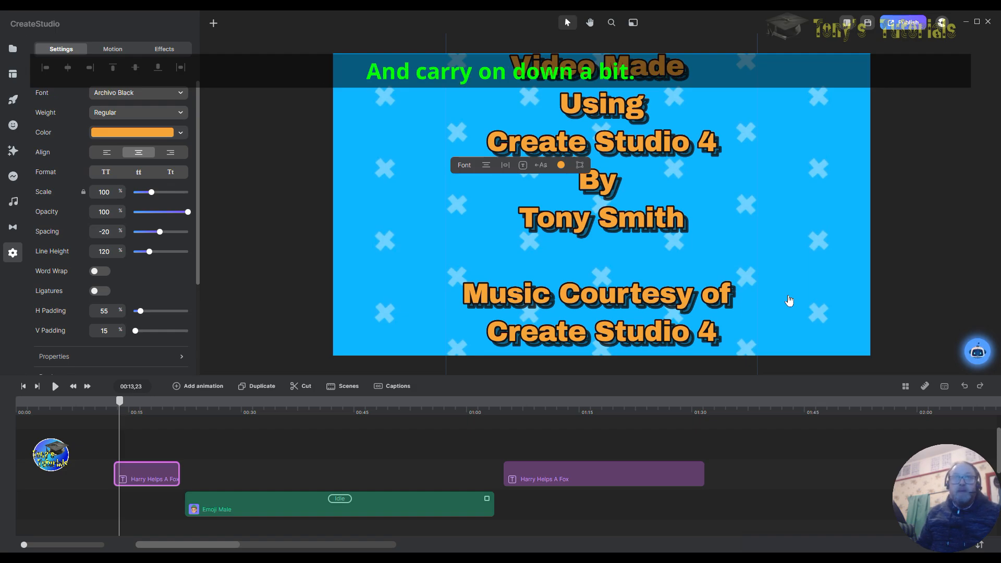
key(Return)
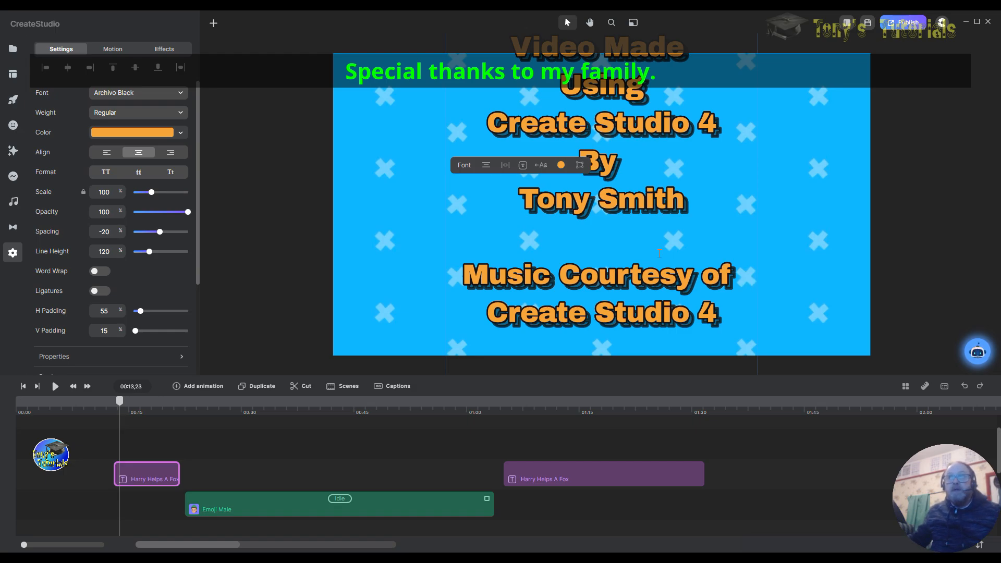
key(Return)
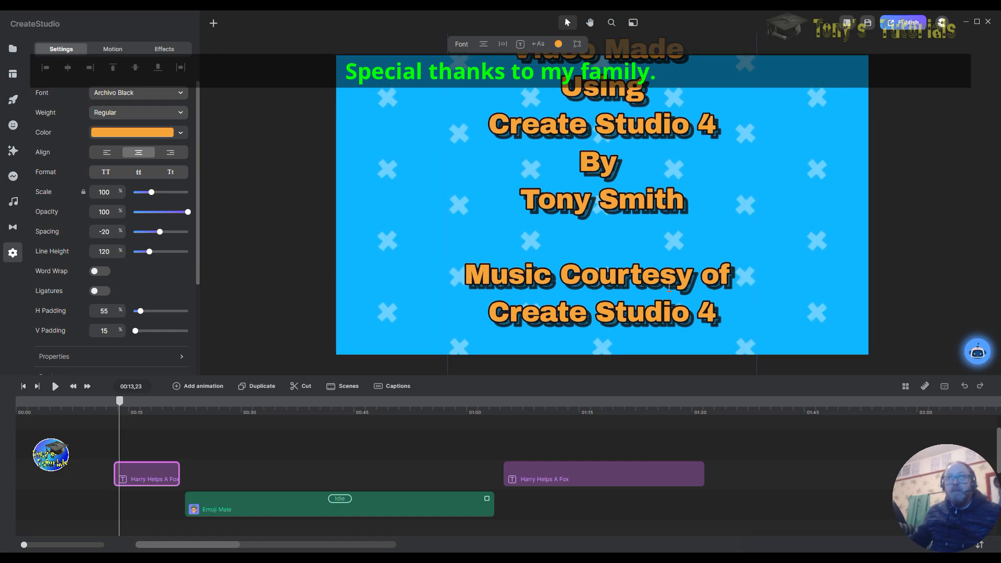
click(790, 324)
drag(626, 307, 644, 215)
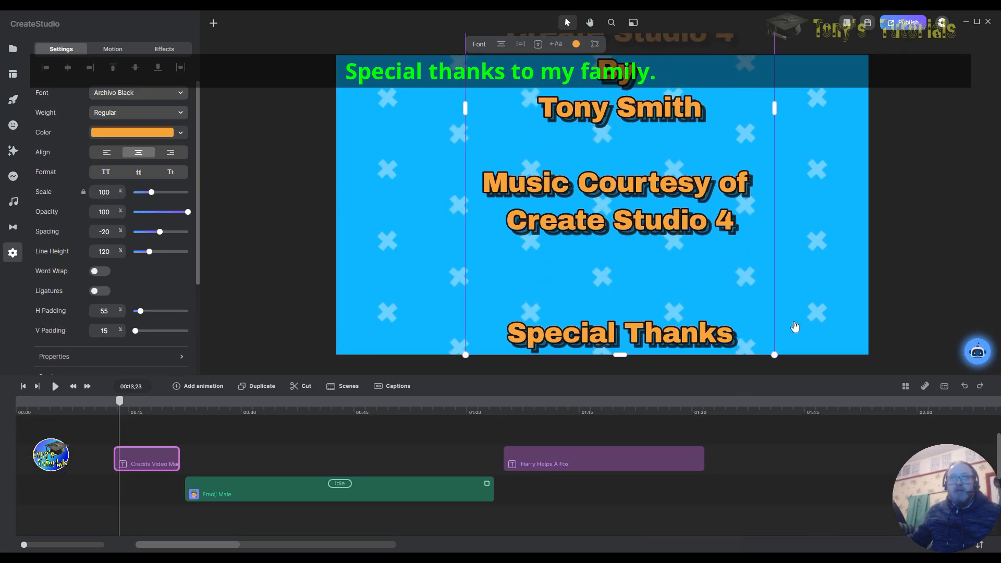
Step: Remove the extra blank line above Special Thanks and place the text cursor at the end of that line
double_click(681, 296)
click(680, 297)
key(BackSpace)
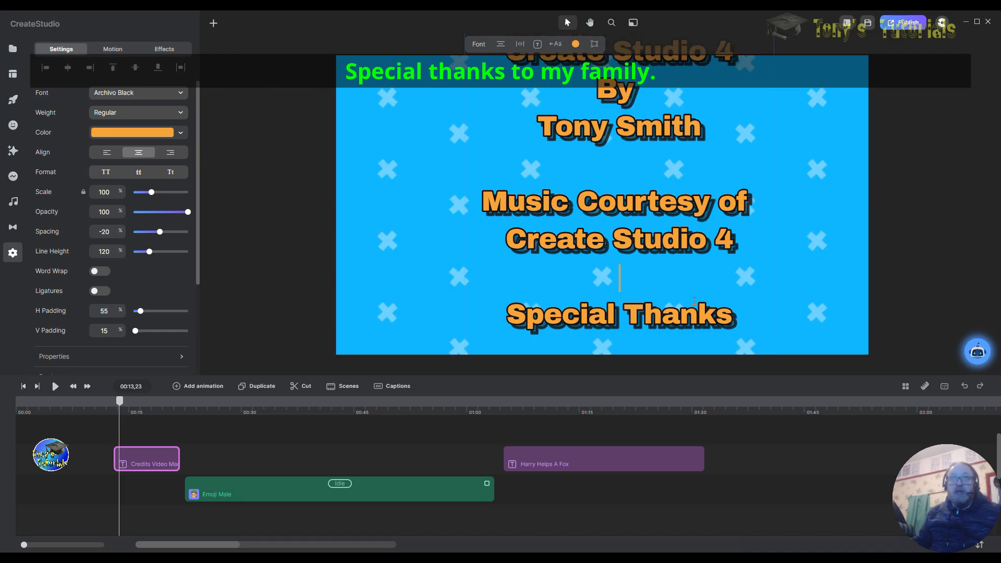
click(760, 320)
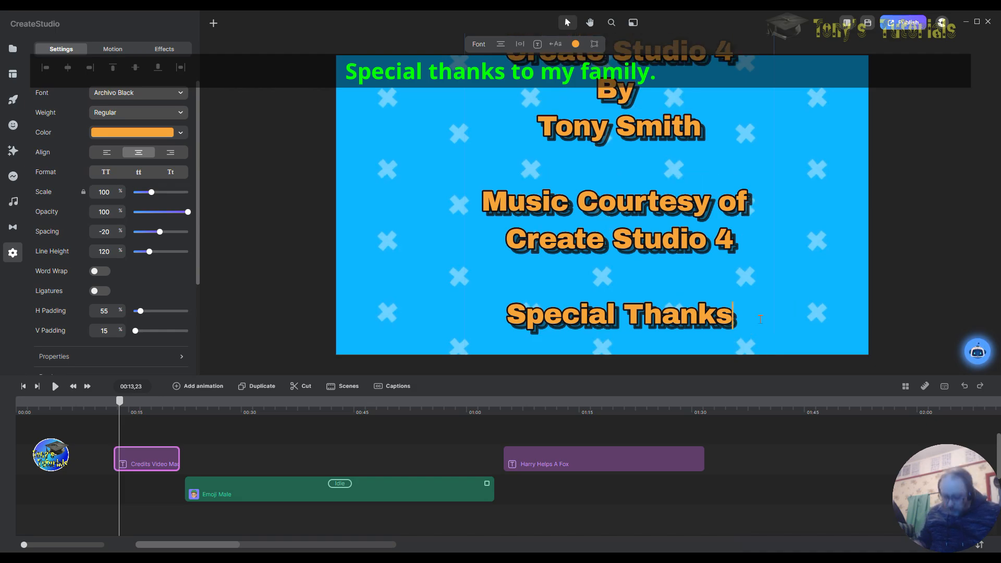
Step: Complete the line as Special Thanks To and add My Family , Friends on the line below it
text(To)
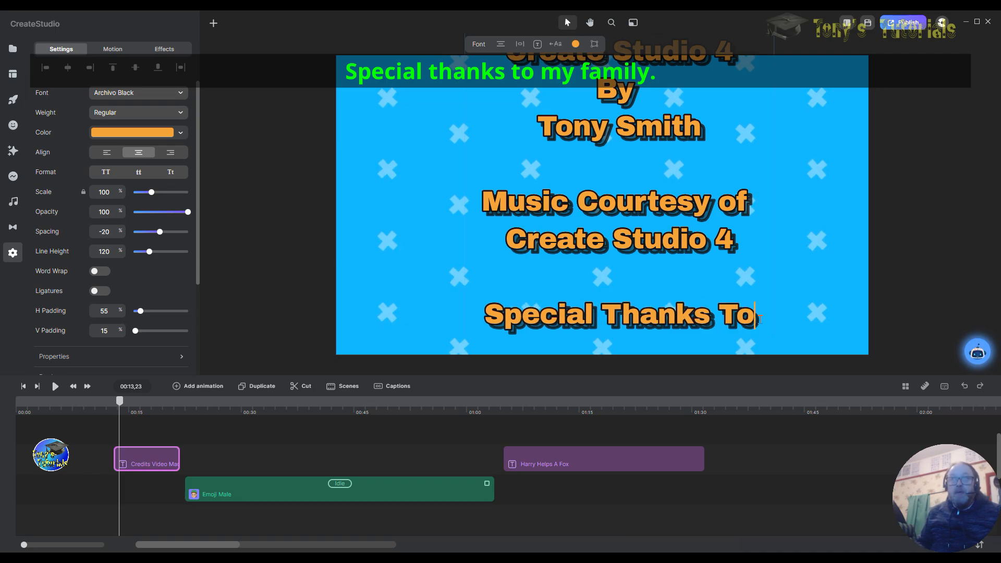
key(Return)
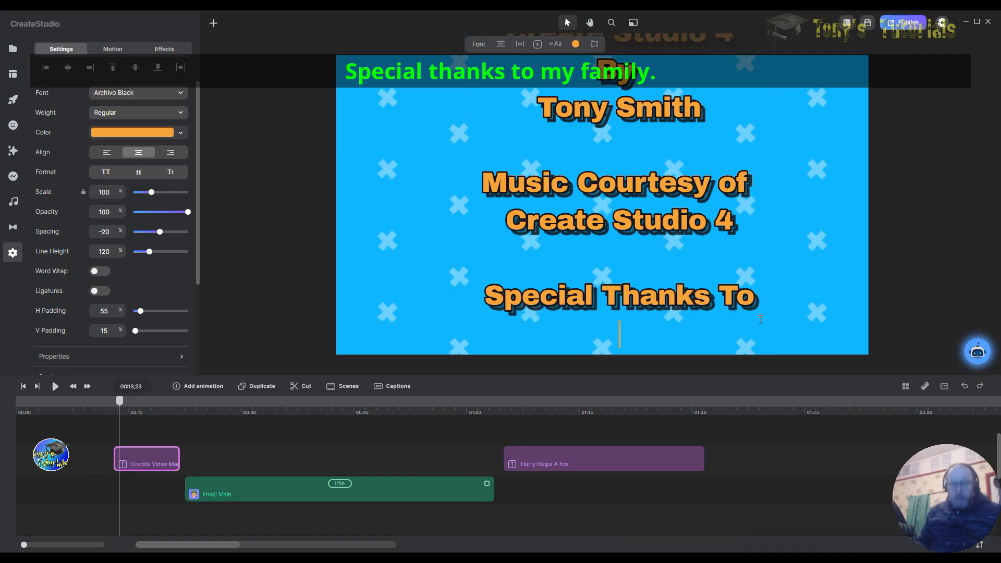
text(M)
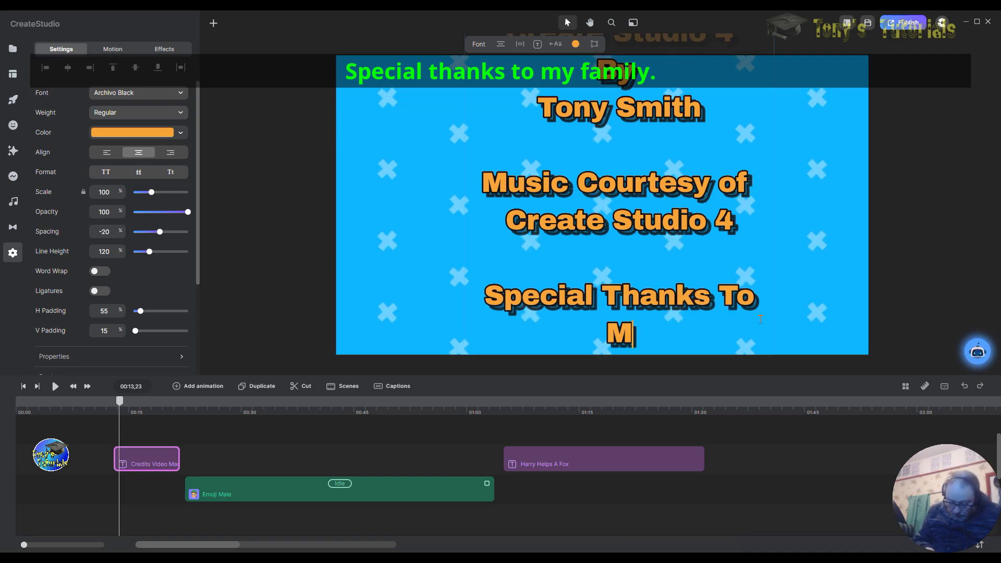
text(y F)
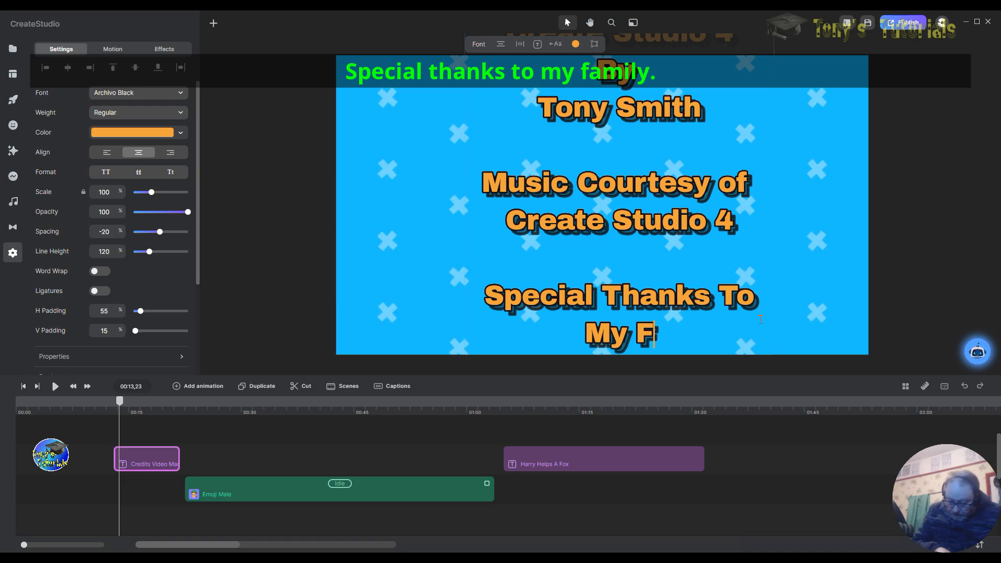
text(amily )
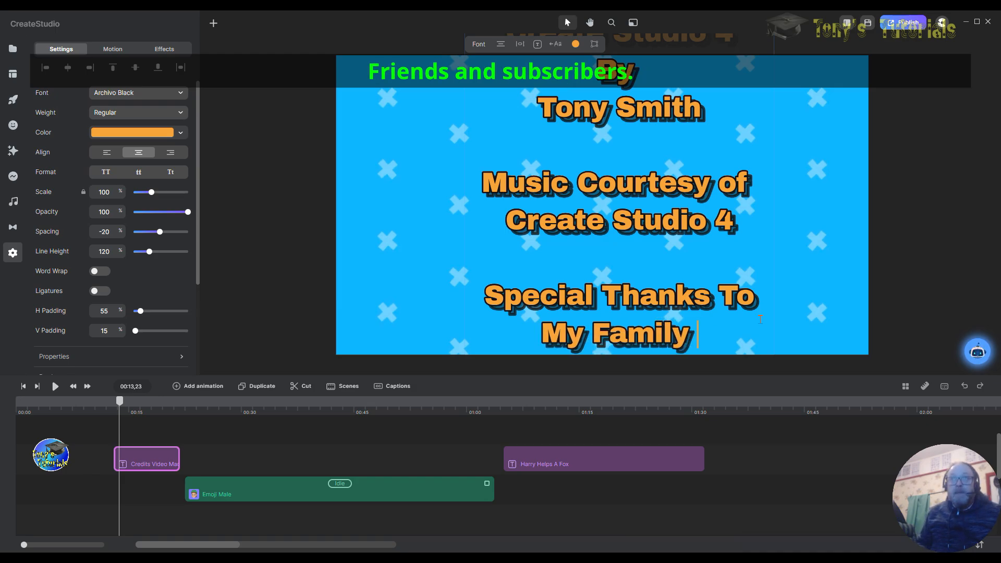
text(,)
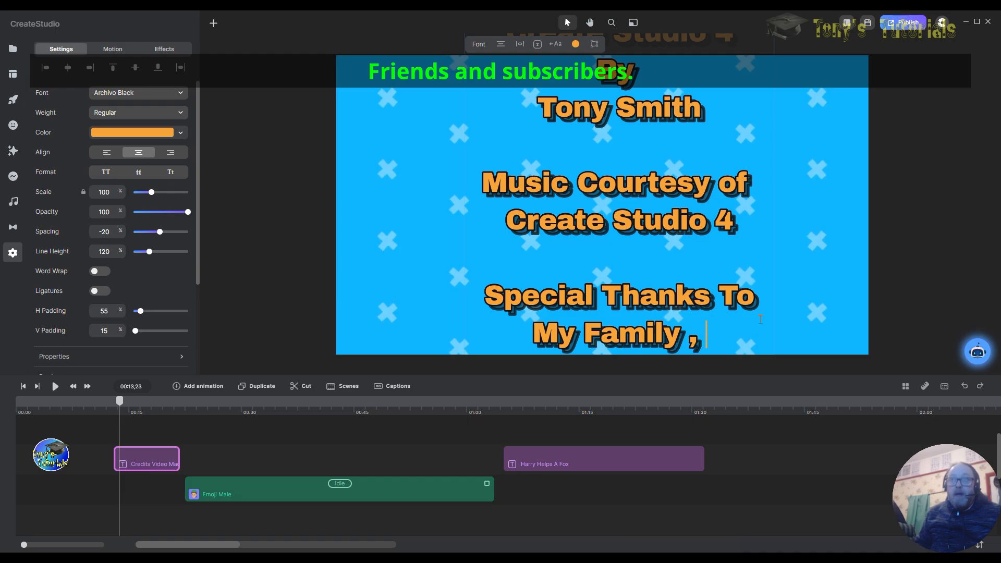
text( Fr)
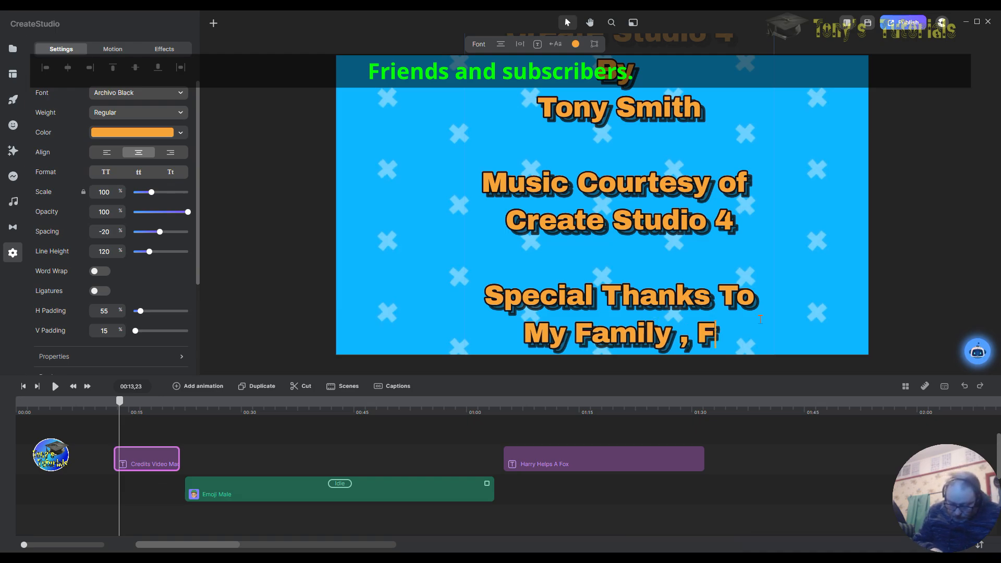
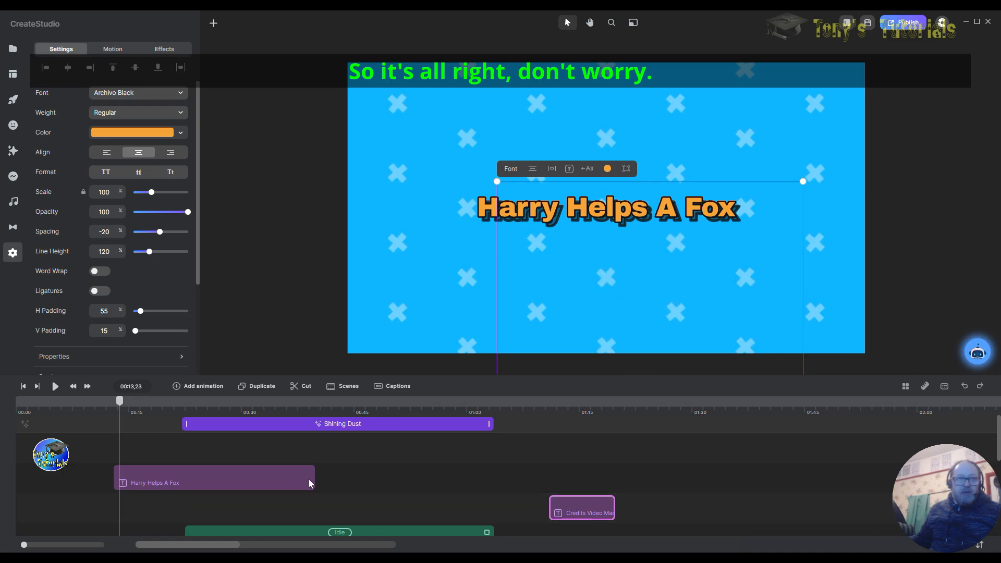
Step: Shorten the Harry Helps A Fox clip to end just before the Emoji Male clip, and shift the credits clip slightly earlier
drag(312, 479, 162, 478)
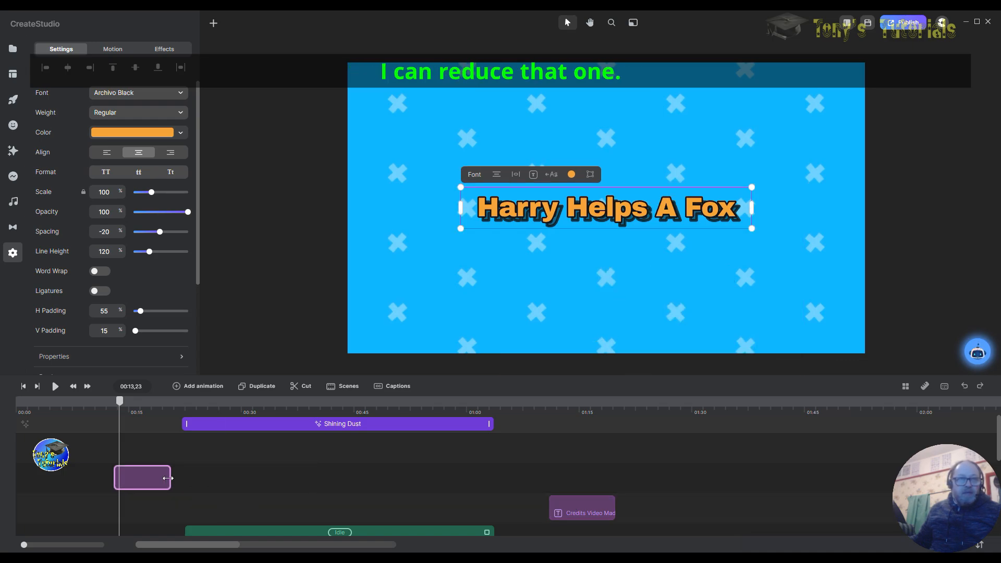
drag(602, 512, 599, 512)
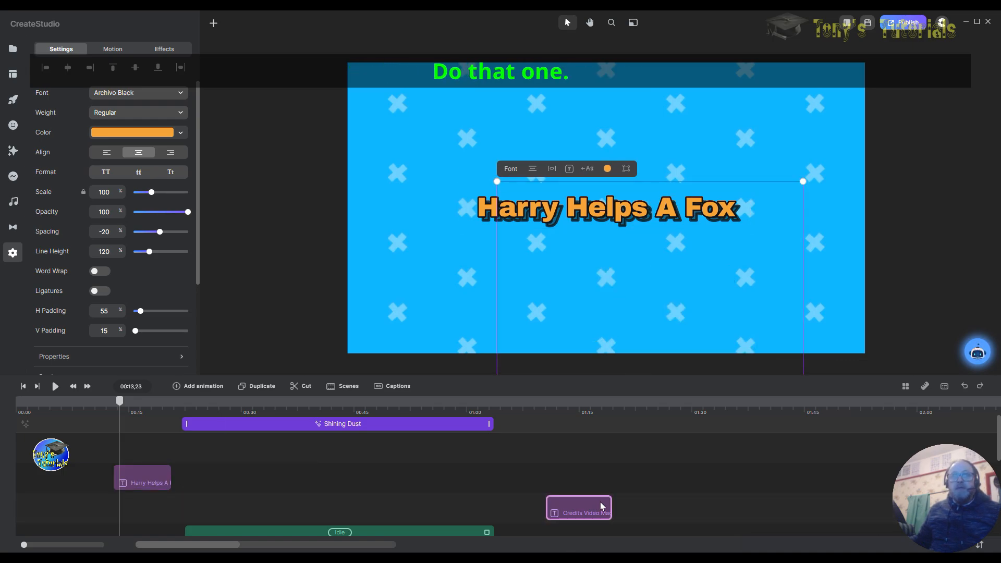
click(568, 406)
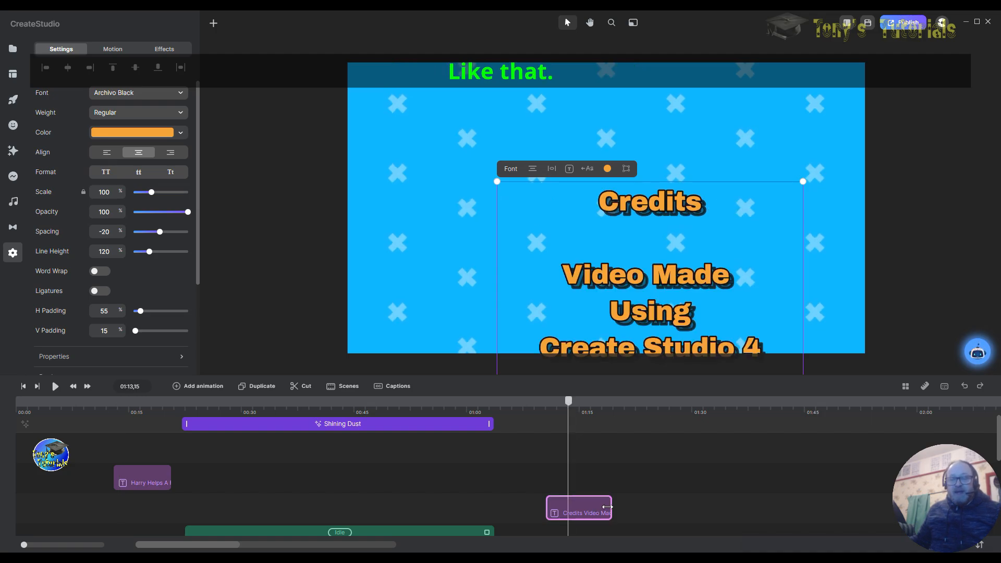
Step: Extend the credits clip in both directions so that it spans almost all of the closing blue background clips
scroll(687, 486, down, 3)
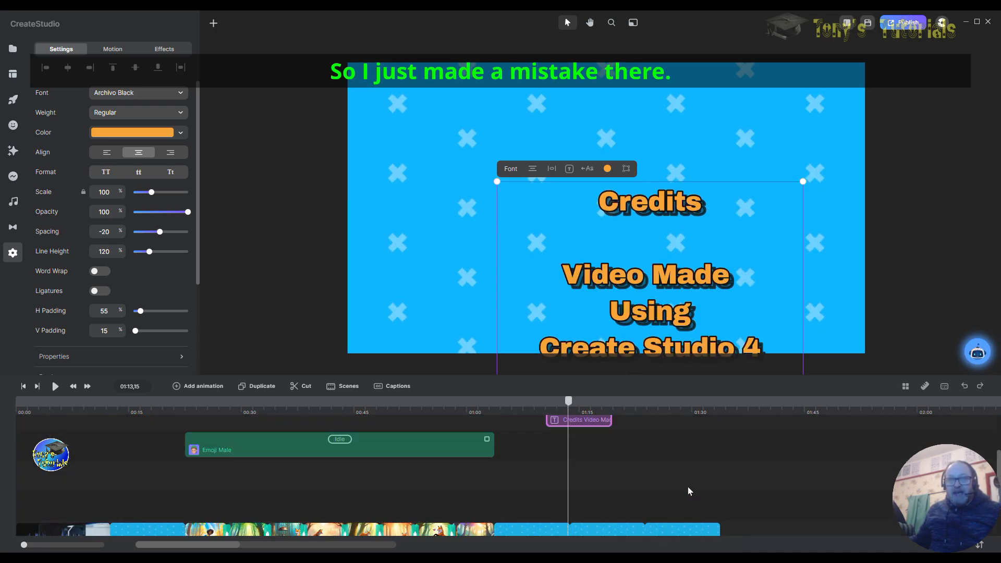
drag(602, 421, 685, 457)
scroll(742, 467, down, 2)
scroll(742, 467, up, 3)
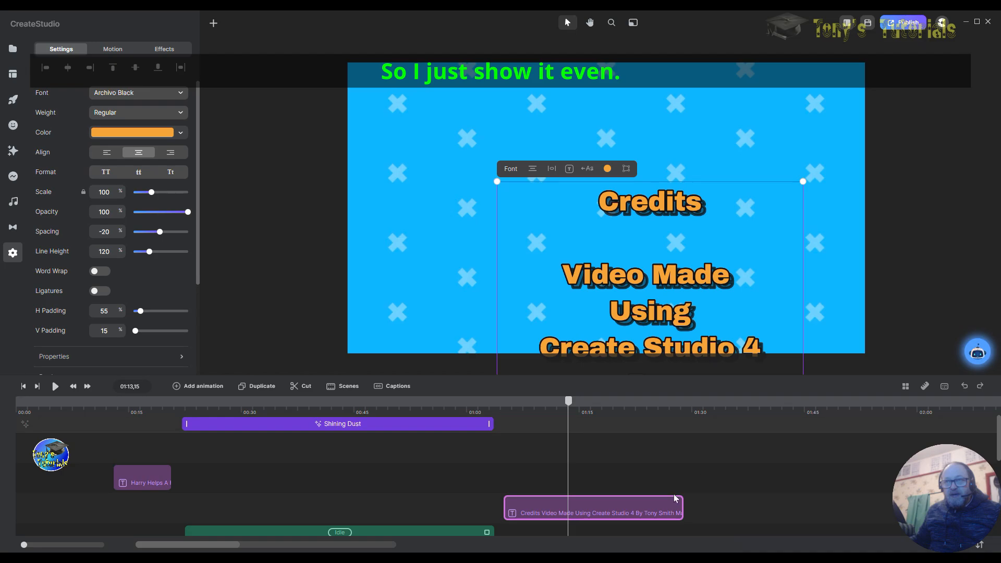
drag(679, 508, 713, 508)
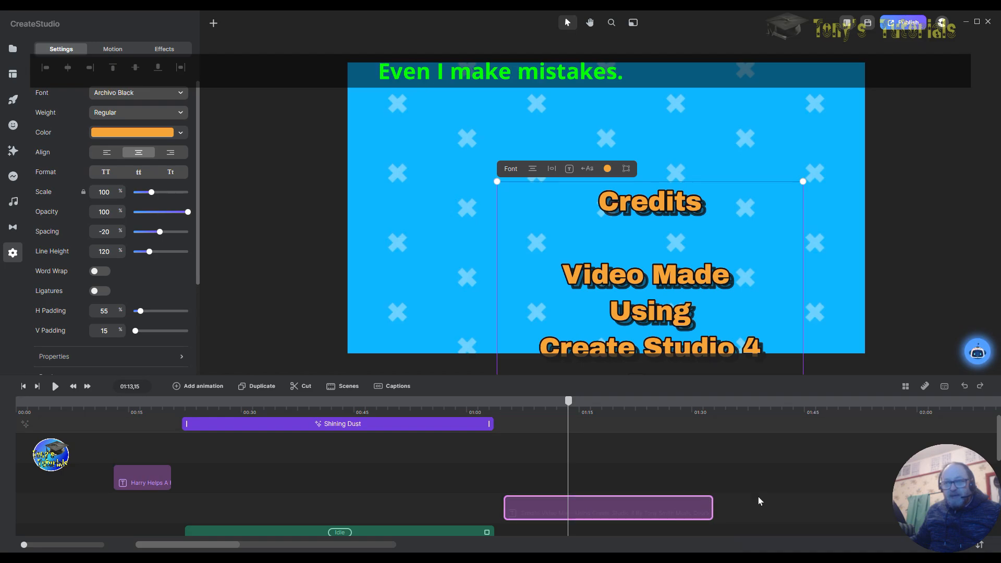
scroll(758, 494, down, 3)
scroll(759, 494, up, 3)
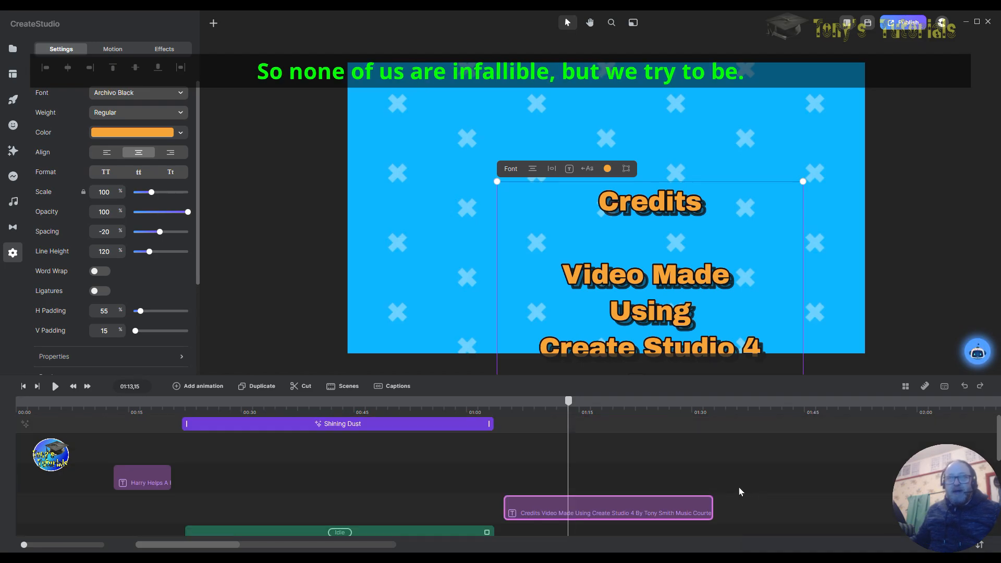
scroll(572, 406, down, 1)
Step: Move the credits text slightly down and left on the canvas and set the playhead near the clip's start at 01:05,13
click(572, 405)
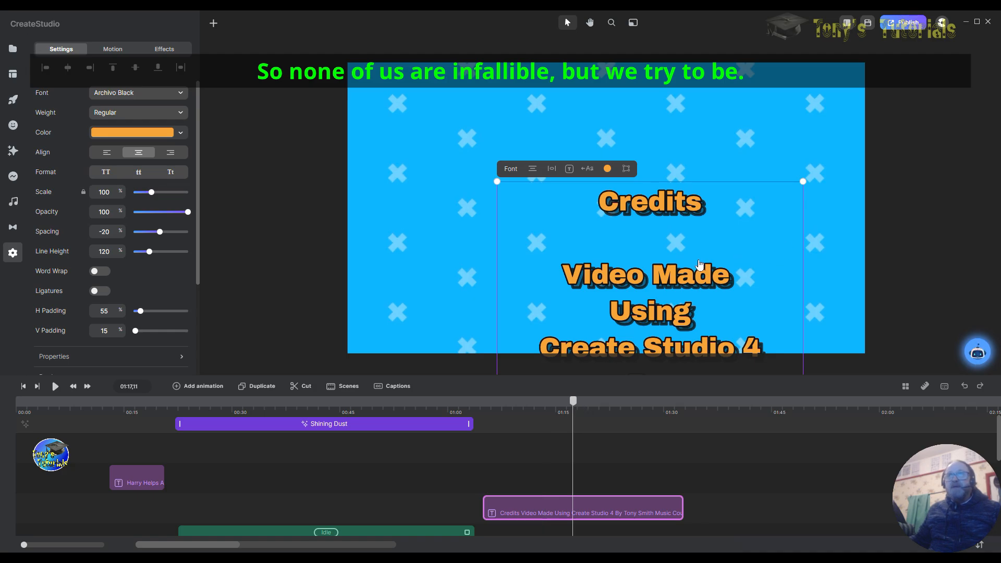
drag(679, 246, 691, 277)
drag(572, 404, 484, 418)
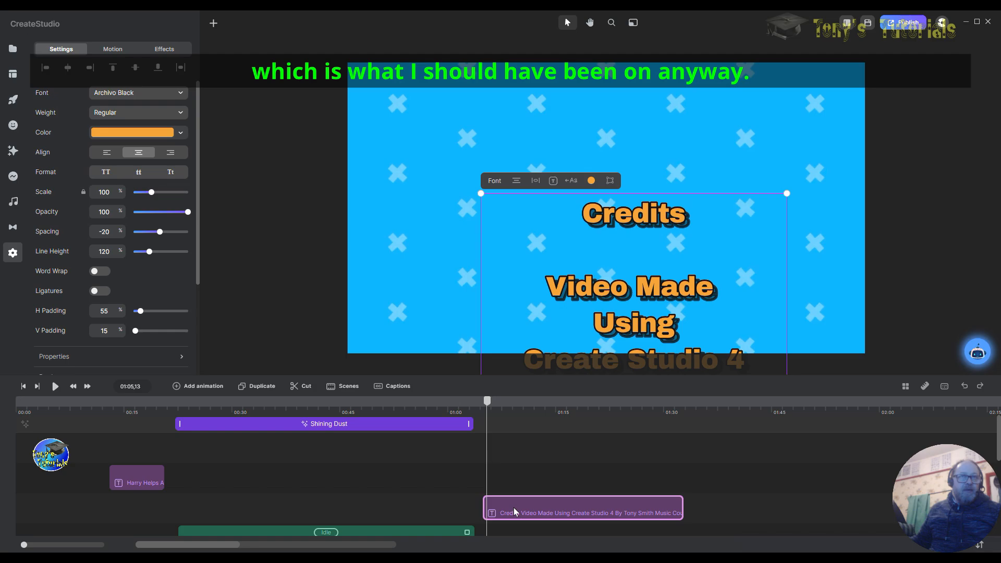
Step: Add a Position animation with Linear easing to the credits text, animated as a whole sentence
click(177, 386)
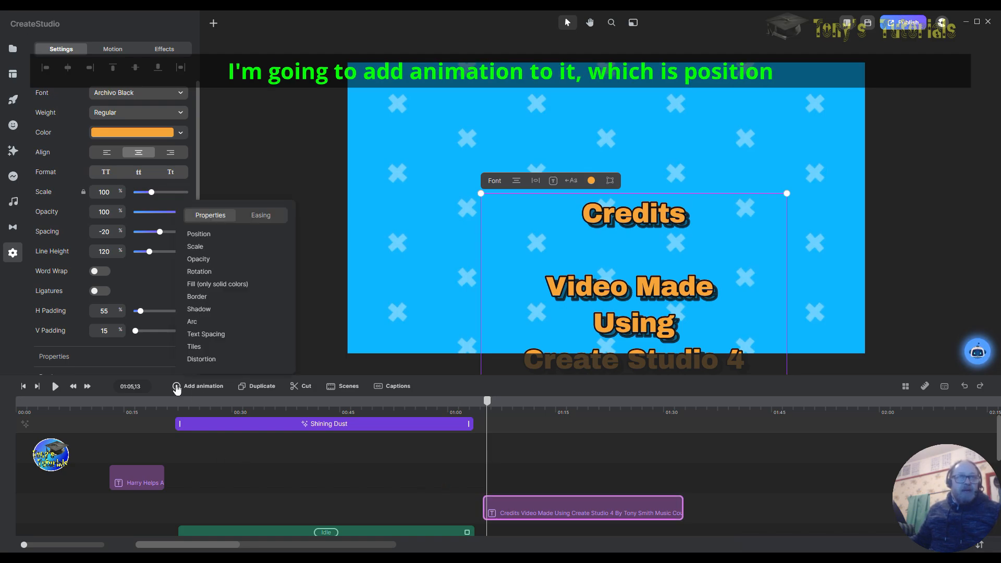
click(227, 235)
click(245, 218)
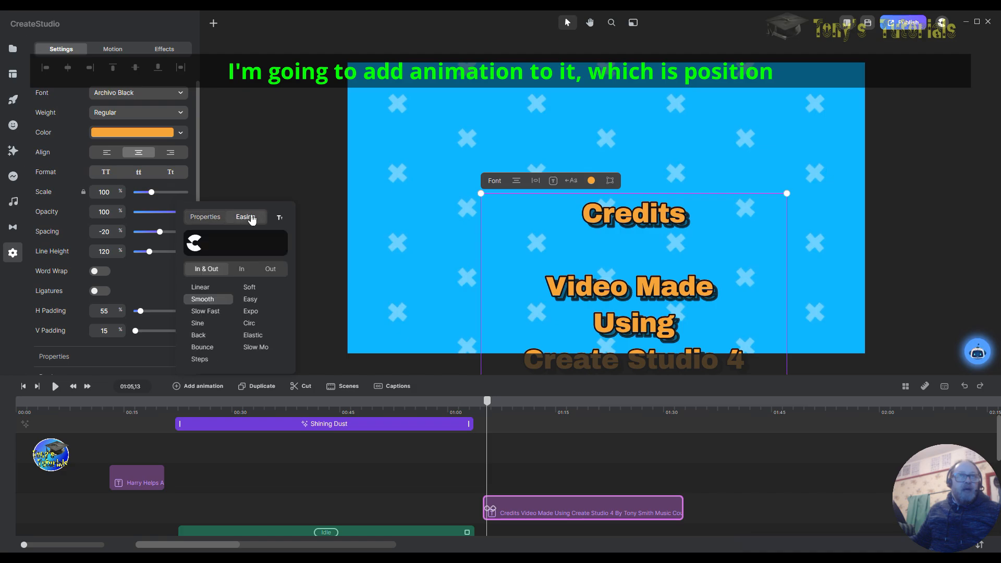
click(202, 289)
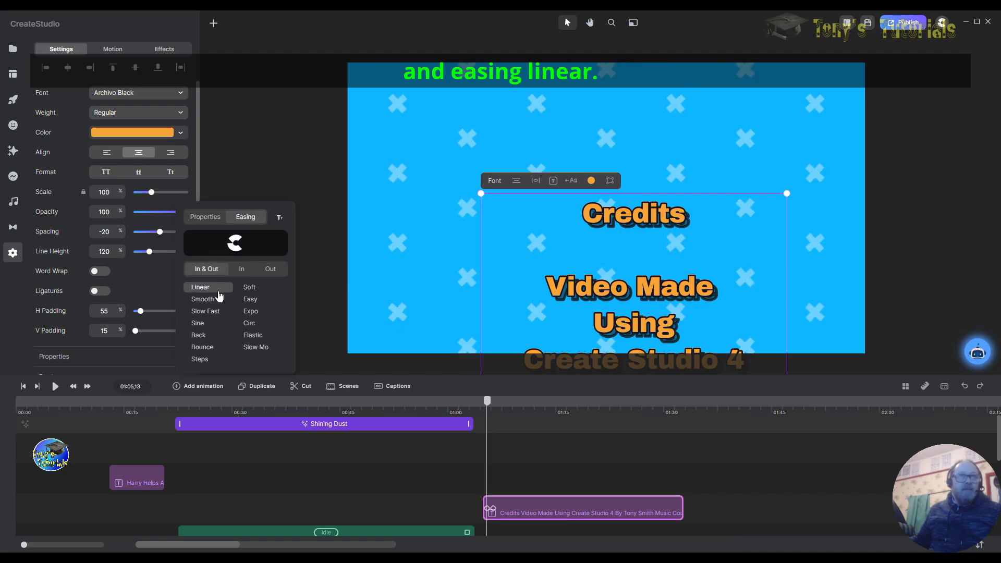
click(285, 221)
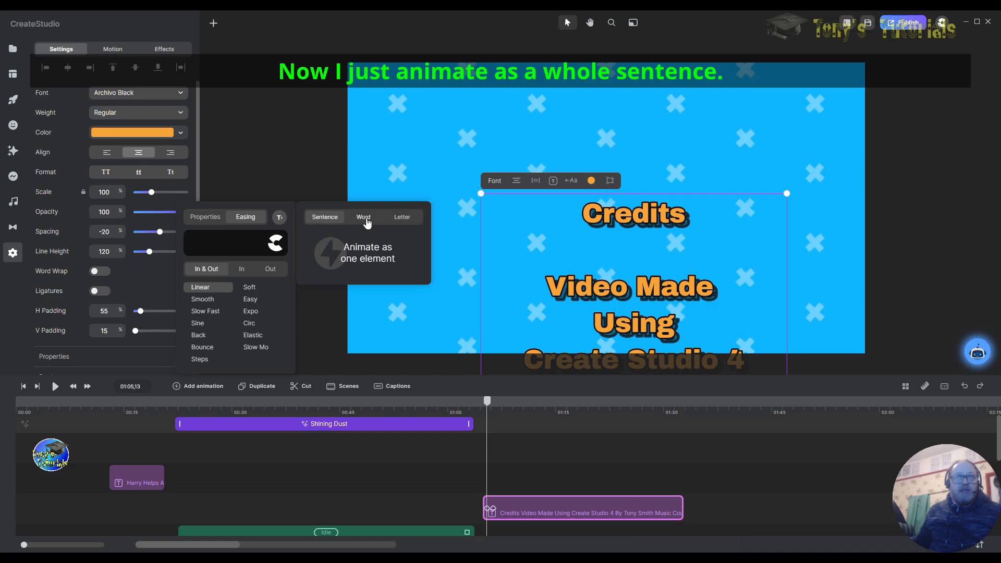
click(328, 308)
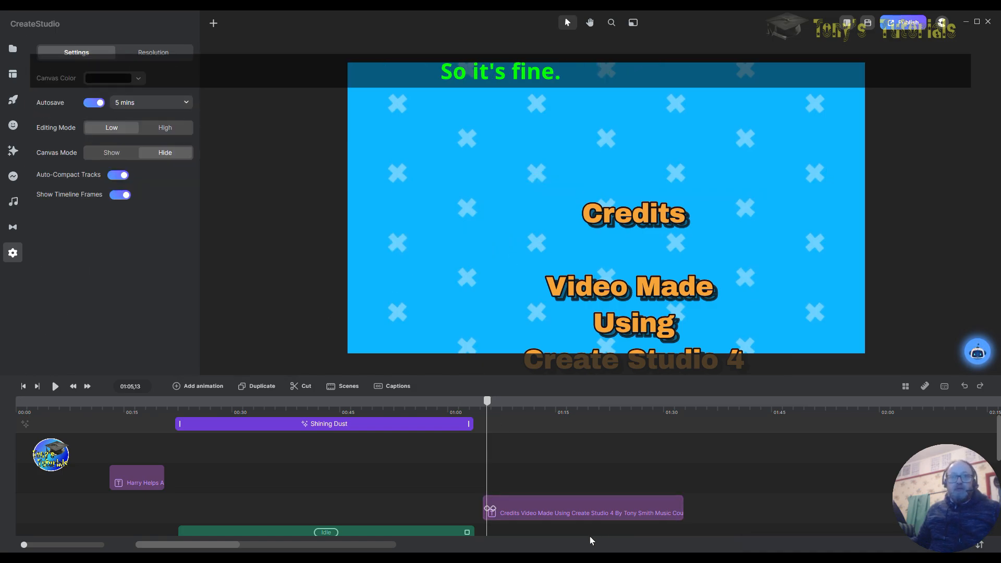
Step: Stretch the position animation across the credits clip and place the text below the canvas at the start keyframe
drag(492, 508, 687, 518)
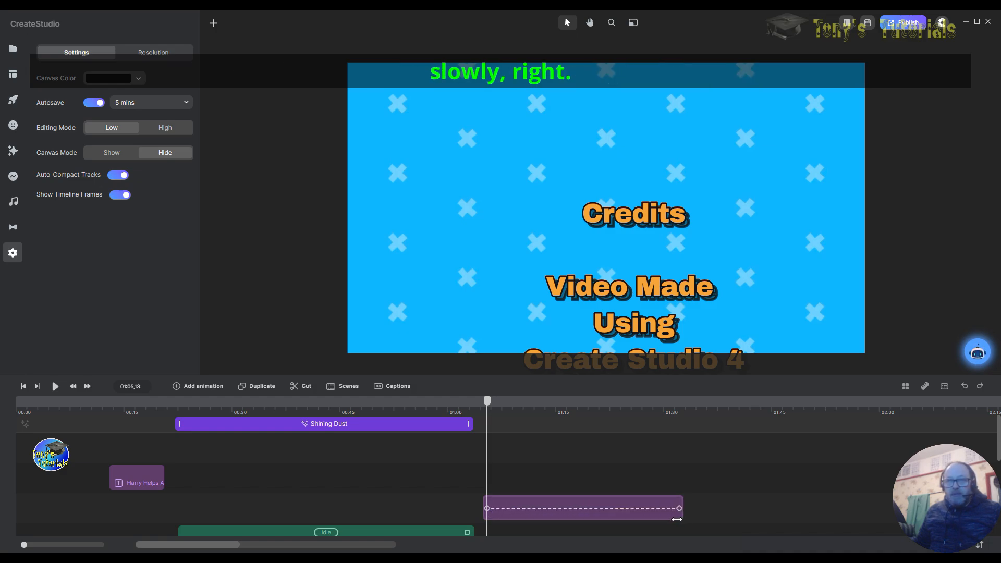
click(484, 506)
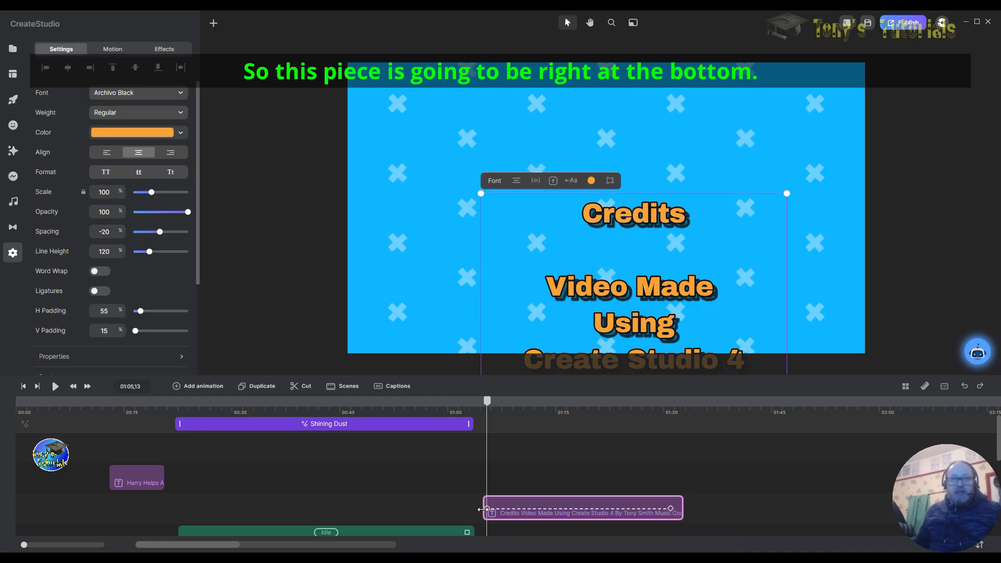
drag(621, 244, 619, 391)
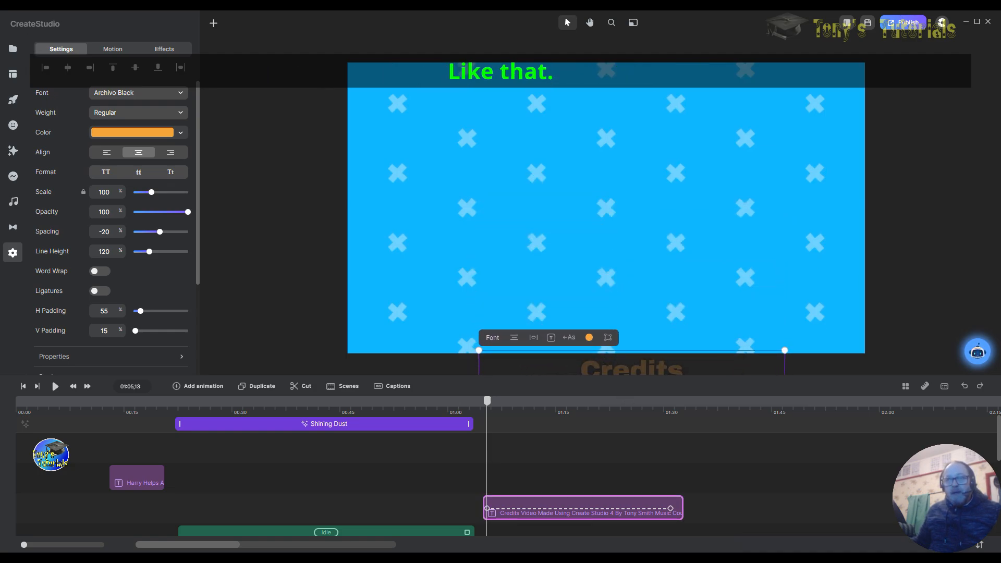
Step: At the end keyframe, 01:31,19, move the whole credits text up until it sits above the canvas
click(675, 508)
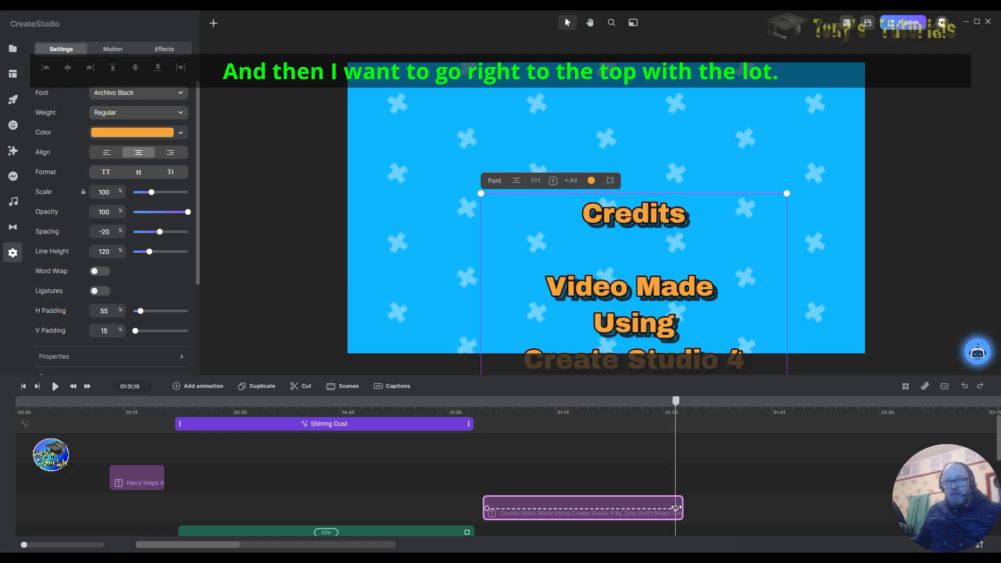
drag(652, 299, 680, 135)
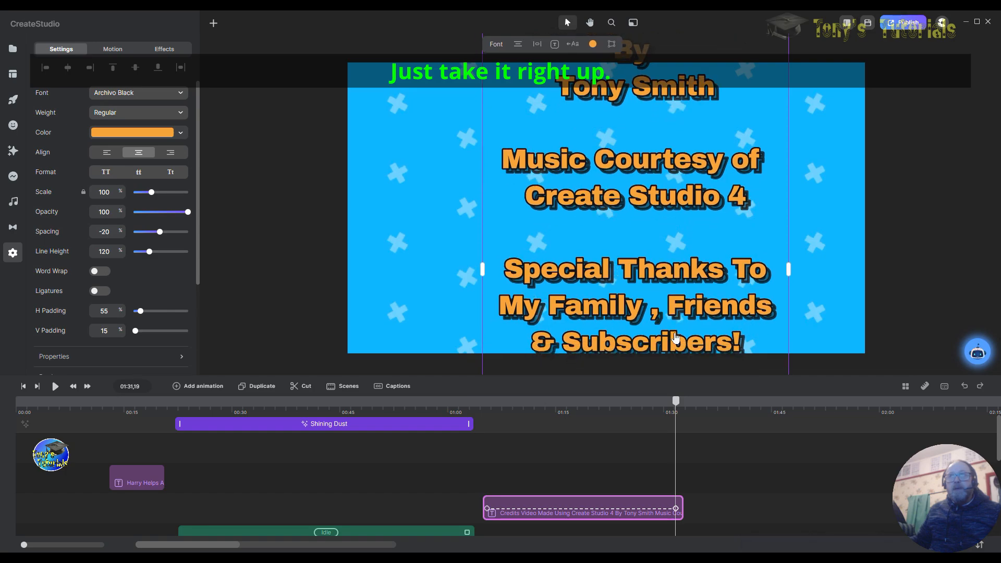
drag(676, 339, 675, 196)
drag(668, 328, 669, 209)
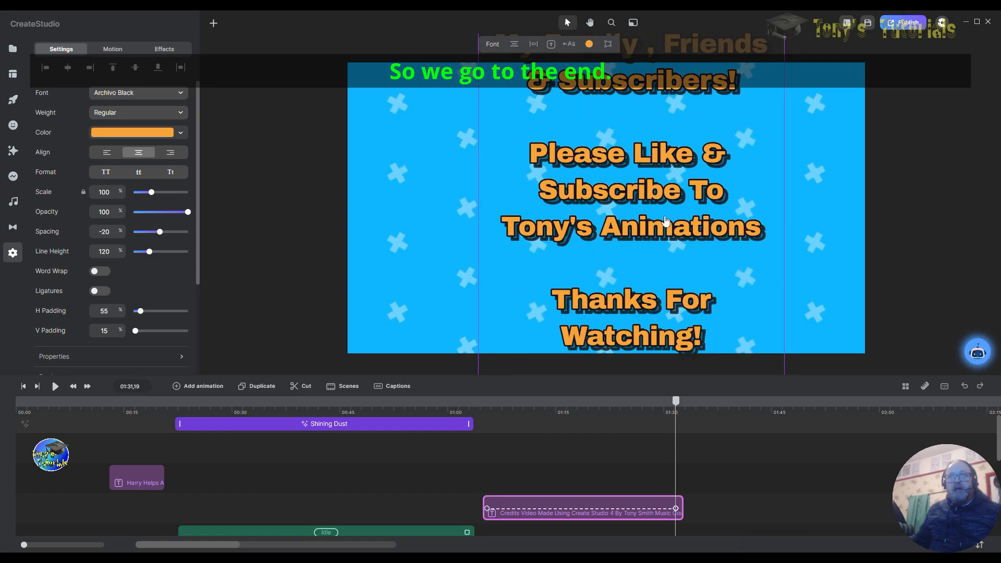
drag(665, 323, 669, 105)
drag(674, 200, 674, 82)
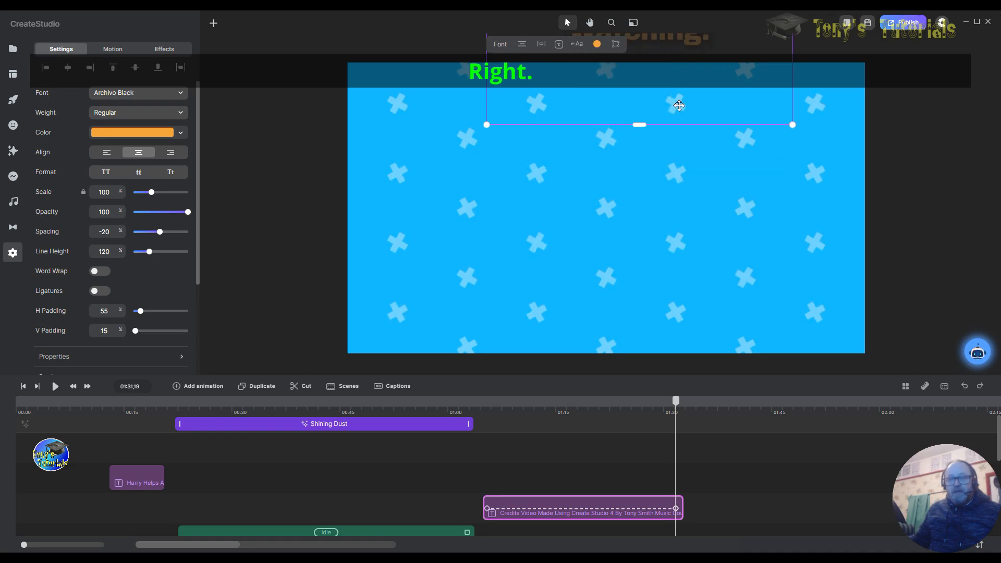
Step: Centre the credits text horizontally at the start and end keyframes, keeping it below the canvas at the start and above it at the end
drag(676, 406, 488, 415)
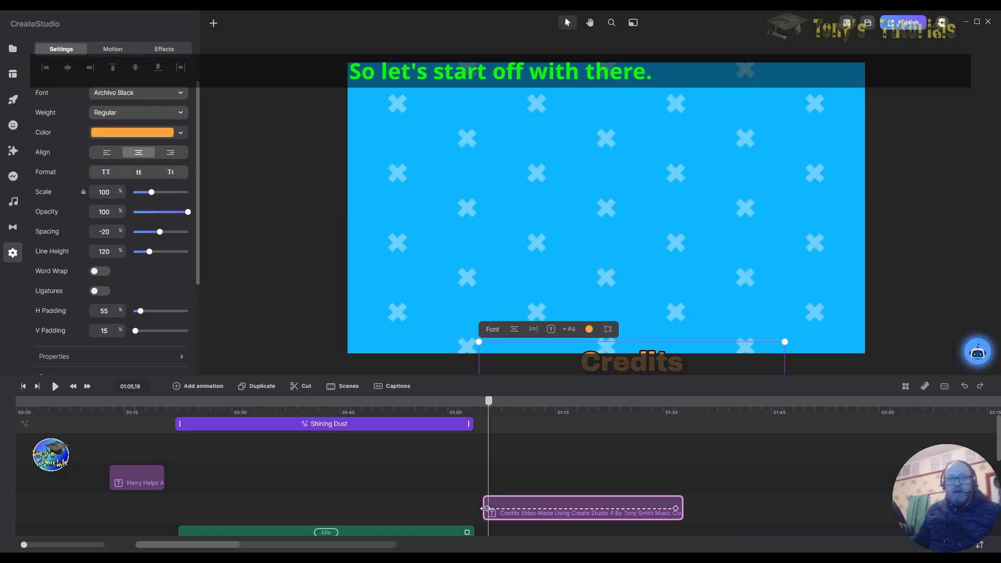
click(535, 331)
drag(630, 70, 632, 373)
drag(604, 147, 598, 396)
drag(608, 358, 605, 358)
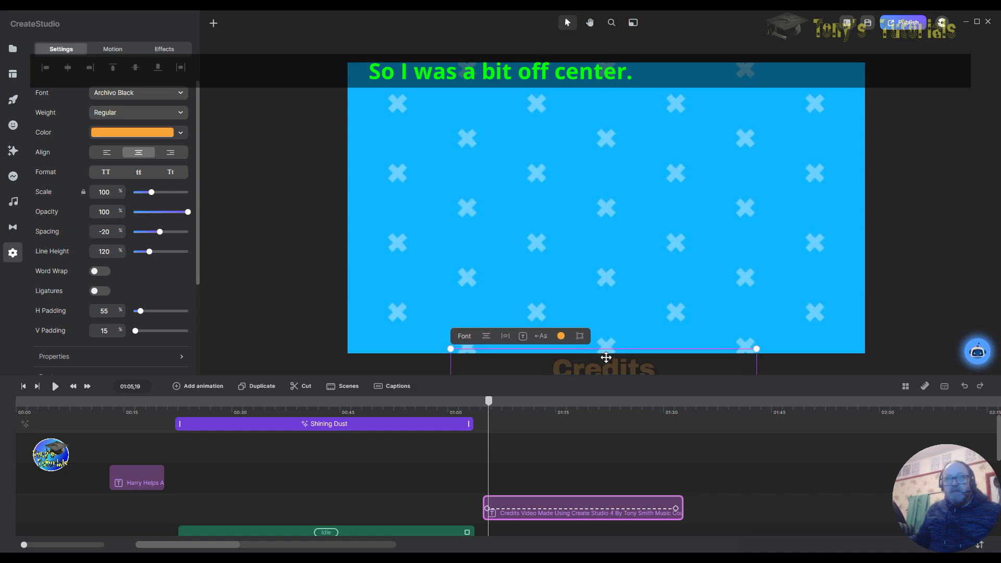
click(489, 507)
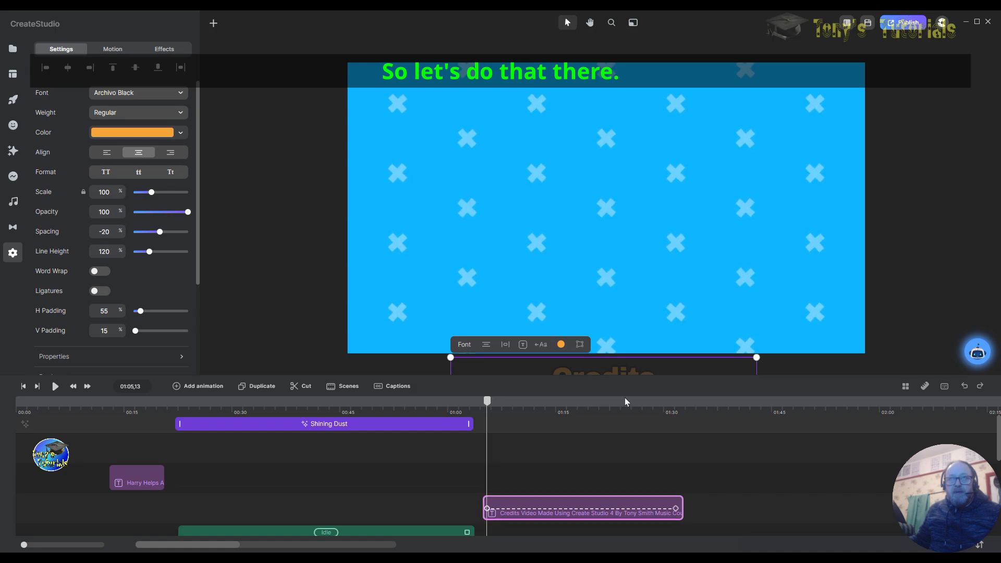
click(675, 507)
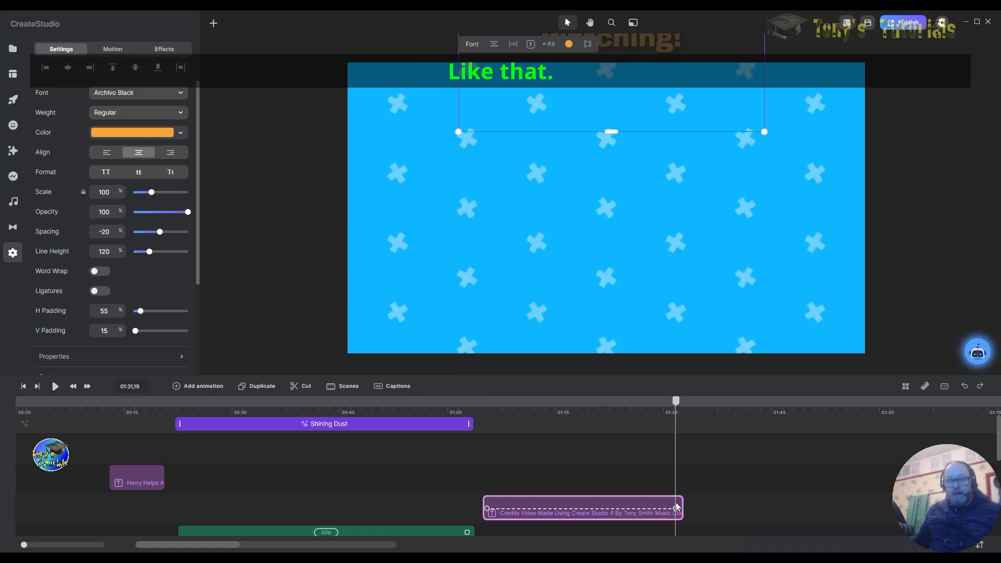
Step: Add the blue outro video from the project media to the end of the main track, directly after the last credits background
scroll(703, 490, down, 2)
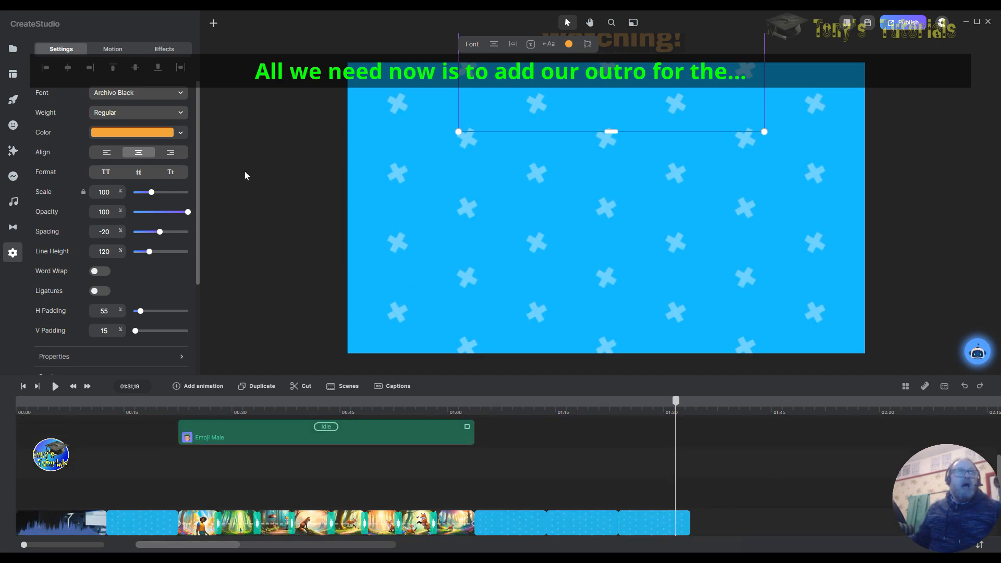
click(15, 50)
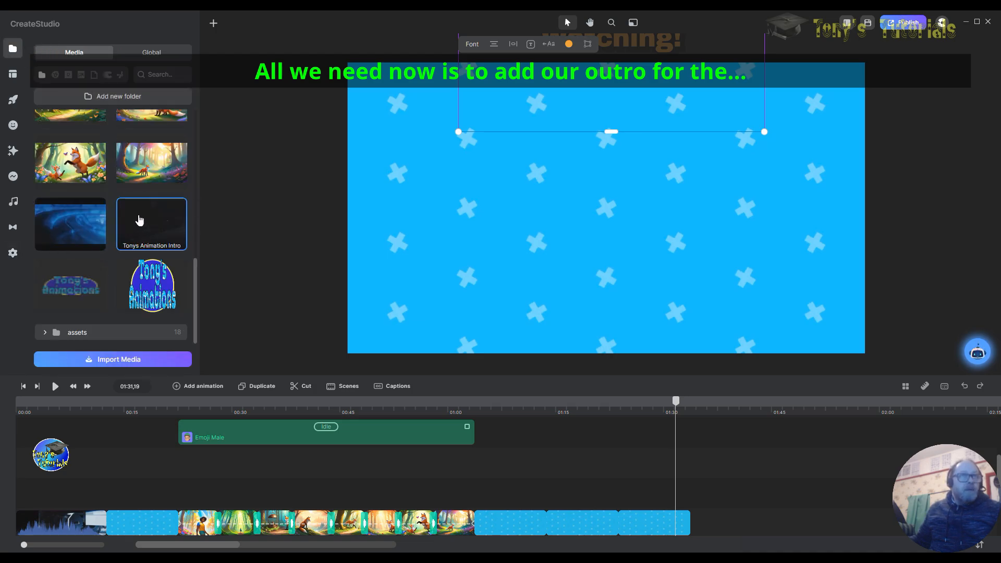
drag(69, 228, 713, 531)
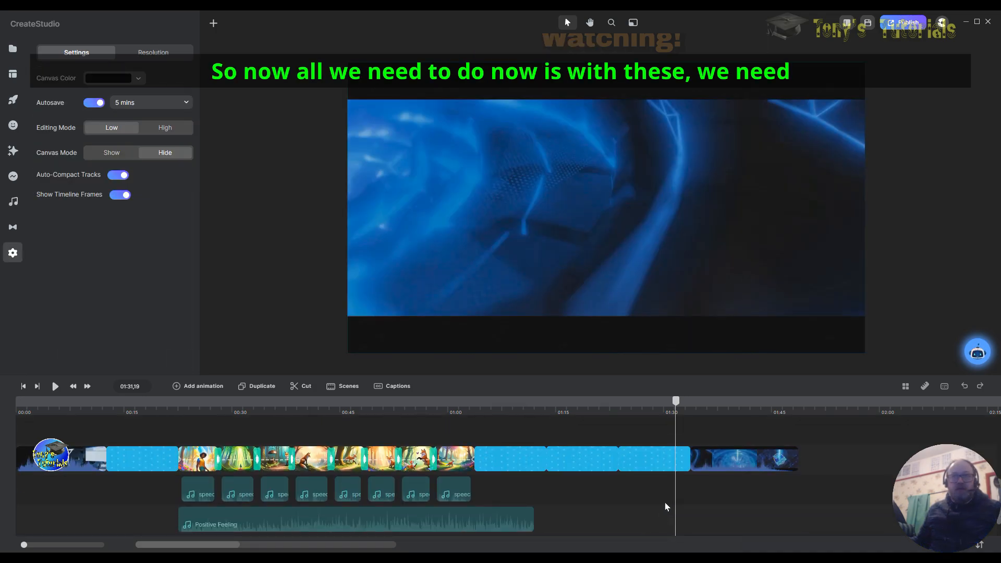
Step: Set the volume of the intro video clip at the start of the main track to 69%
scroll(661, 515, up, 3)
scroll(645, 447, down, 2)
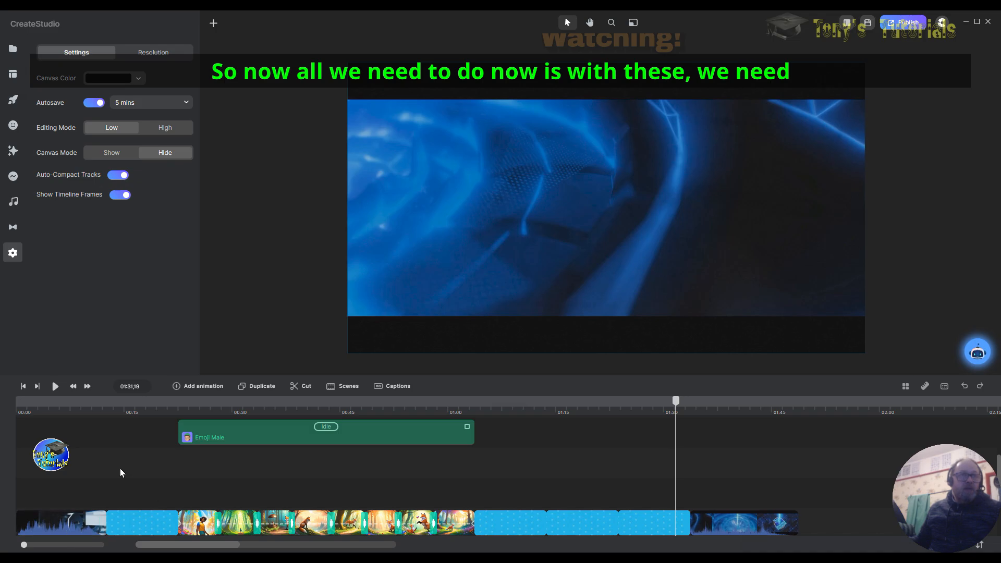
click(45, 523)
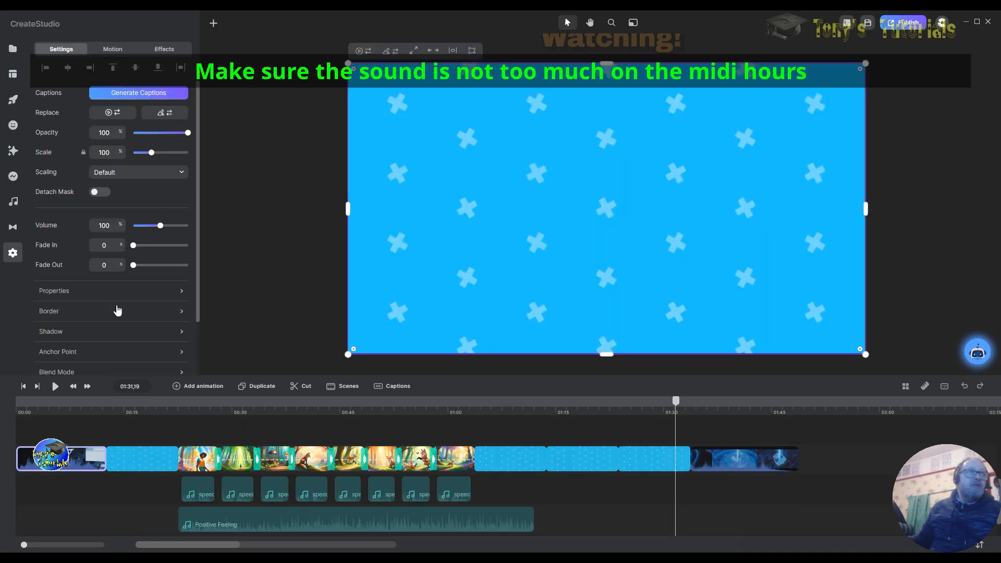
scroll(115, 374, down, 2)
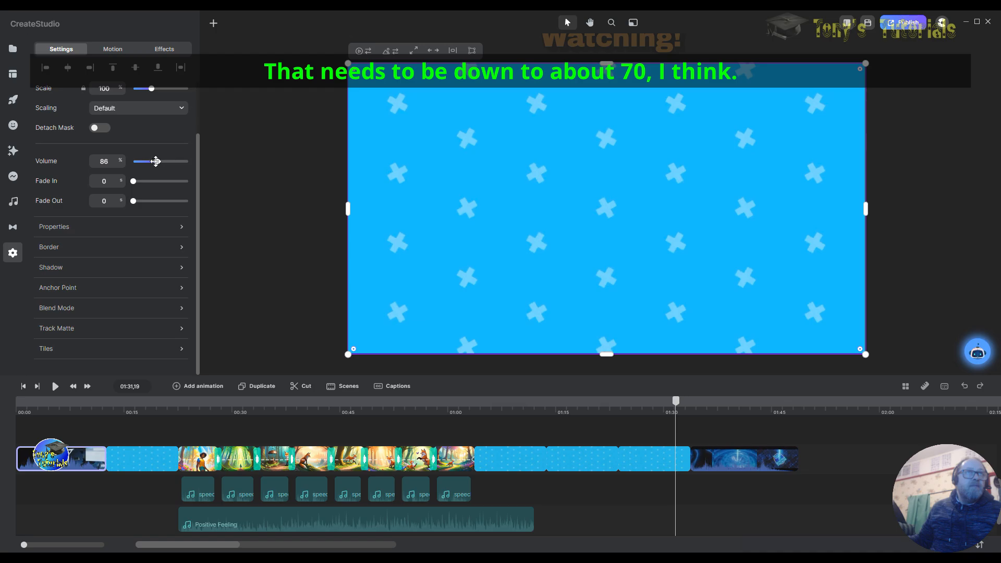
drag(152, 161, 152, 161)
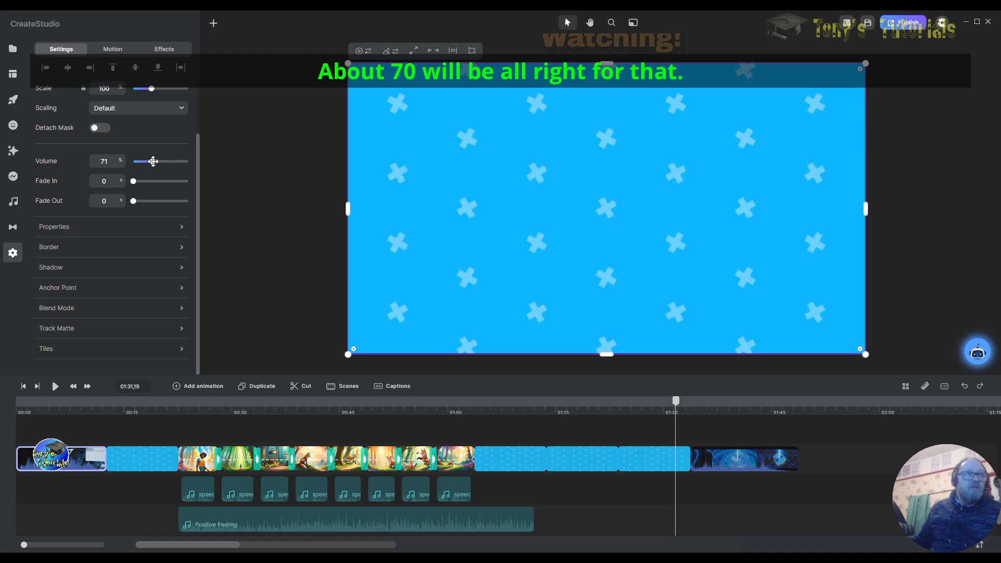
drag(153, 161, 151, 161)
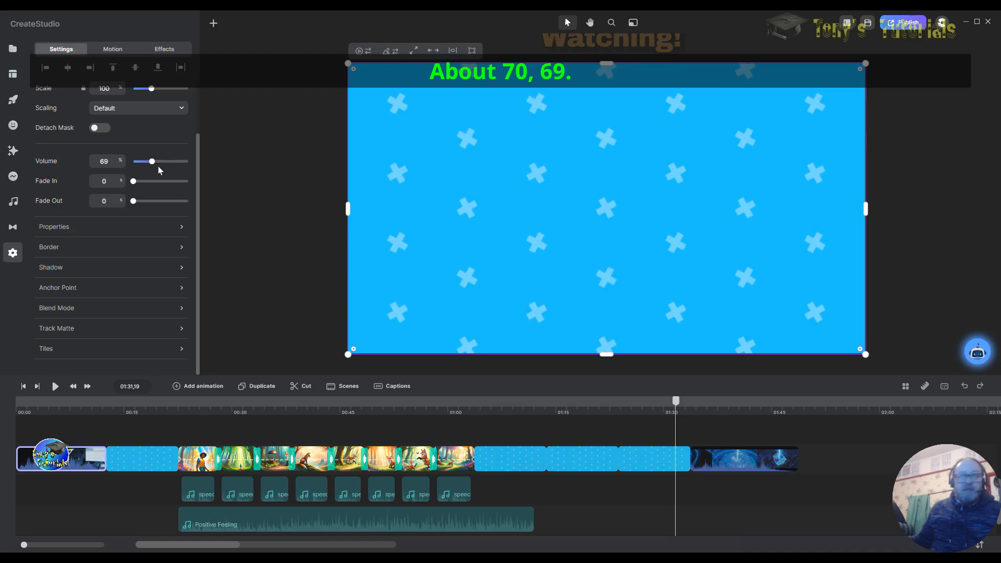
Step: Set the volume of the outro video clip at the end of the main track to 69%
click(724, 456)
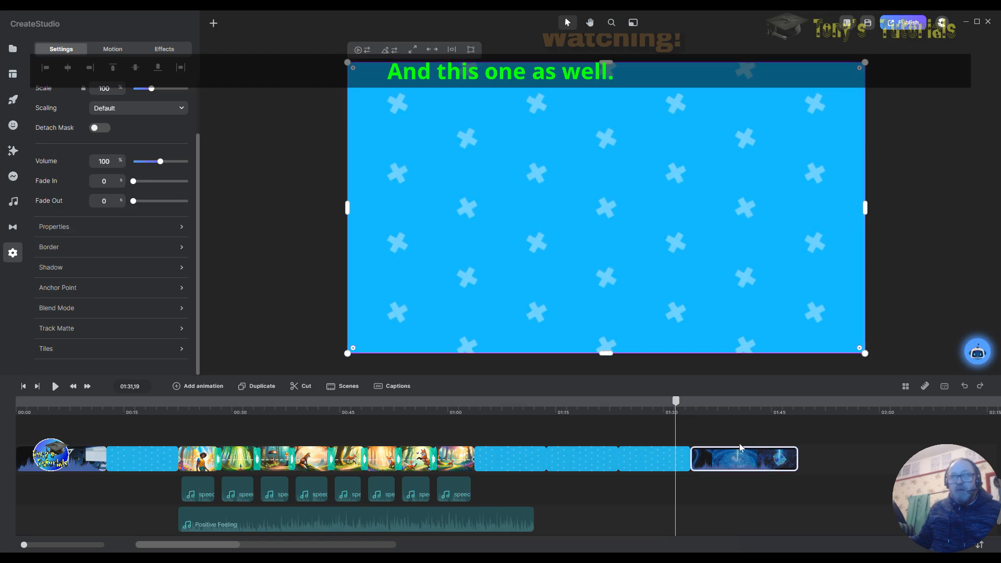
click(737, 415)
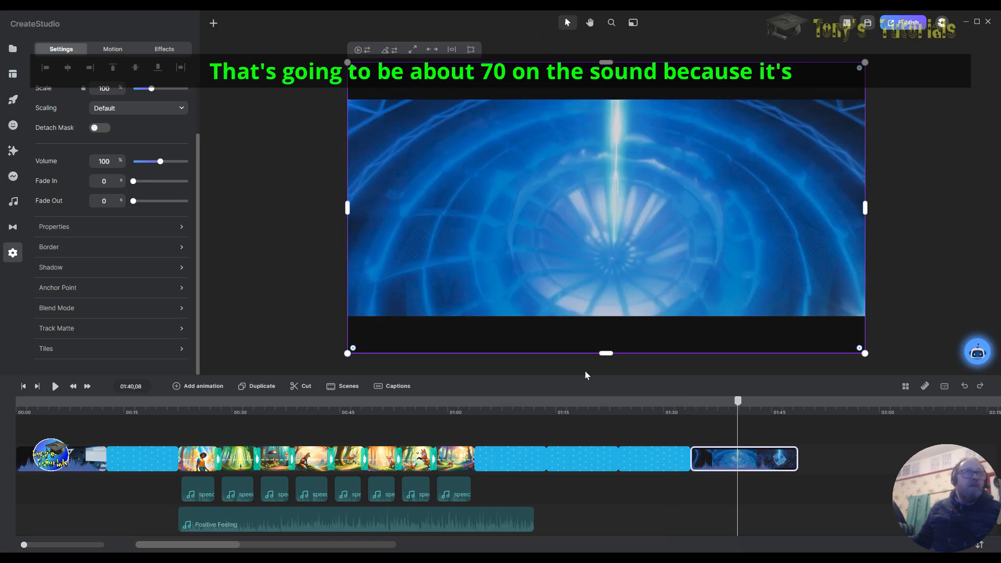
drag(161, 162, 153, 163)
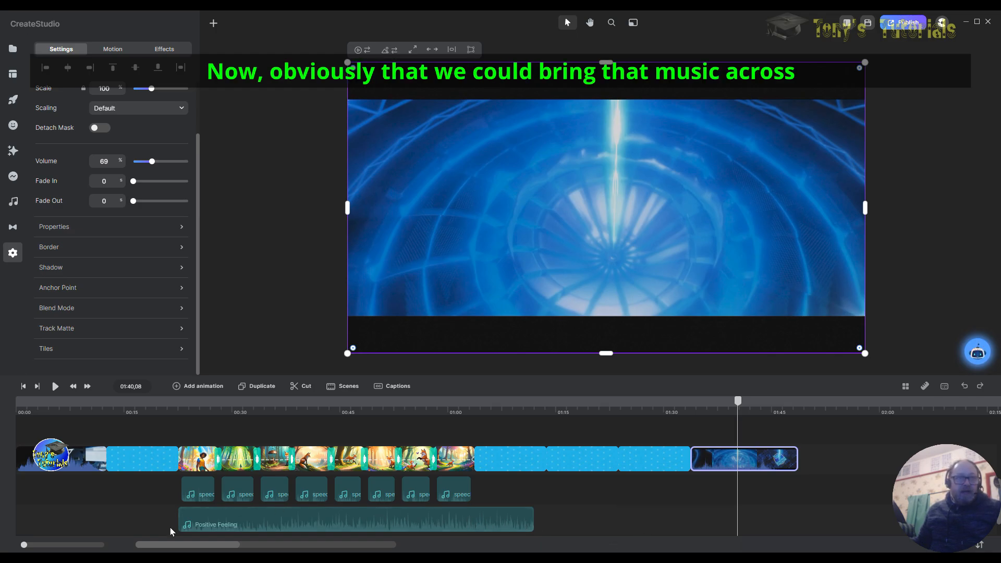
Step: Move the Positive Feeling music to start at the title card and extend it to the end of the credits backgrounds
drag(390, 510, 317, 511)
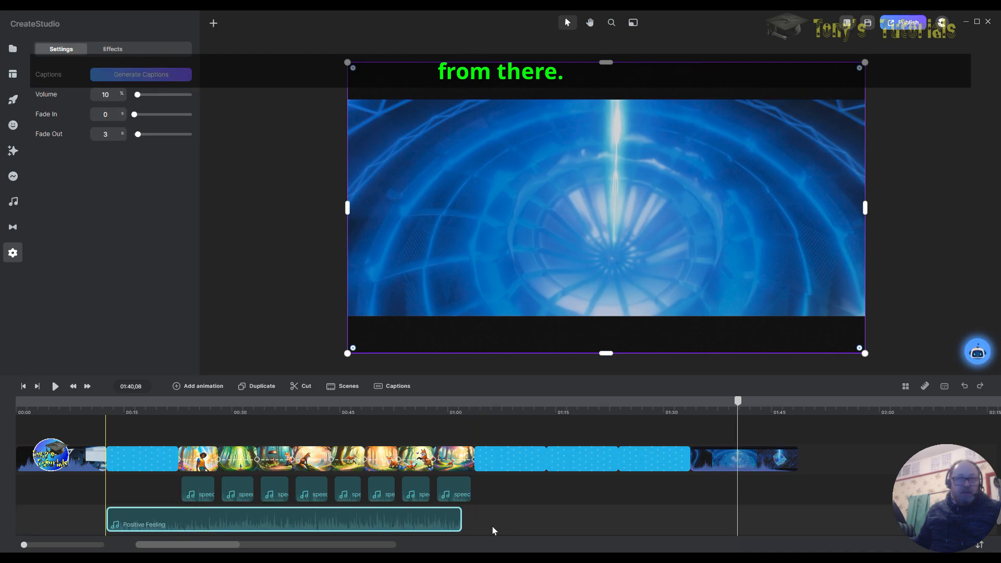
drag(389, 516, 383, 517)
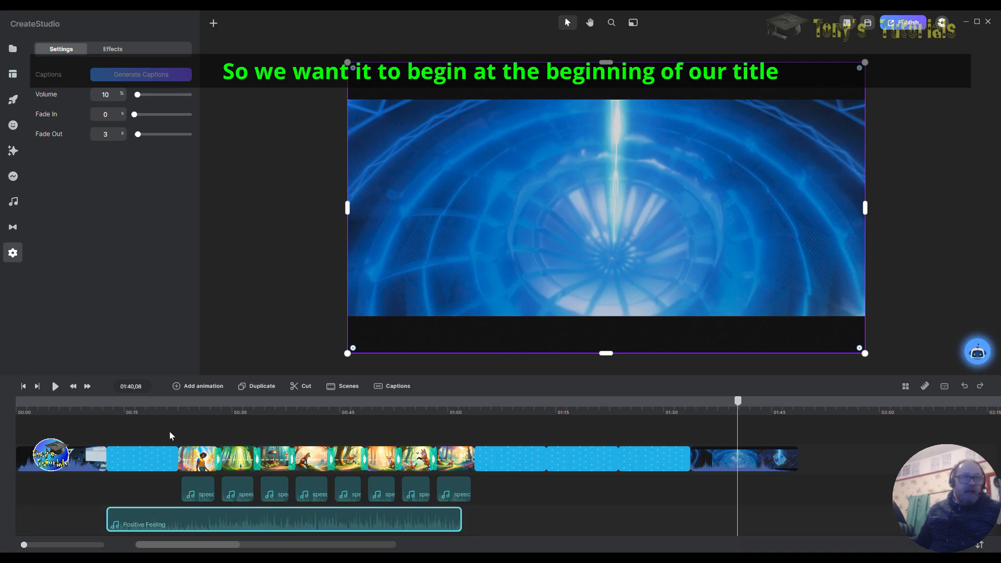
drag(461, 516, 688, 515)
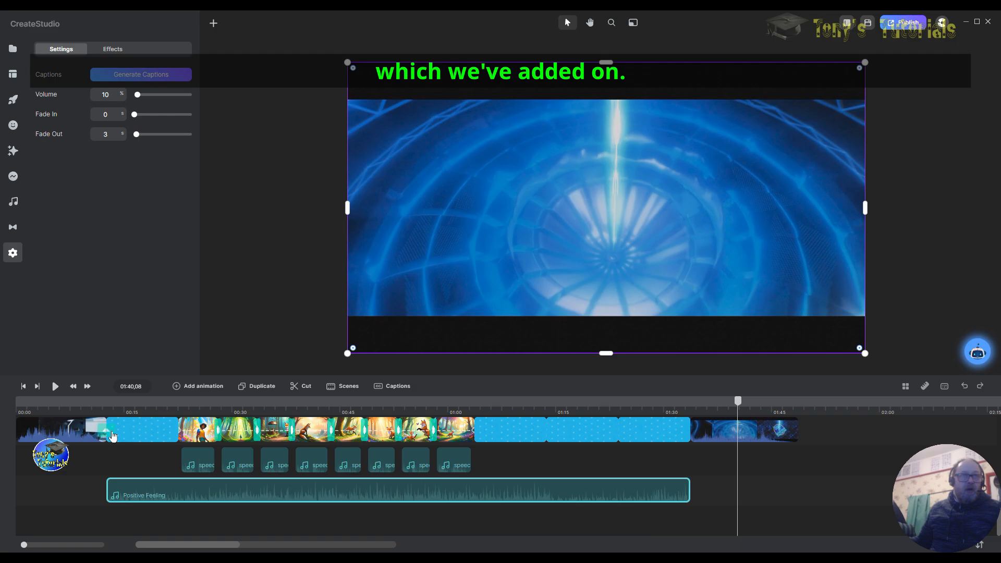
Step: Add a Swing Left transition between the intro video and the title card background
click(109, 431)
click(109, 431)
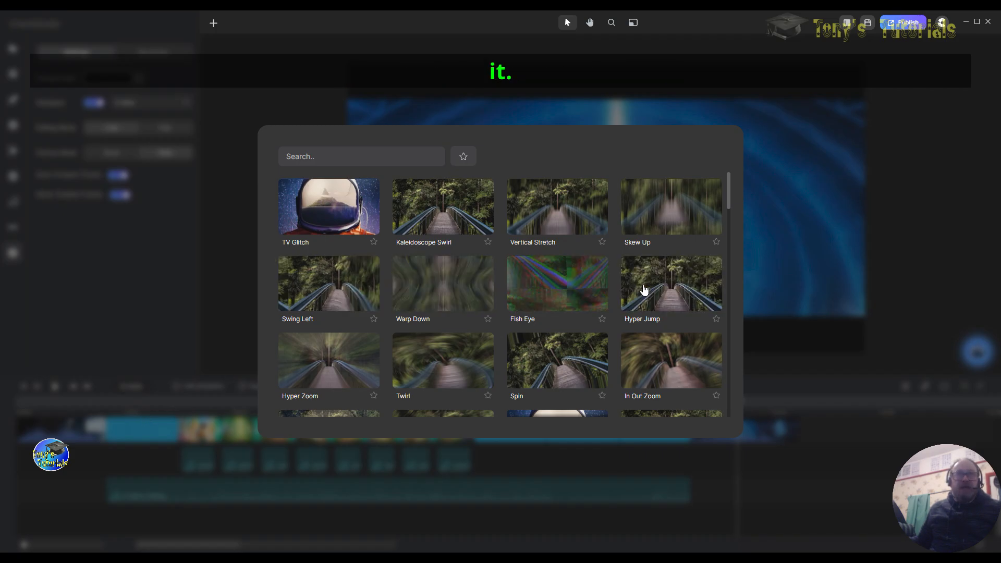
click(308, 301)
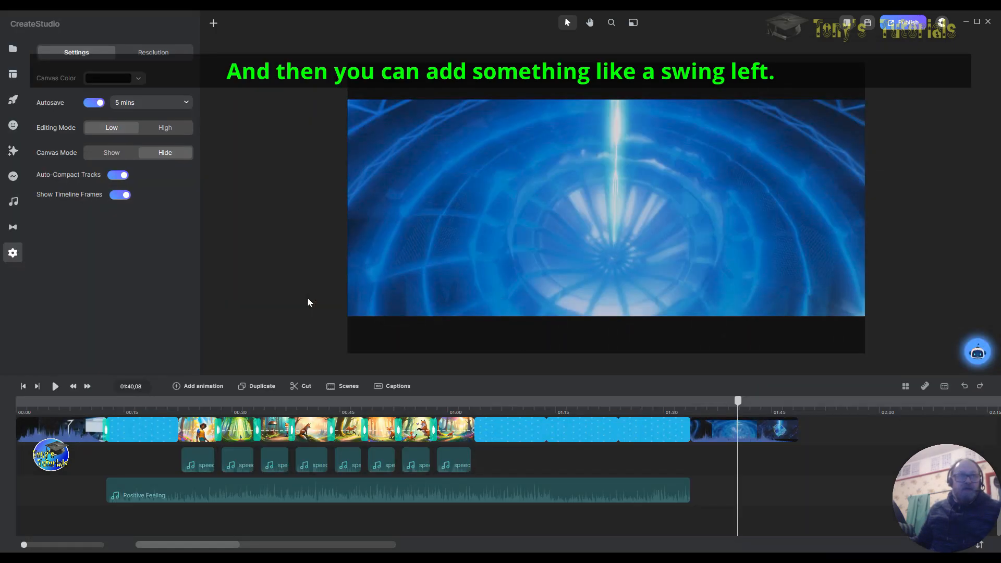
Step: Add an In Out Zoom transition from the title card to the first story scene, and Hyper Jump from the last scene to the credits
click(180, 434)
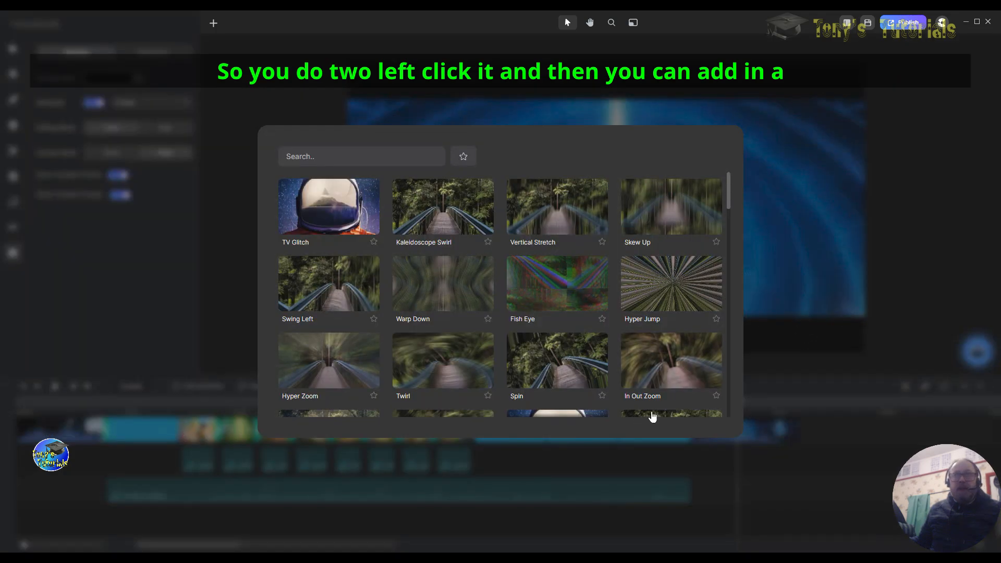
click(671, 375)
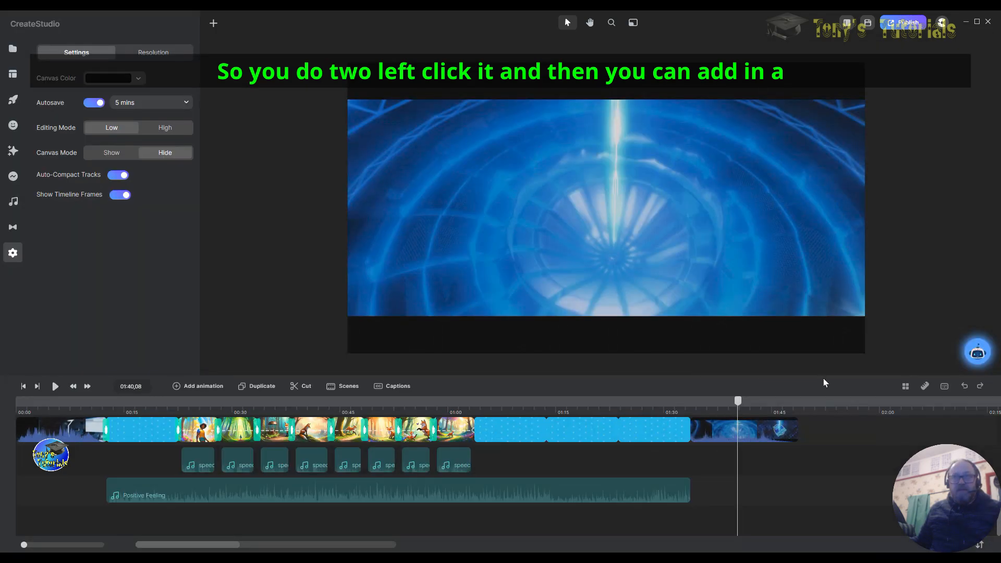
click(475, 433)
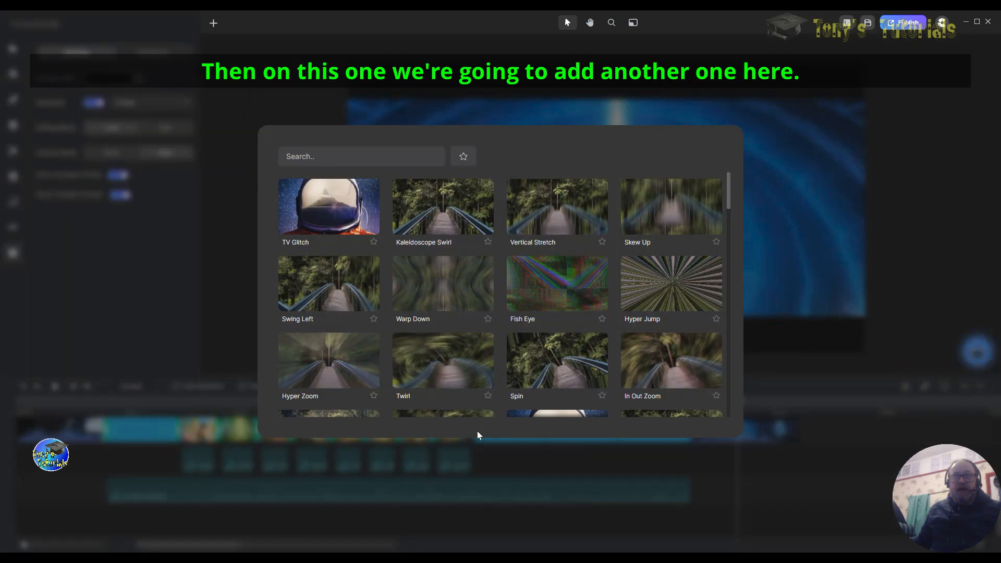
click(656, 308)
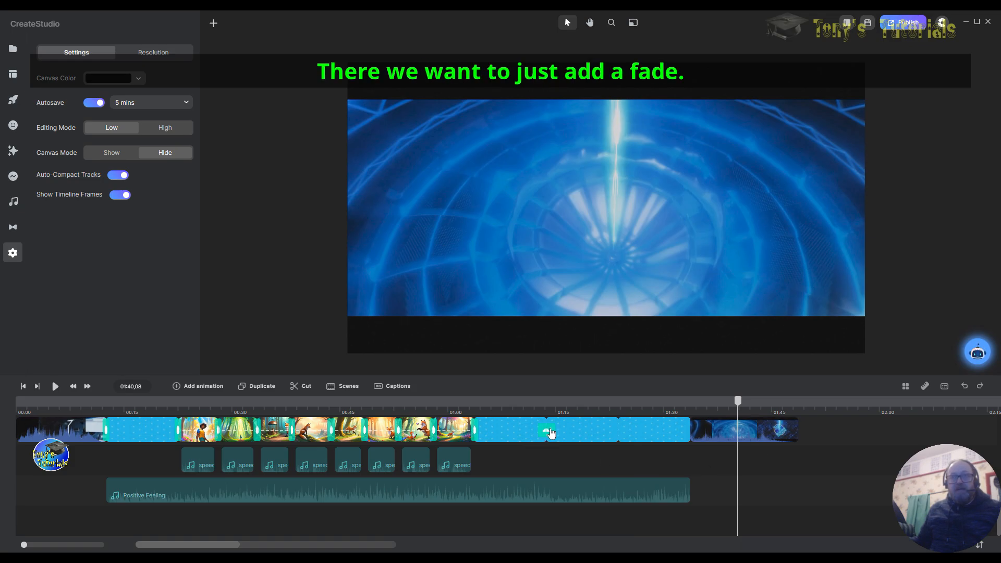
Step: Search the transitions for "fade" and add the Fade transition at both joins between the three credits background clips
click(549, 431)
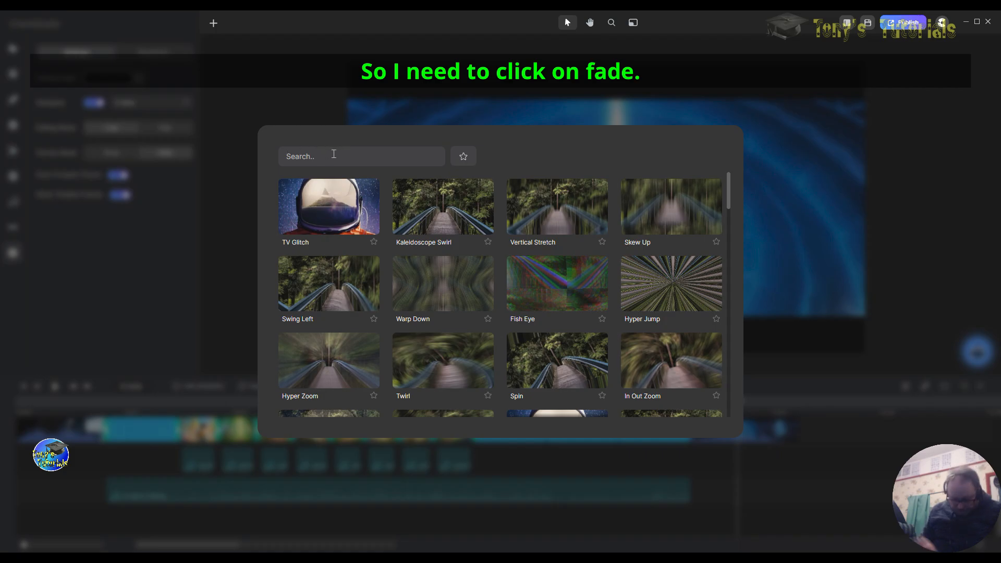
text(fade)
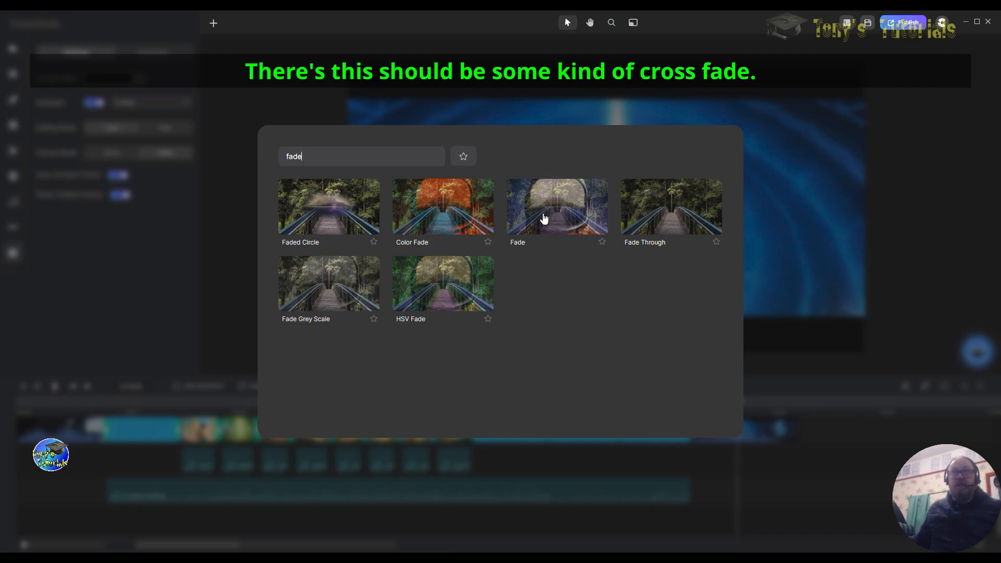
click(571, 220)
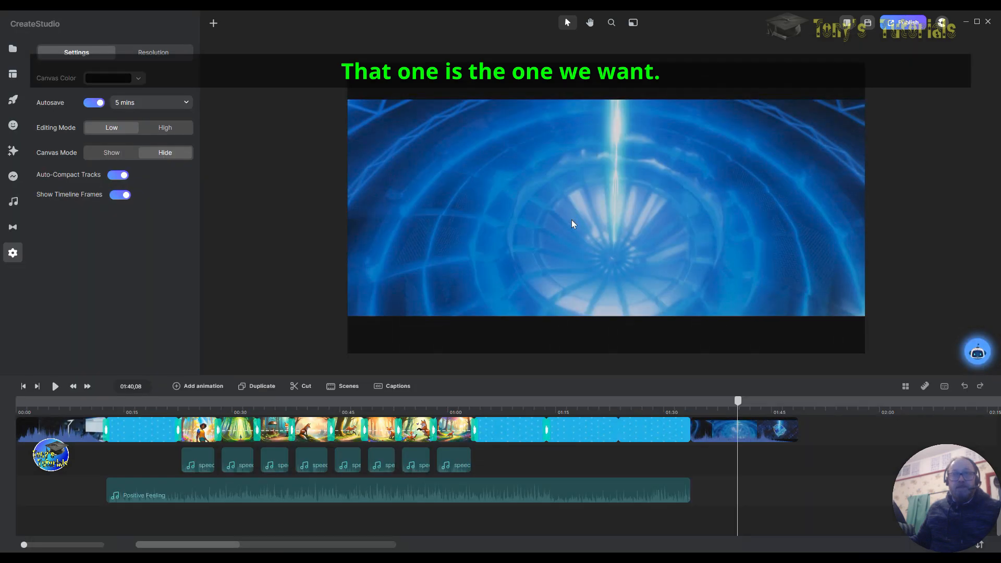
click(617, 433)
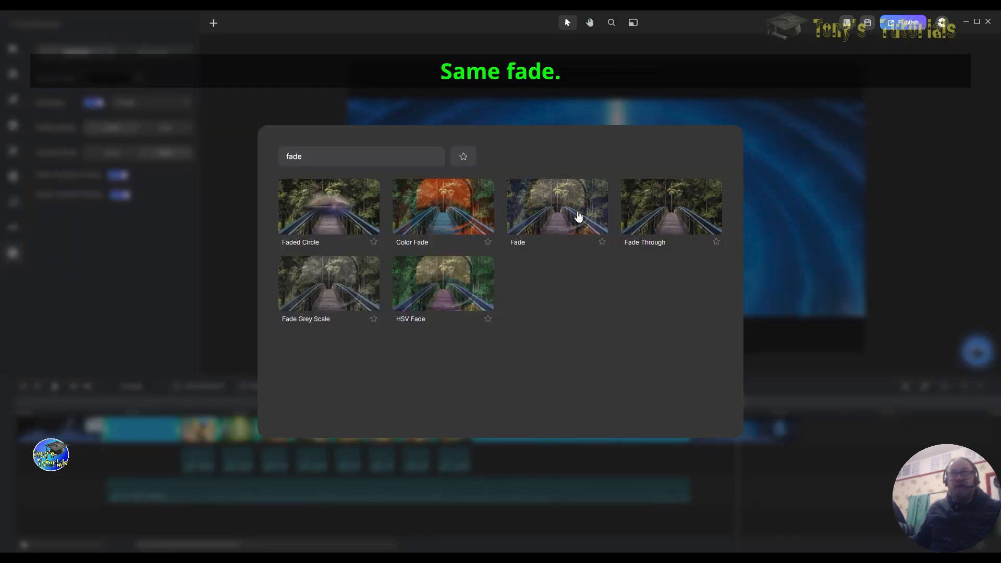
click(557, 216)
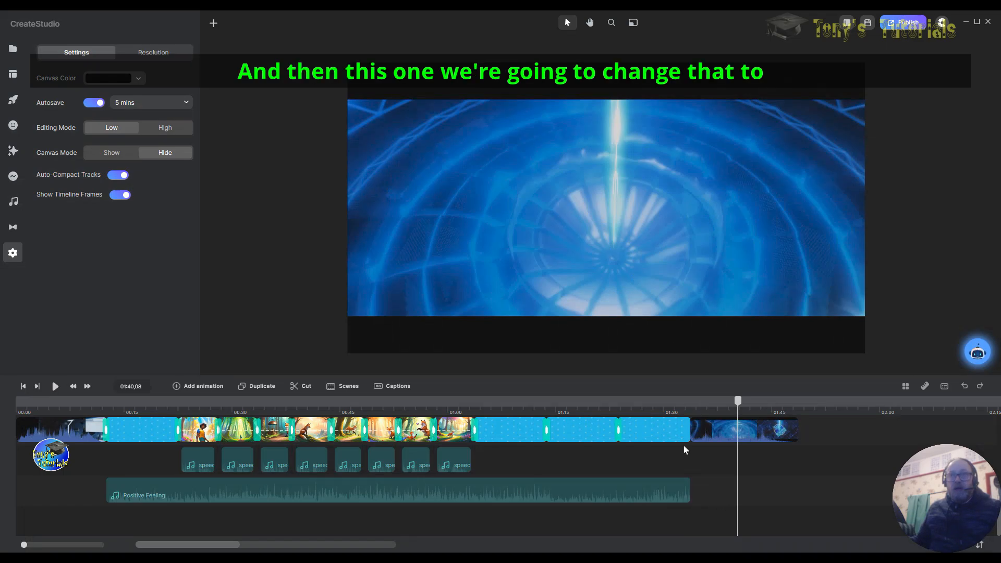
Step: Clear the transition search and add the dotted-pattern transition listed below Flipping Grids between the last credits background and the outro
click(691, 432)
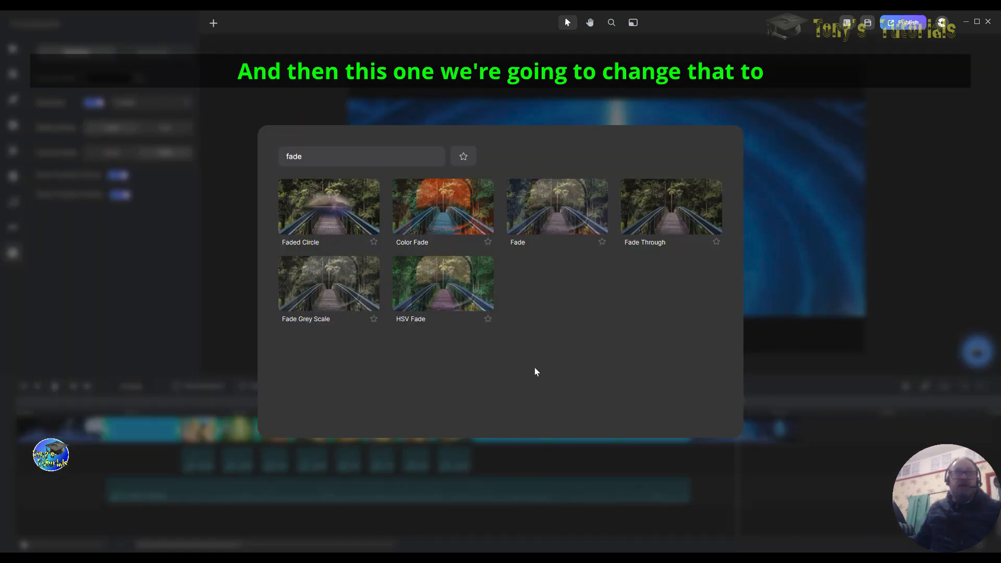
key(Escape)
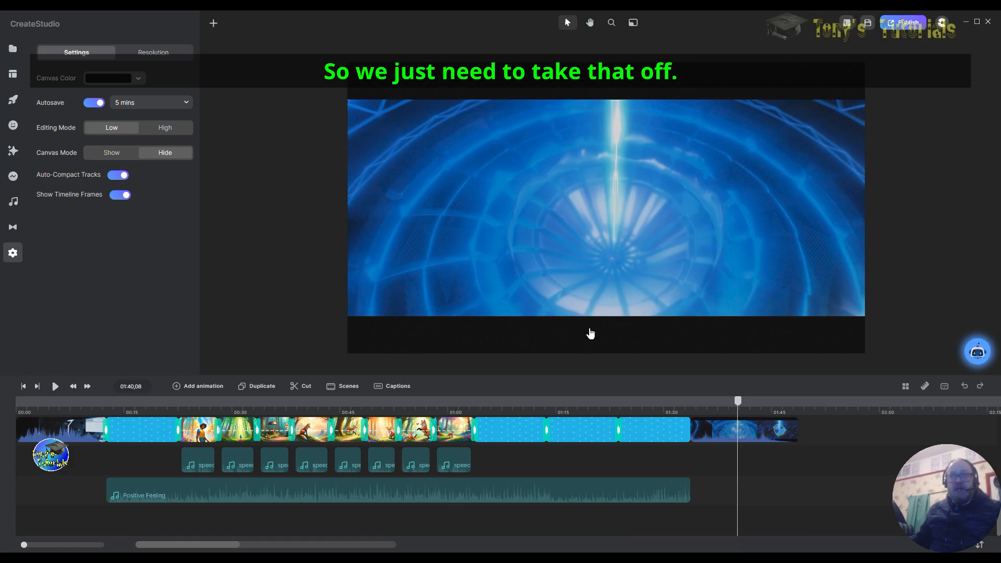
click(691, 432)
drag(302, 156, 266, 156)
key(BackSpace)
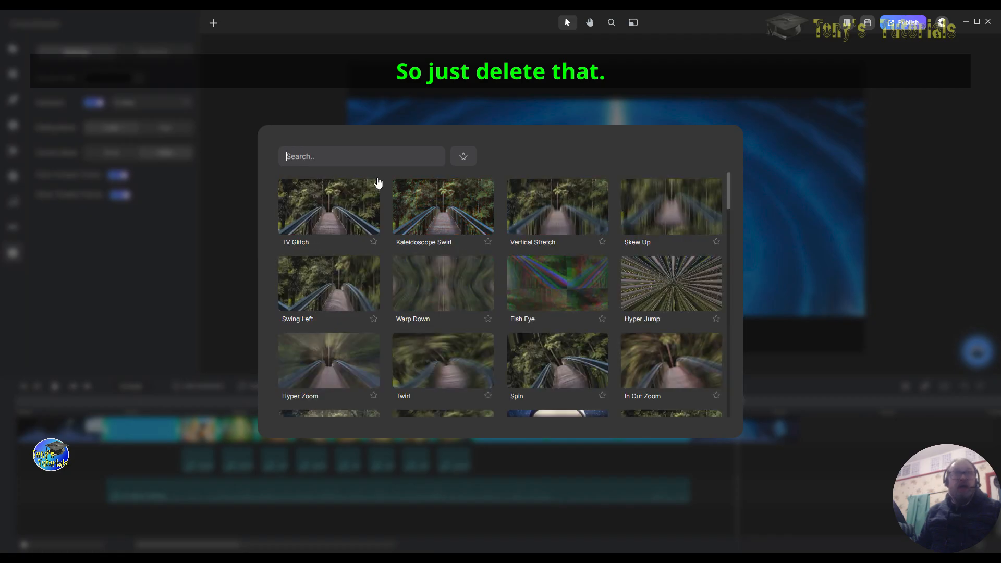
scroll(574, 242, down, 8)
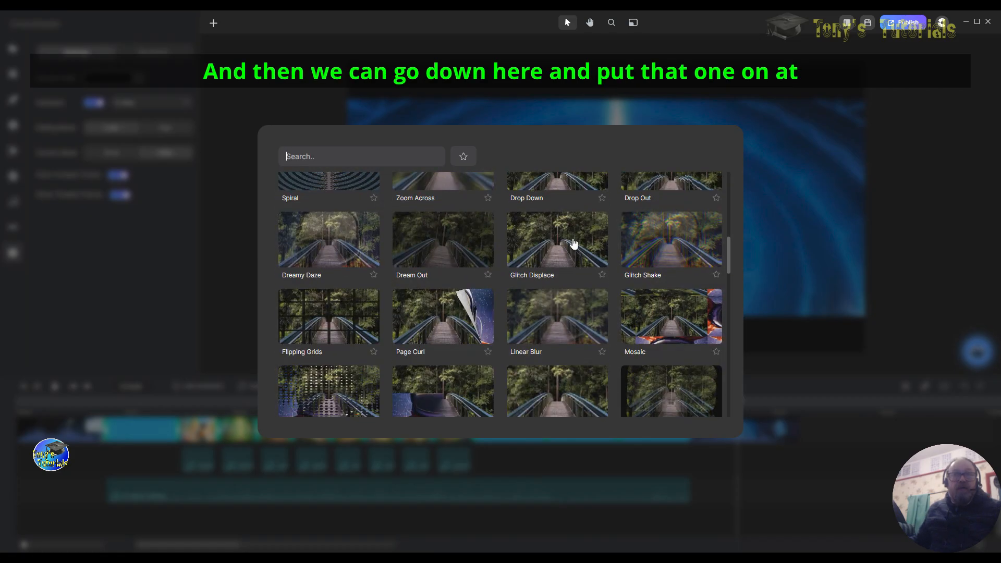
click(311, 388)
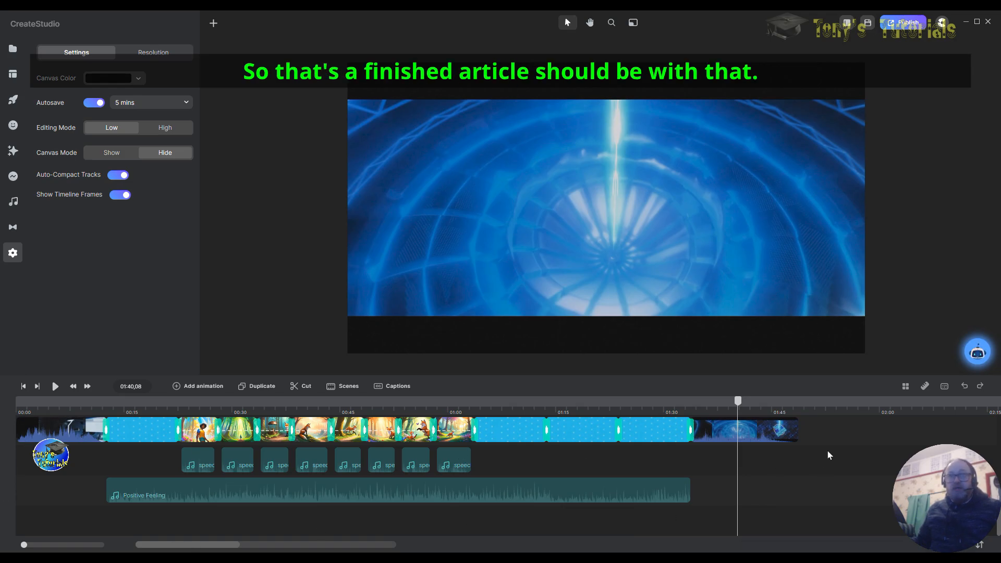
Step: Look over the timeline tracks and move the playhead to 00:24,19 in the first story scene
scroll(827, 483, up, 5)
scroll(824, 468, down, 3)
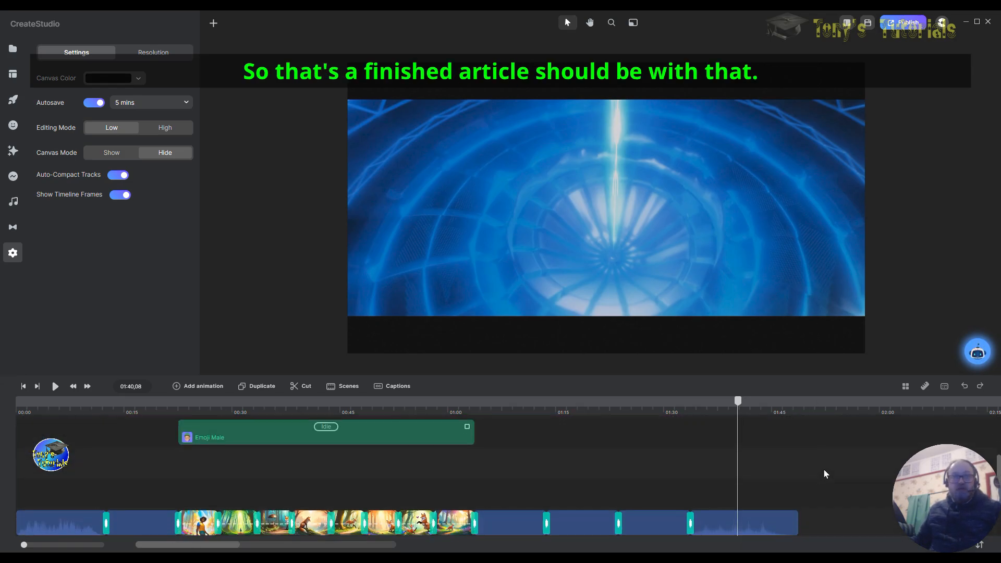
scroll(823, 462, up, 3)
scroll(824, 464, down, 5)
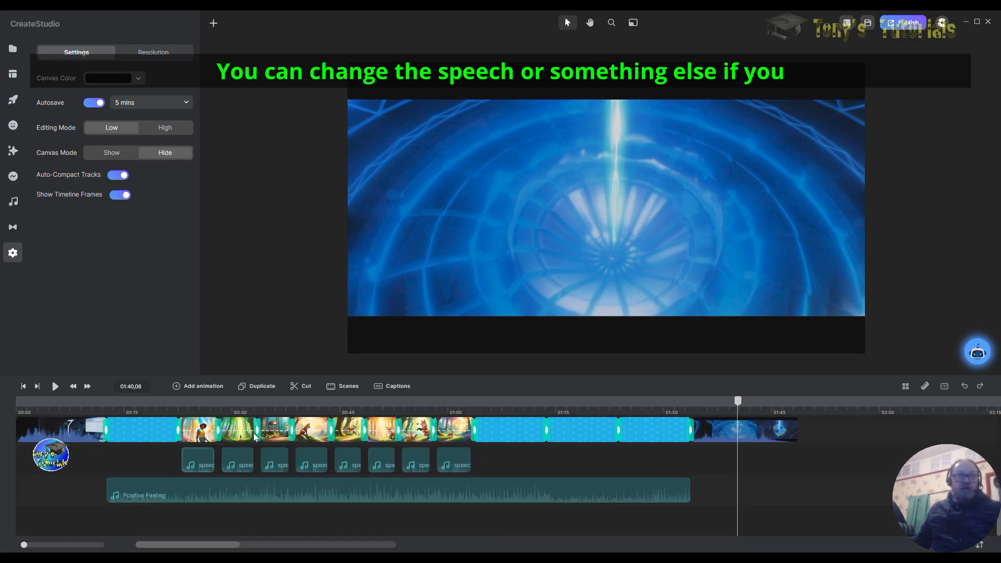
scroll(604, 405, up, 3)
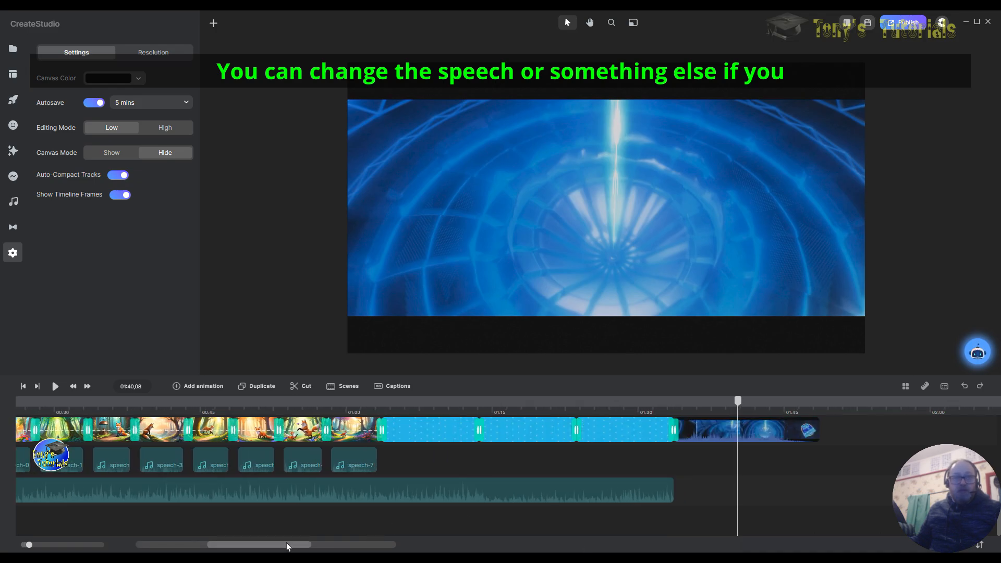
drag(286, 544, 230, 544)
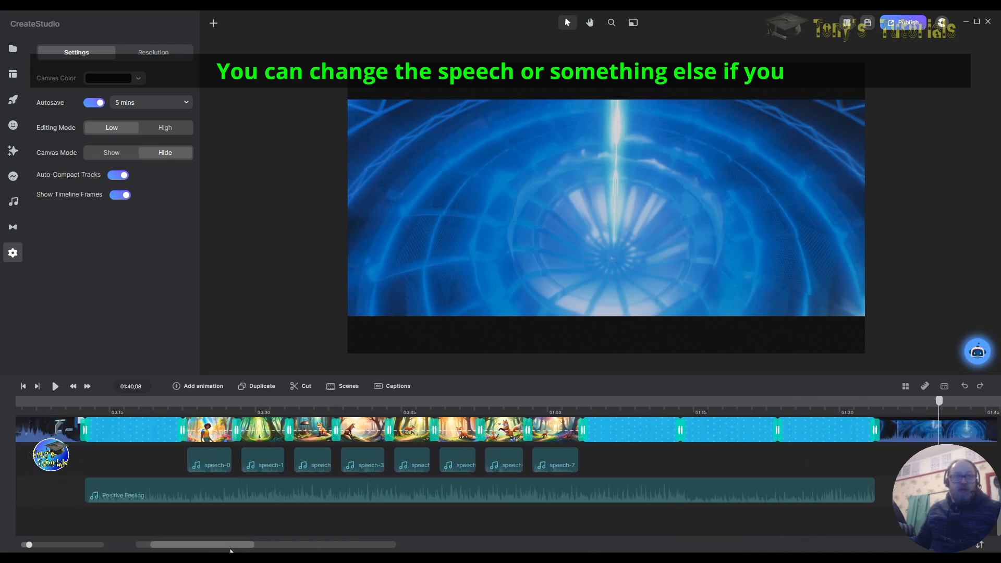
click(202, 402)
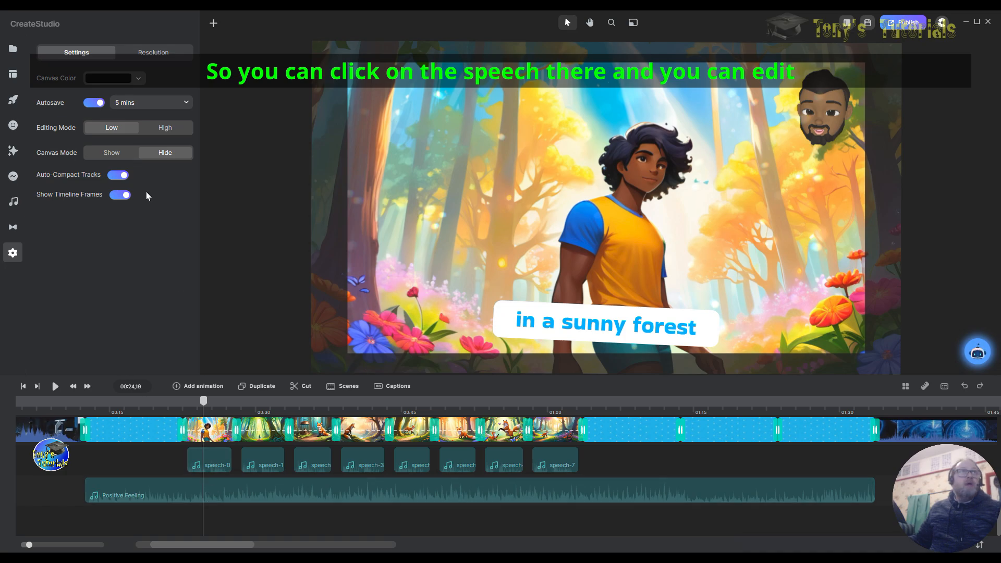
Step: Inspect the first speech clip's settings, the audio library and the replacement options for the seventh story scene's image
click(215, 463)
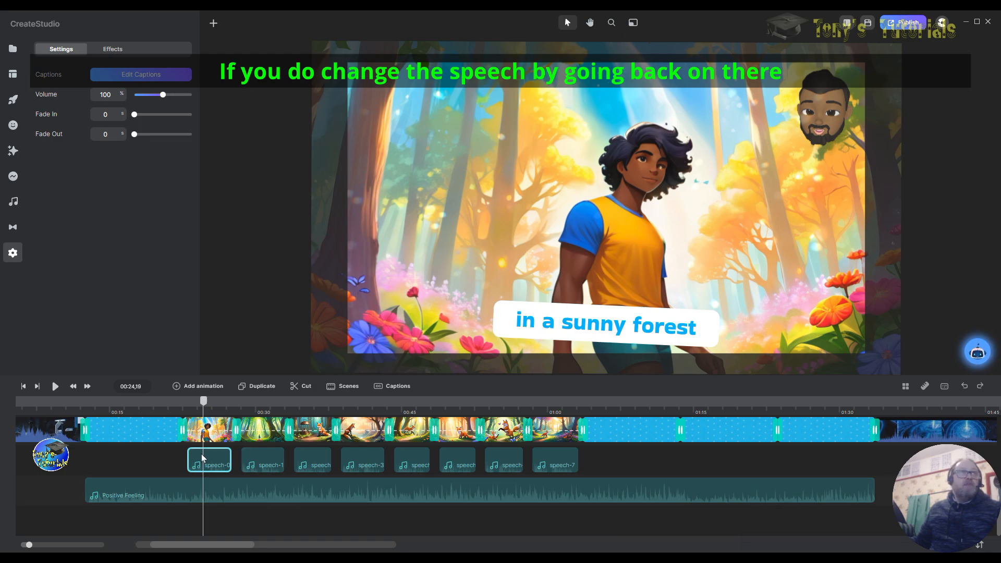
click(13, 201)
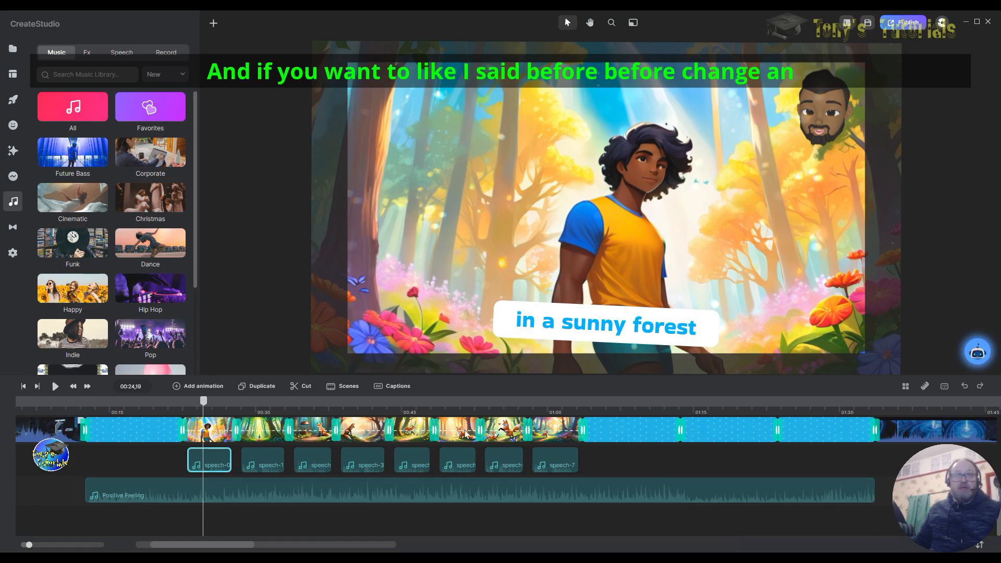
click(504, 435)
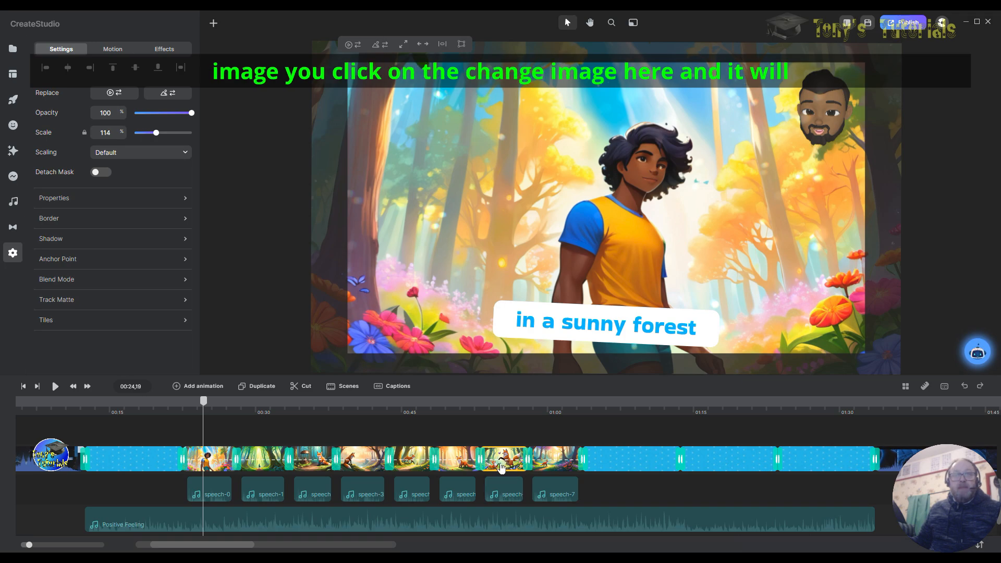
click(356, 48)
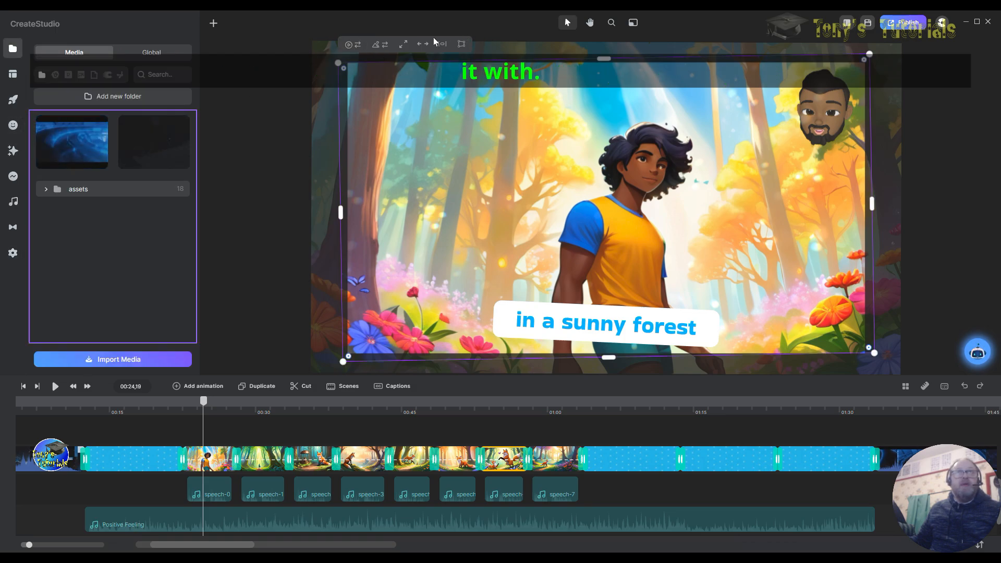
click(380, 46)
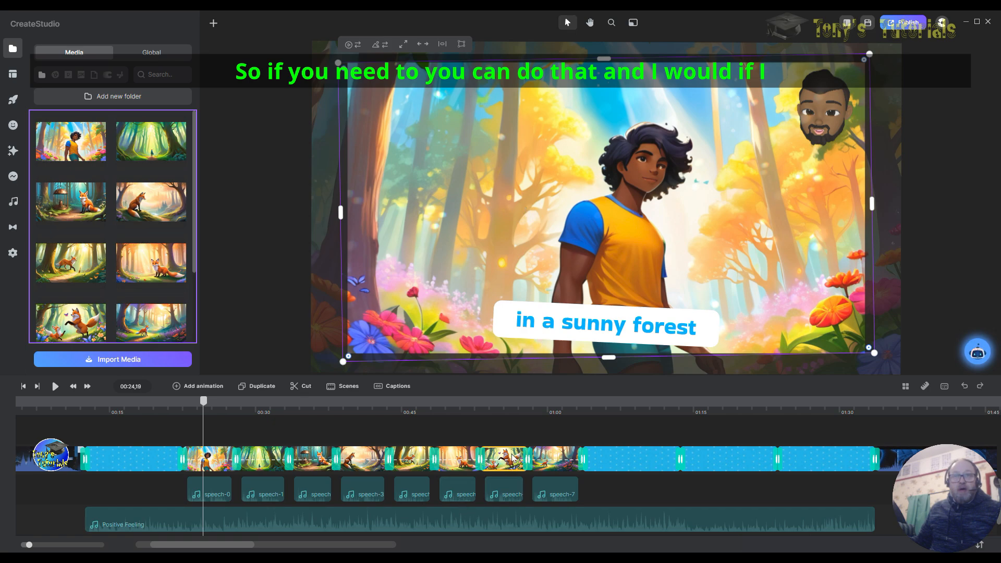
Step: Preview the seventh scene with the two foxes, and the first scene with the man at 00:24,14
click(506, 401)
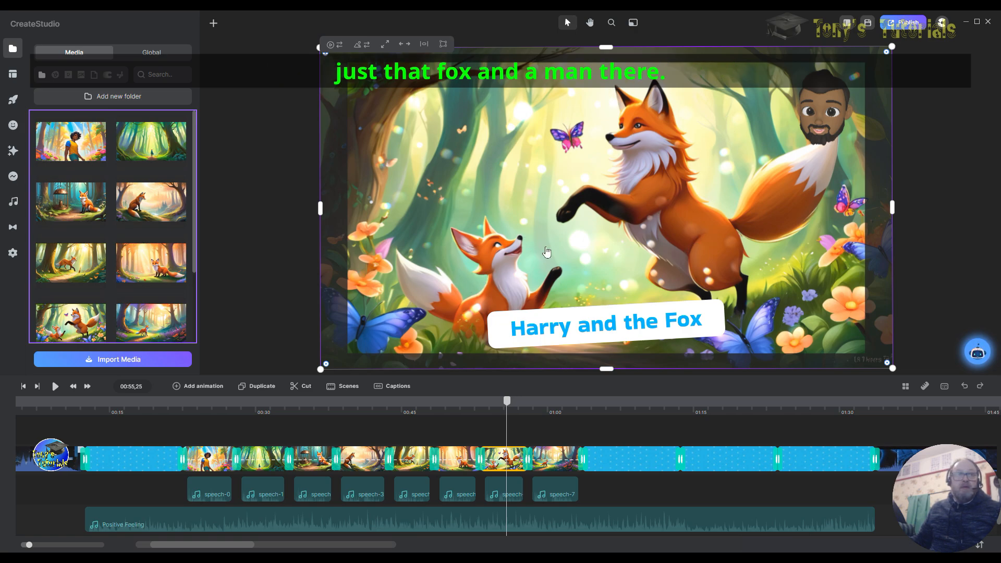
click(202, 464)
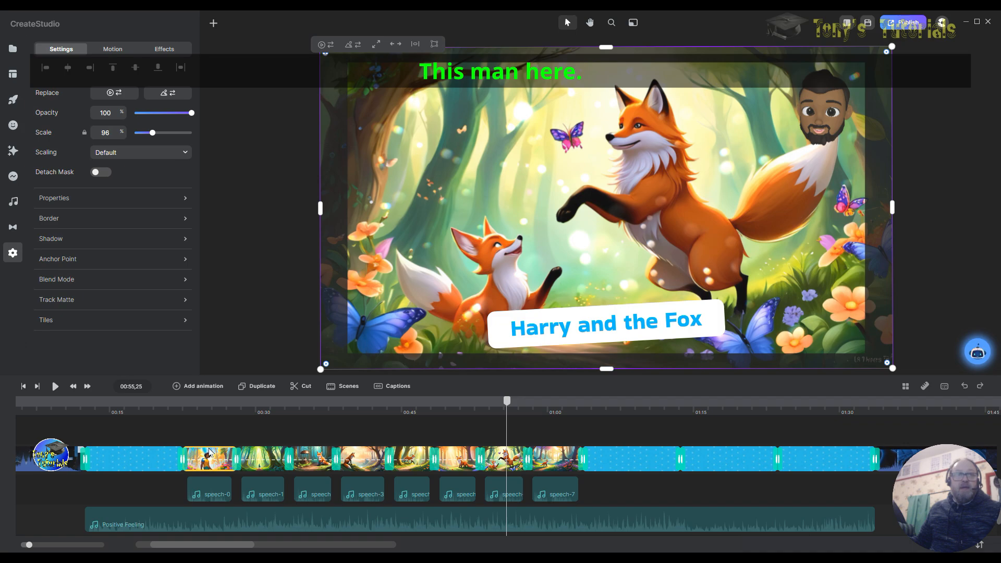
scroll(224, 405, down, 1)
click(226, 409)
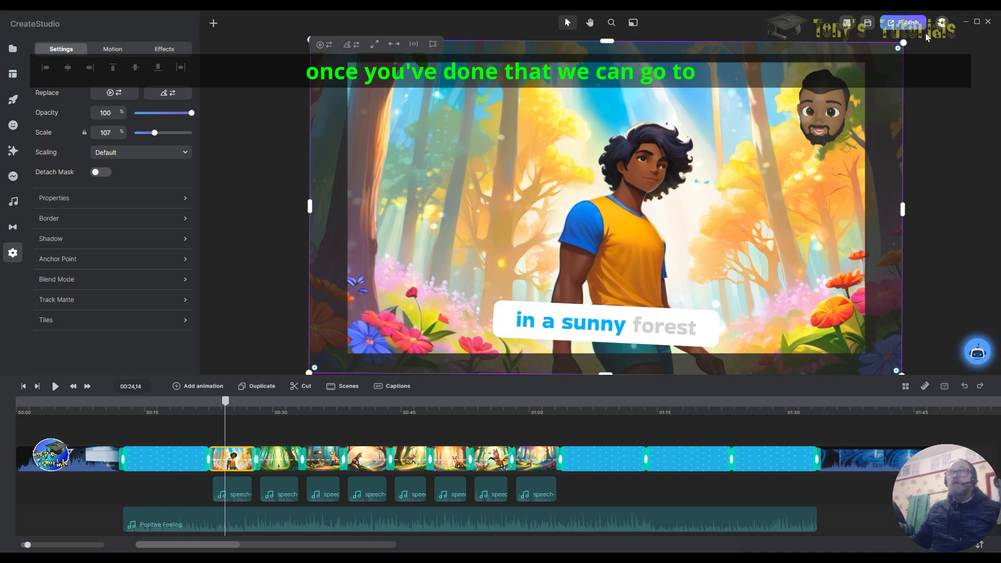
Step: Move the playhead to the title card at 00:17,24 to check the story's title
click(867, 24)
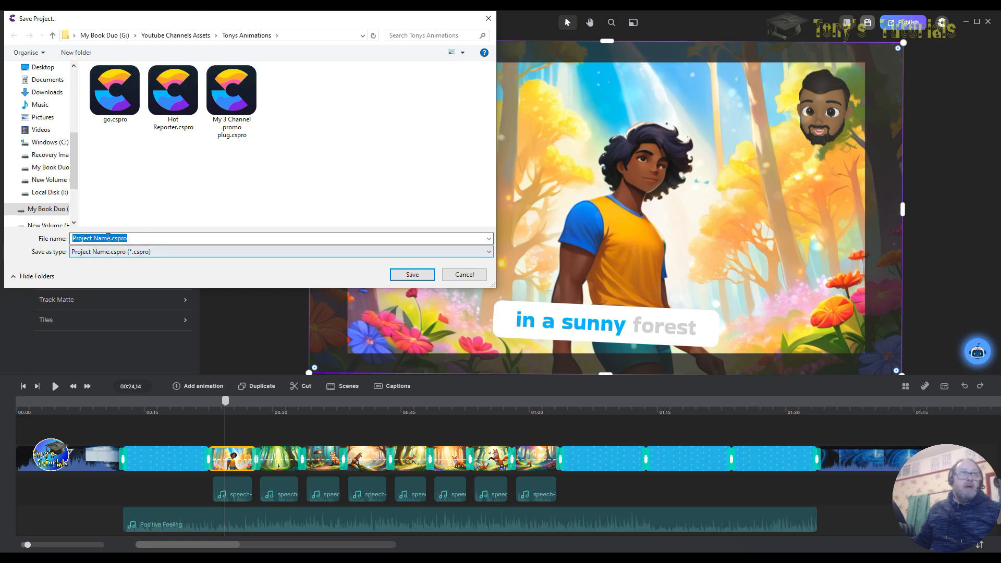
click(488, 18)
click(168, 402)
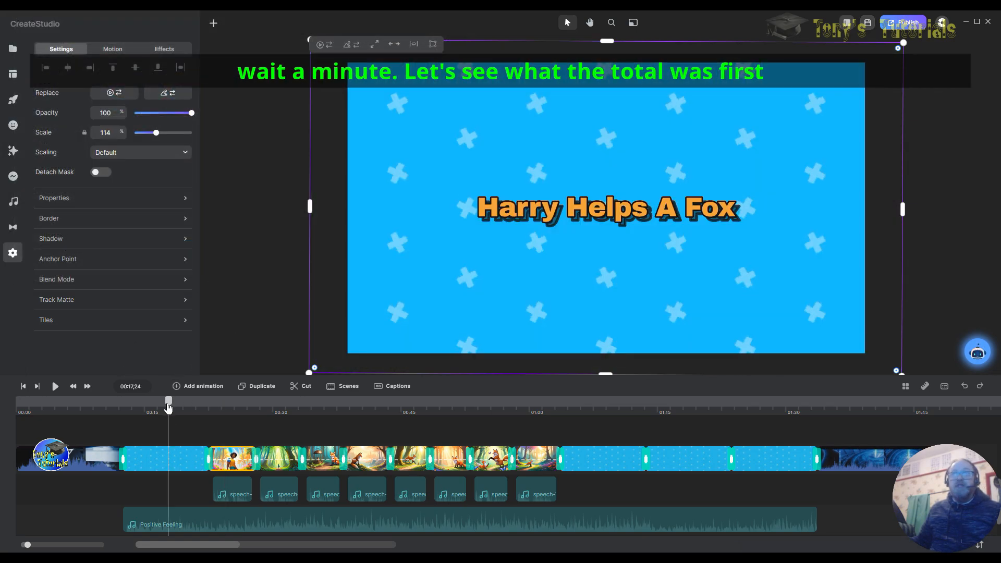
Step: Save the project in the Tonys Animations folder as "Harry Helps A Fox.cspro"
click(867, 23)
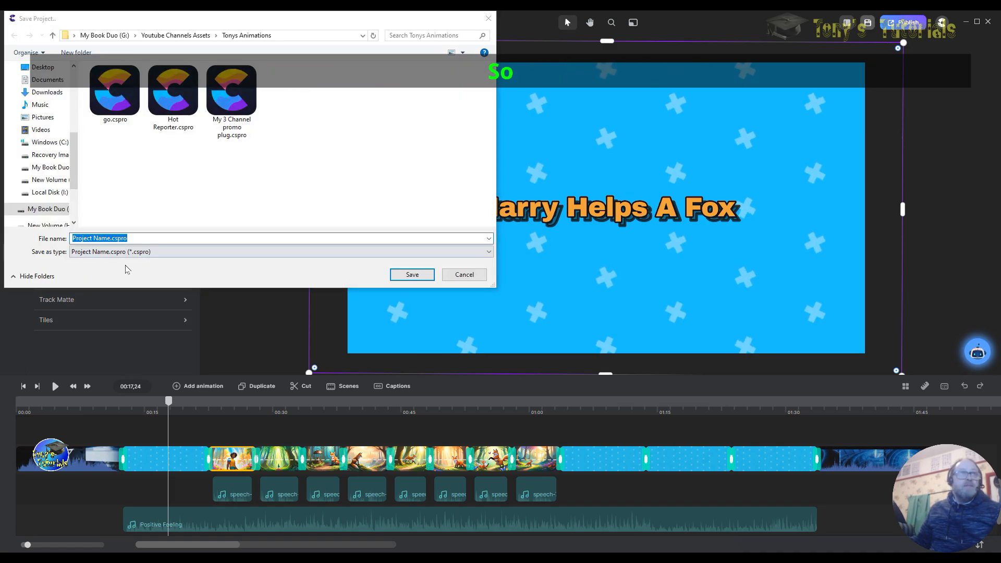
click(114, 238)
drag(111, 240, 50, 245)
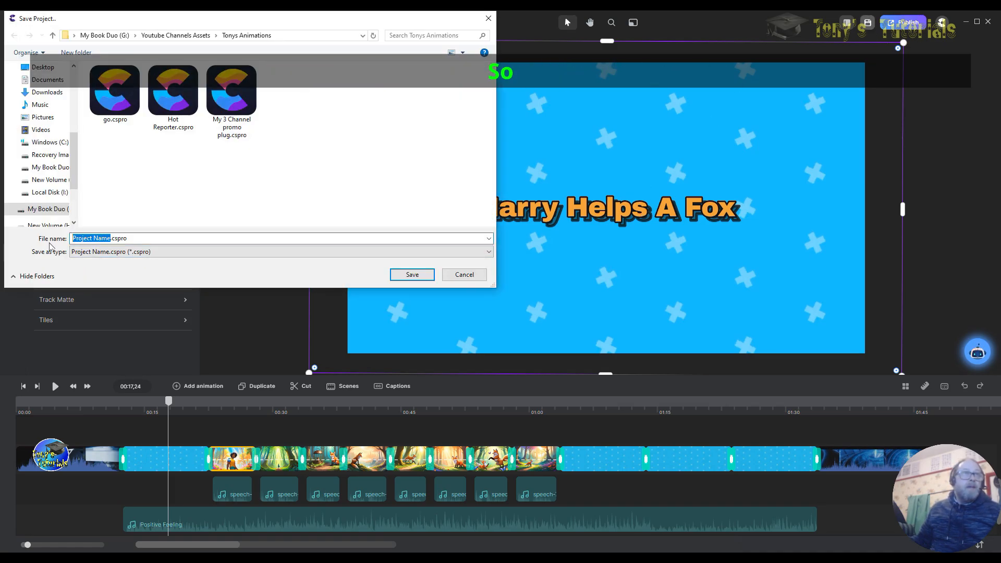
text(Ha)
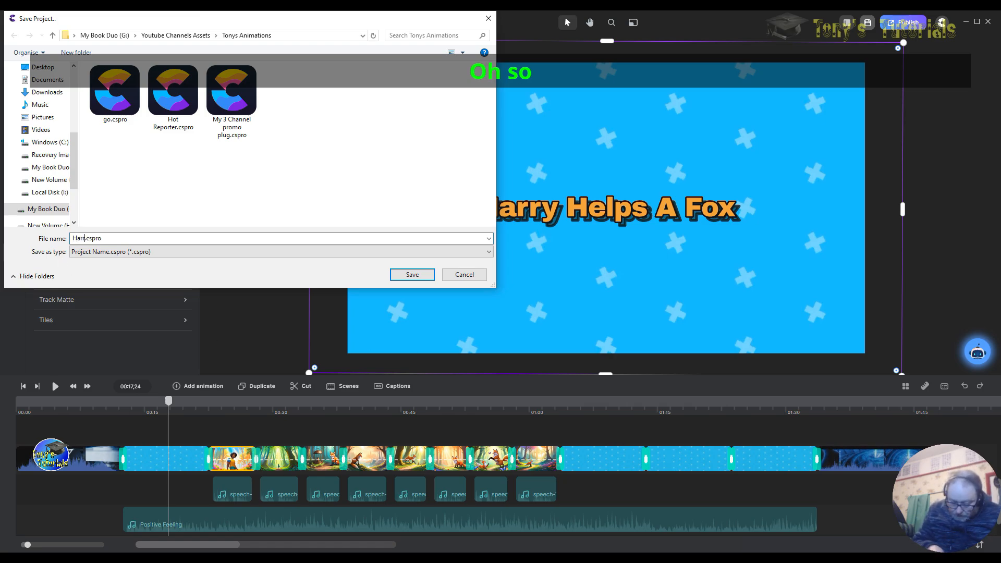
text(rry He)
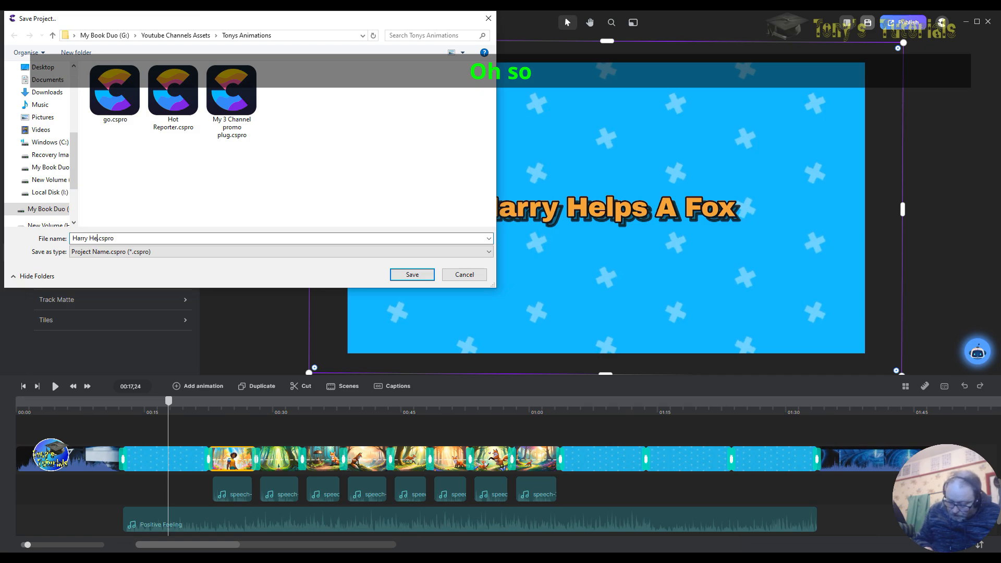
text(lps AS)
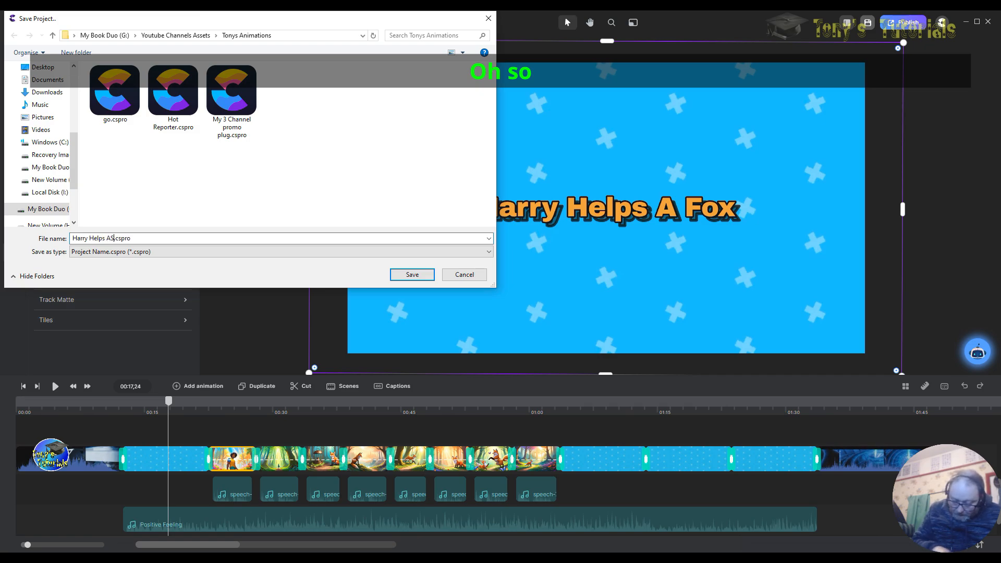
text( Fox)
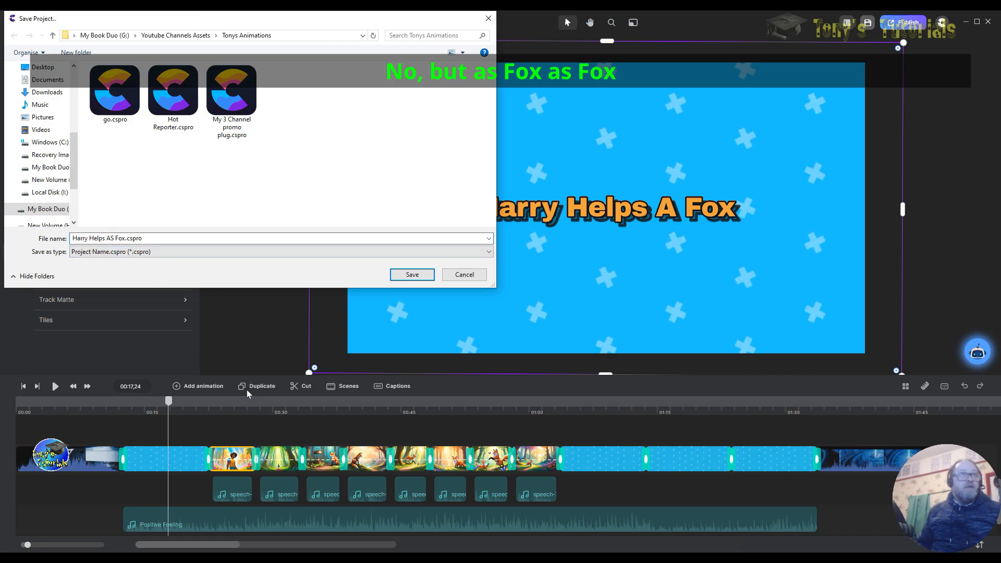
key(BackSpace)
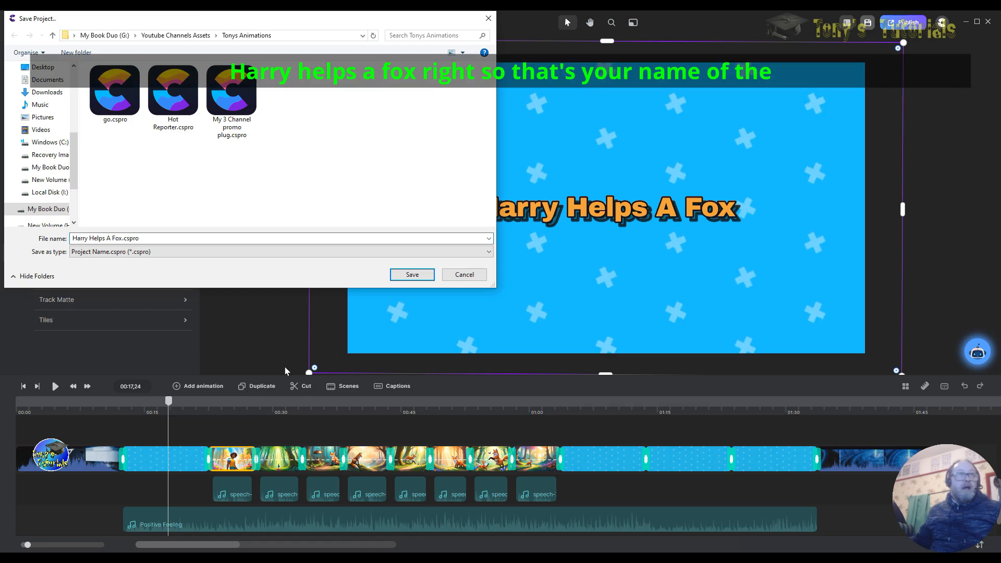
click(412, 275)
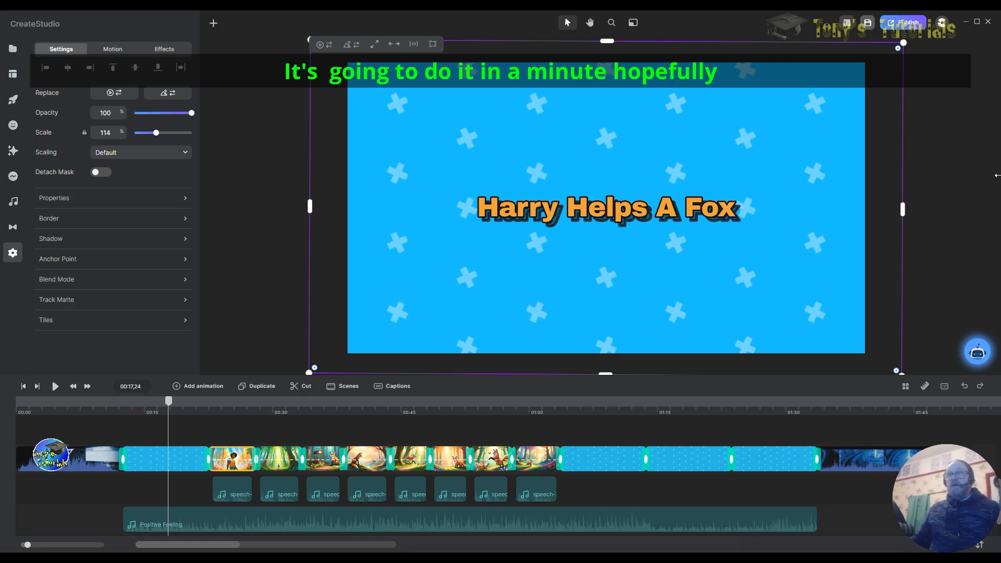
click(942, 92)
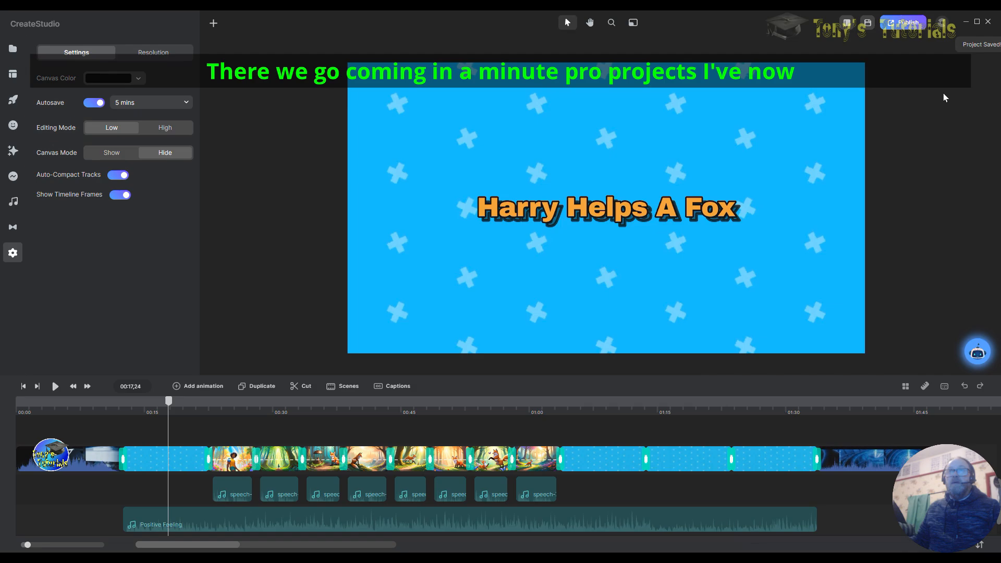
Step: Open the output file selection for publishing the MP4 video and enter the file name "Harry helps A fox.mp4"
click(905, 23)
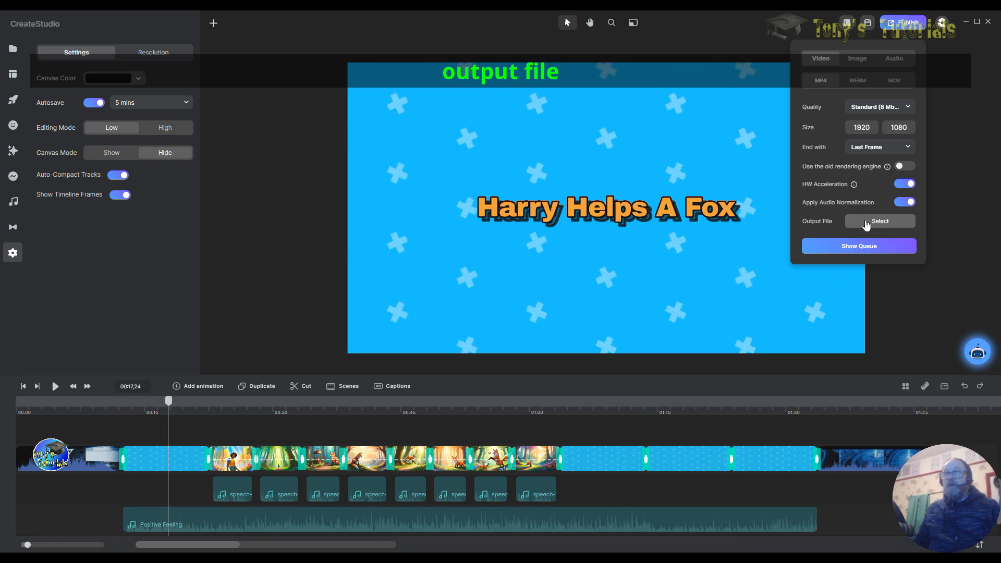
click(865, 224)
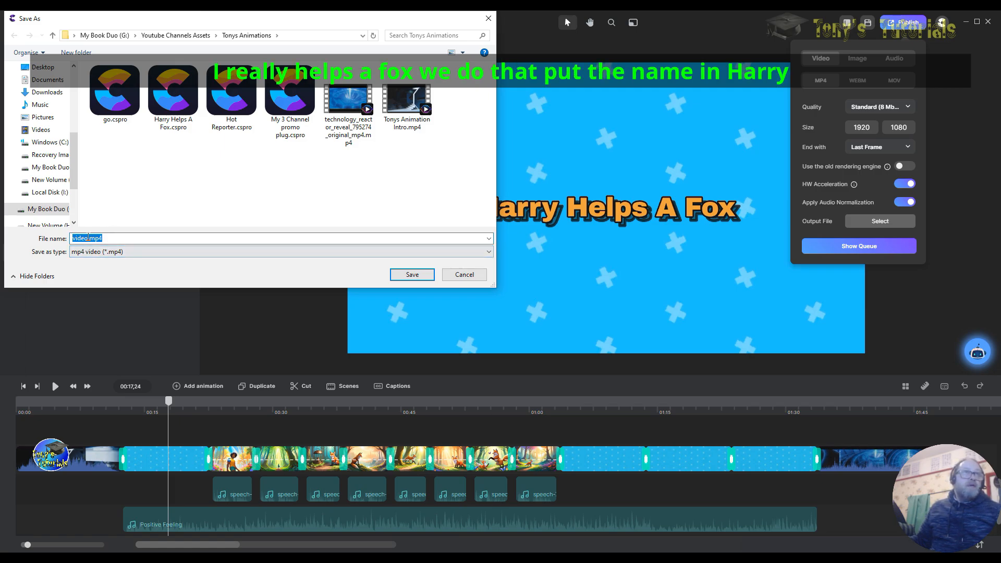
drag(88, 238, 45, 229)
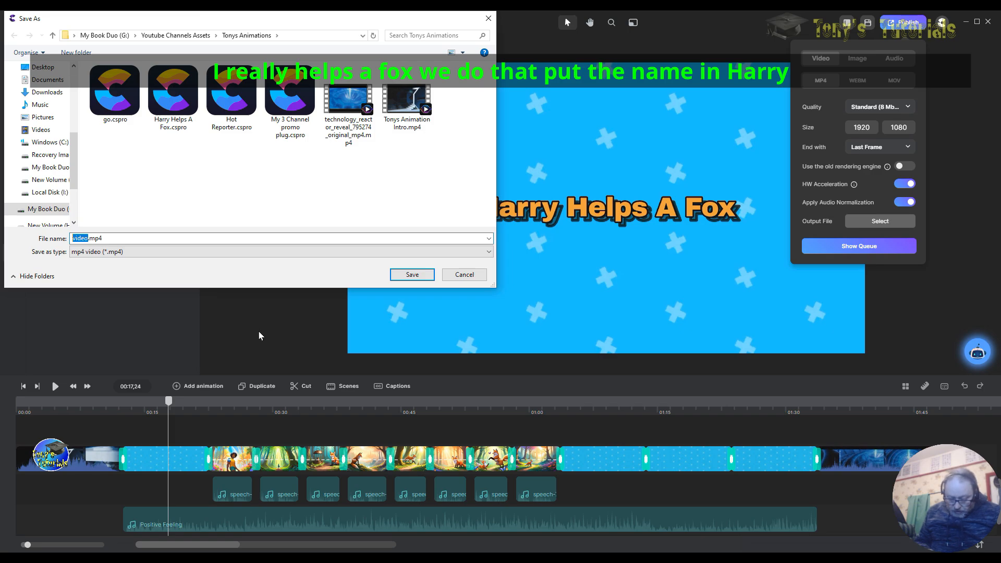
text(Harr)
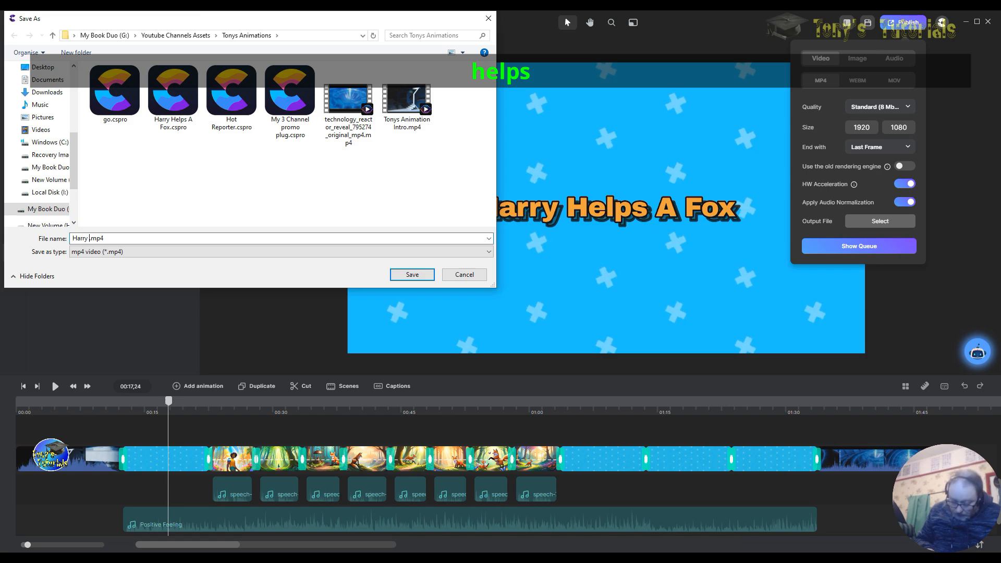
text(y he)
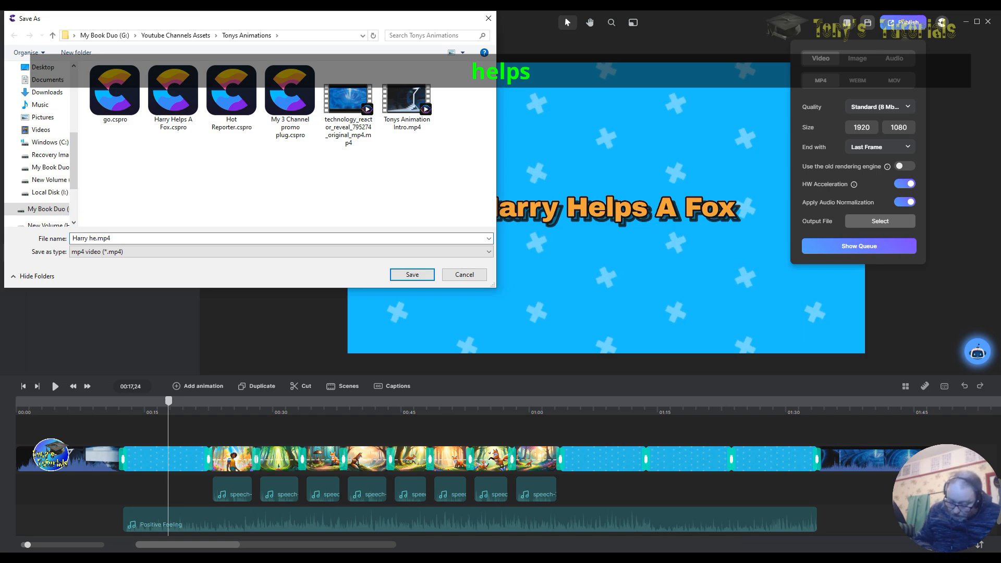
text(lps A )
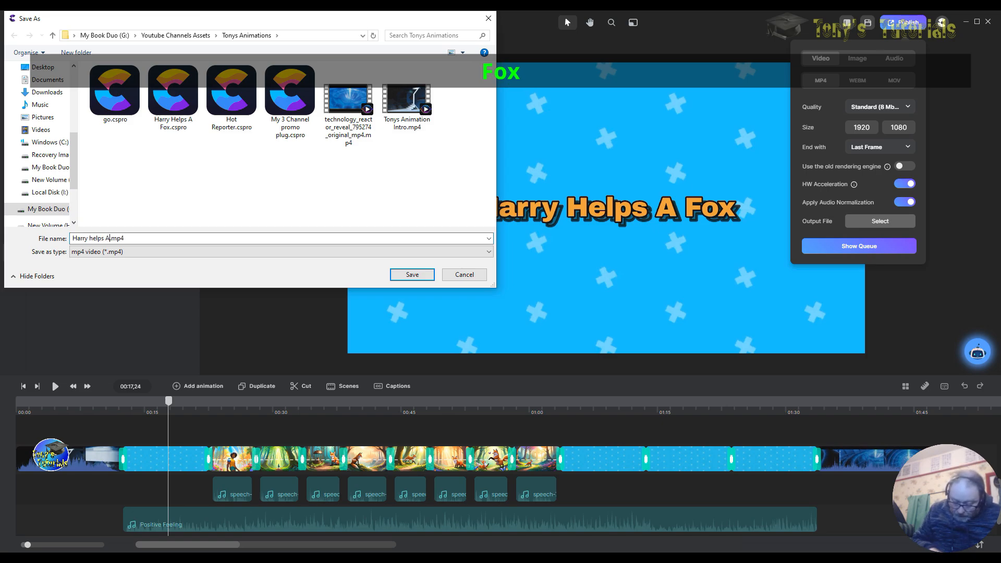
text(fox)
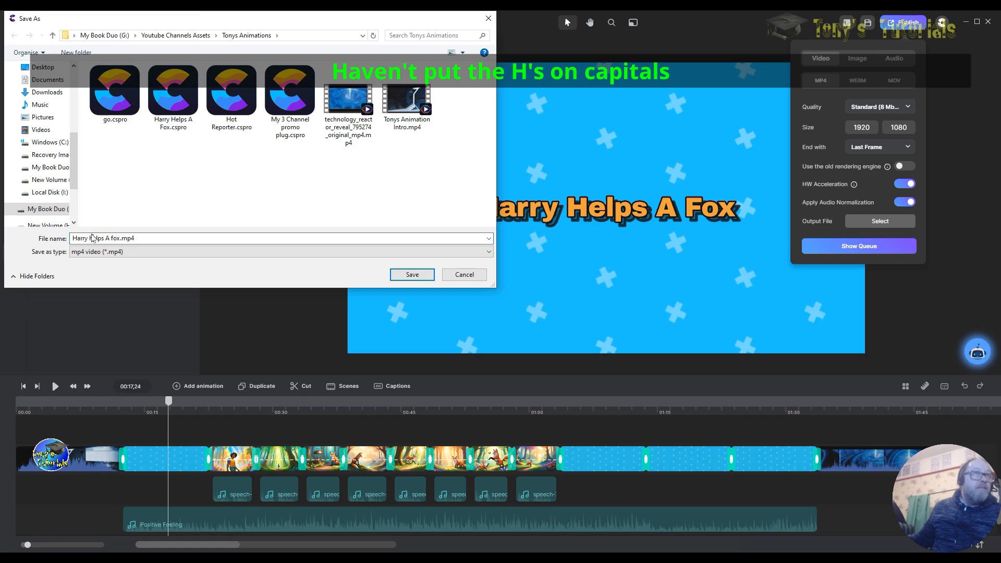
Step: Capitalize "Helps" and "Fox" in the output file name and save it as "Harry Helps A Fox.mp4" in the Tonys Animations folder
click(91, 239)
key(BackSpace)
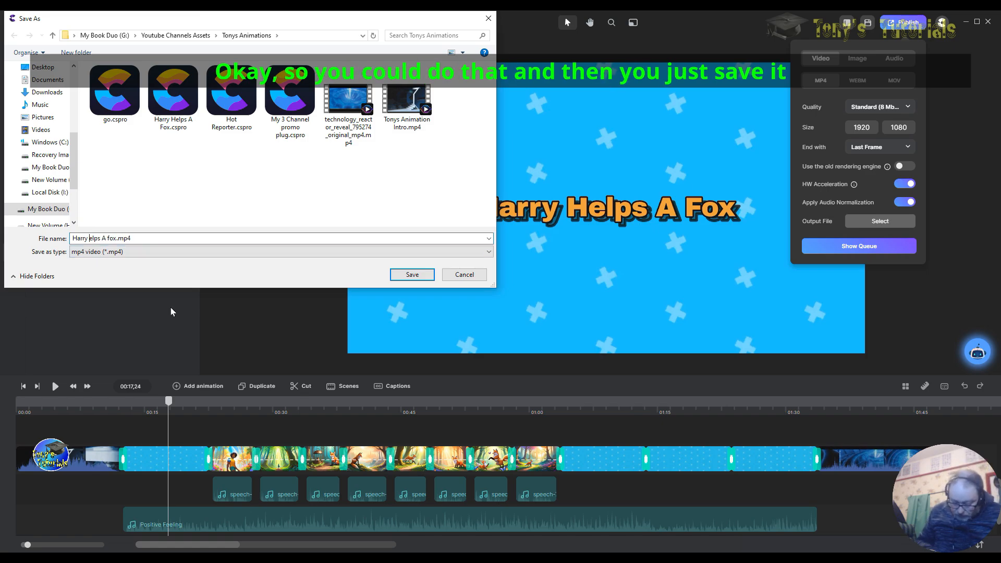
text(H)
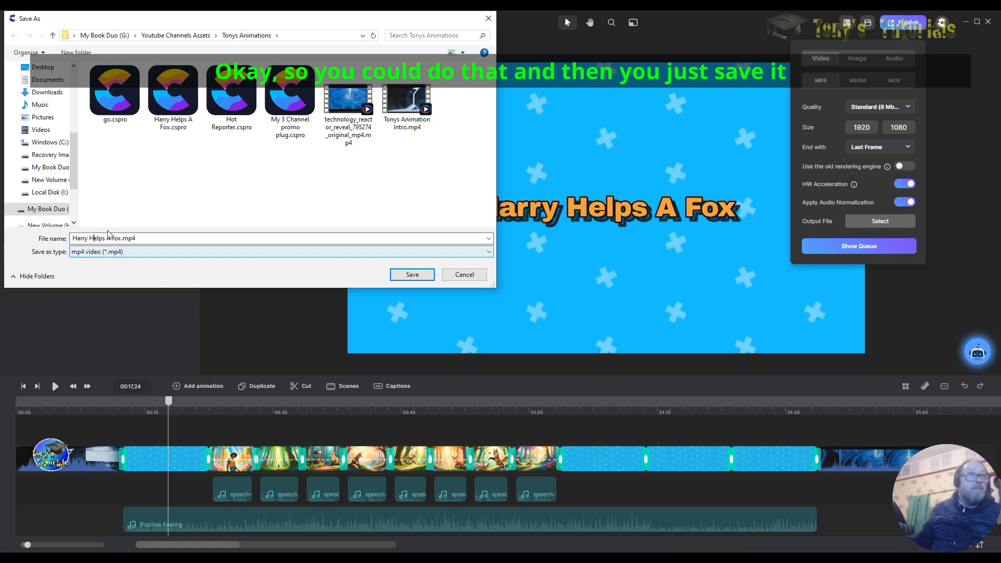
click(114, 238)
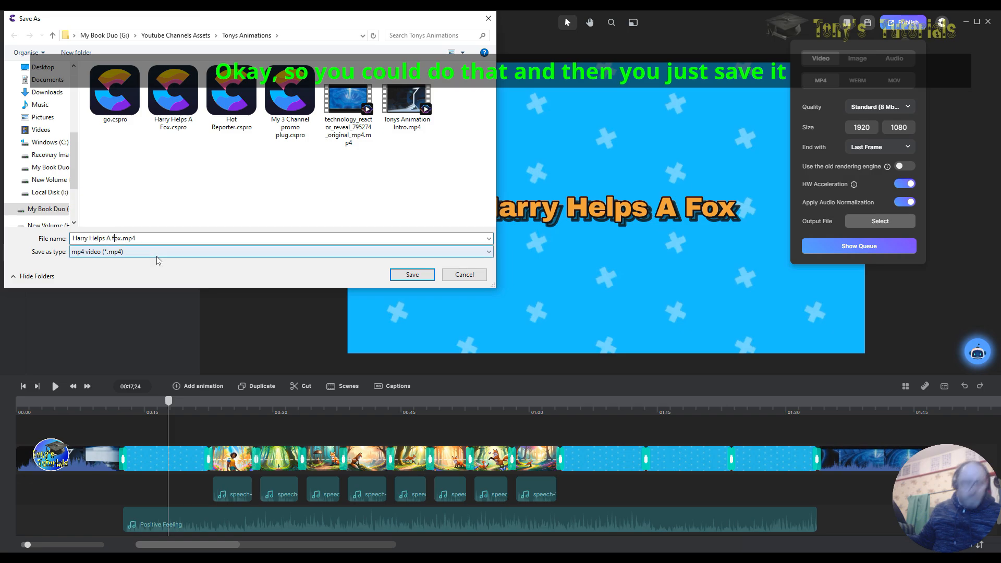
key(BackSpace)
text(F)
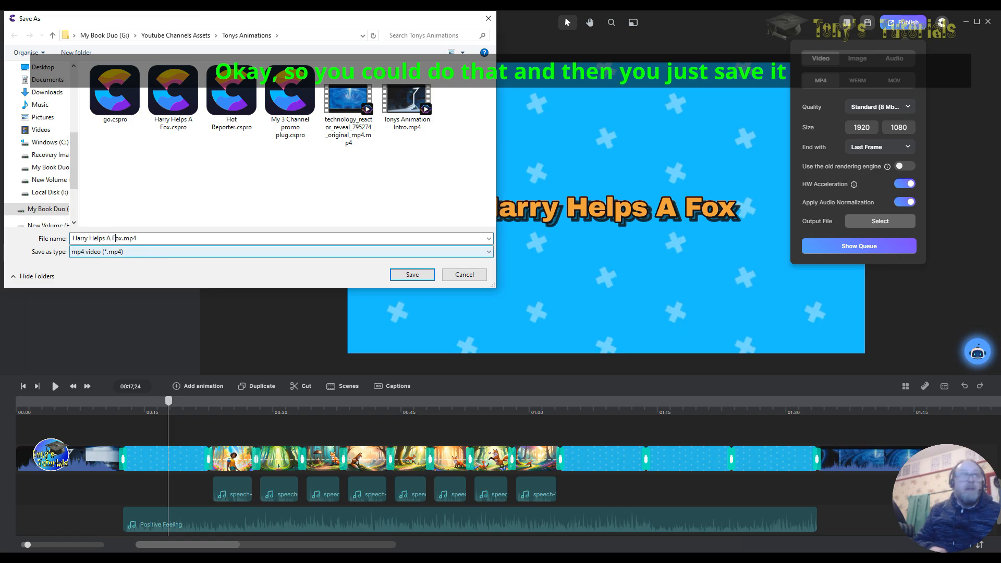
click(420, 277)
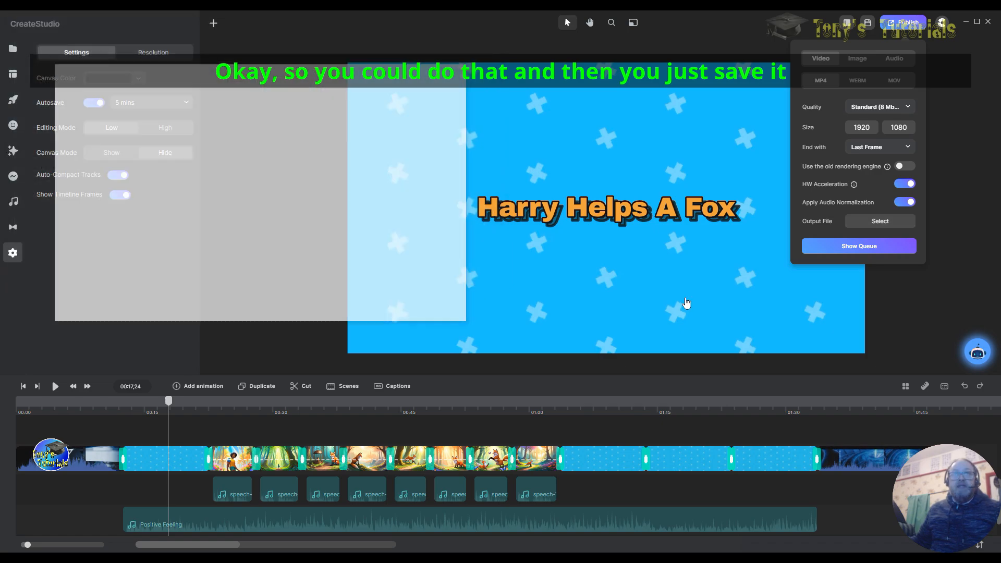